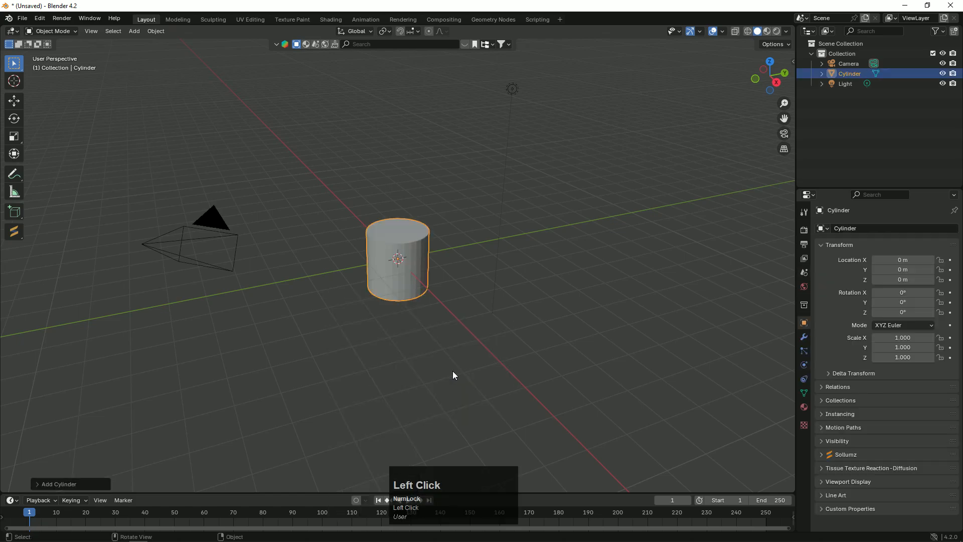
- Set the new cylinder to 16 vertices with its cap fill type set to Nothing
click(61, 482)
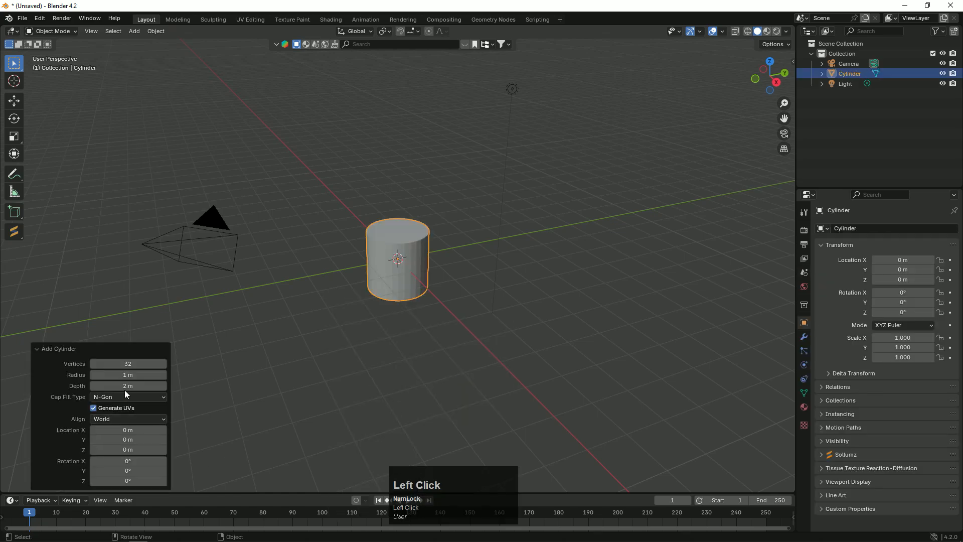
click(131, 362)
text(16)
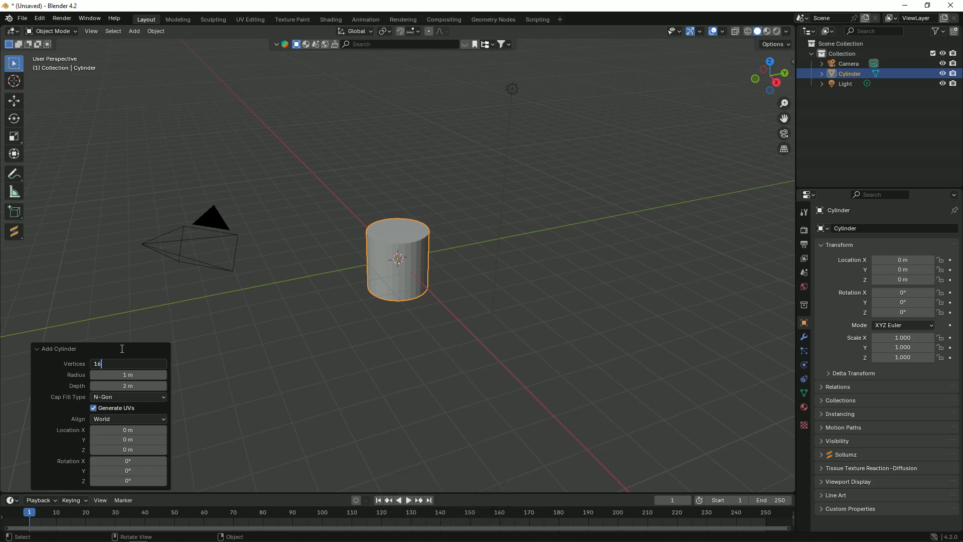
click(137, 400)
click(137, 400)
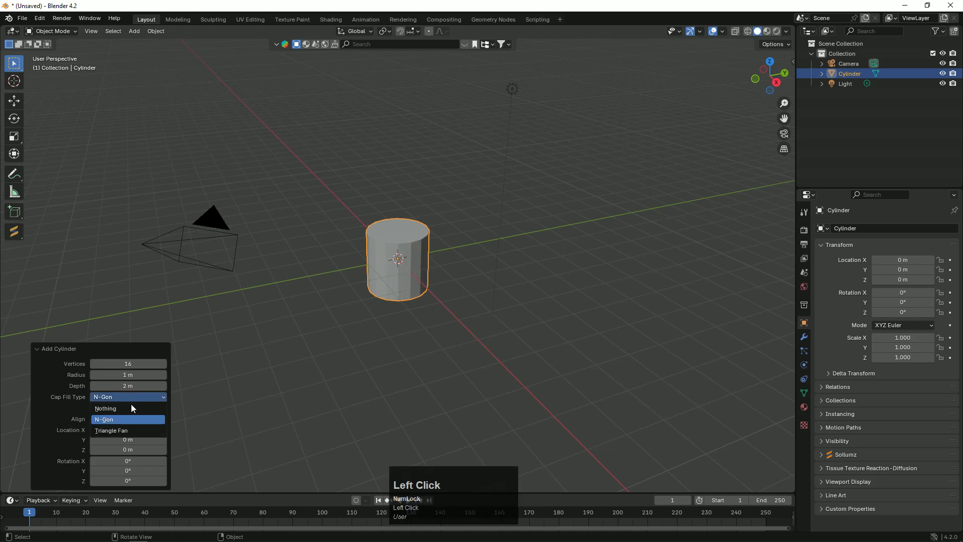
click(131, 405)
click(416, 380)
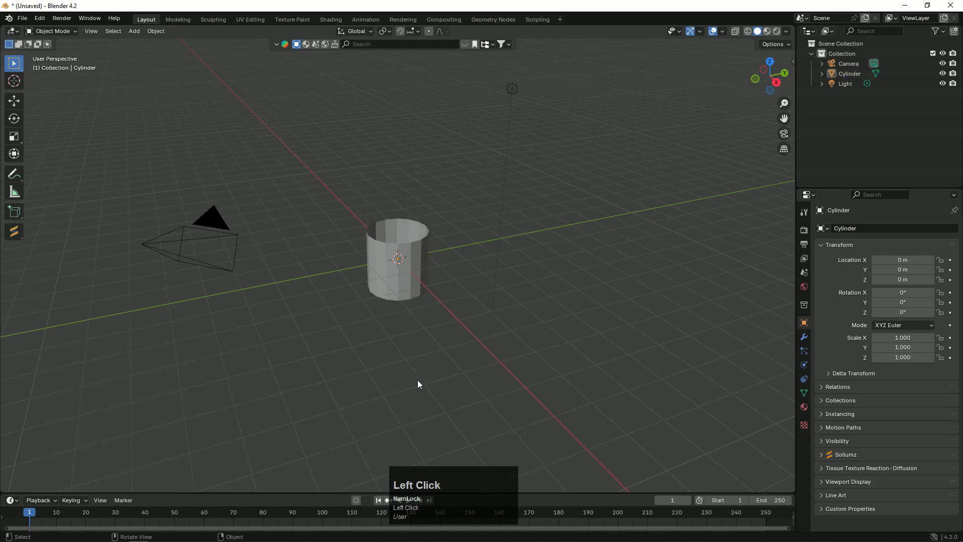
- In Edit Mode, scale the cylinder's bottom edge loop down to about 0.647 to taper the body
scroll(423, 244, up, 5)
click(461, 251)
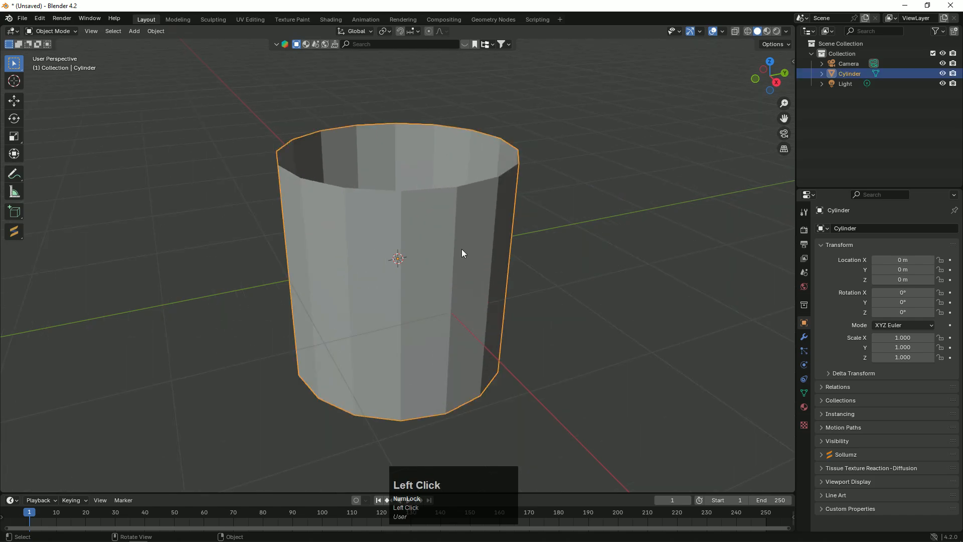
key(Tab)
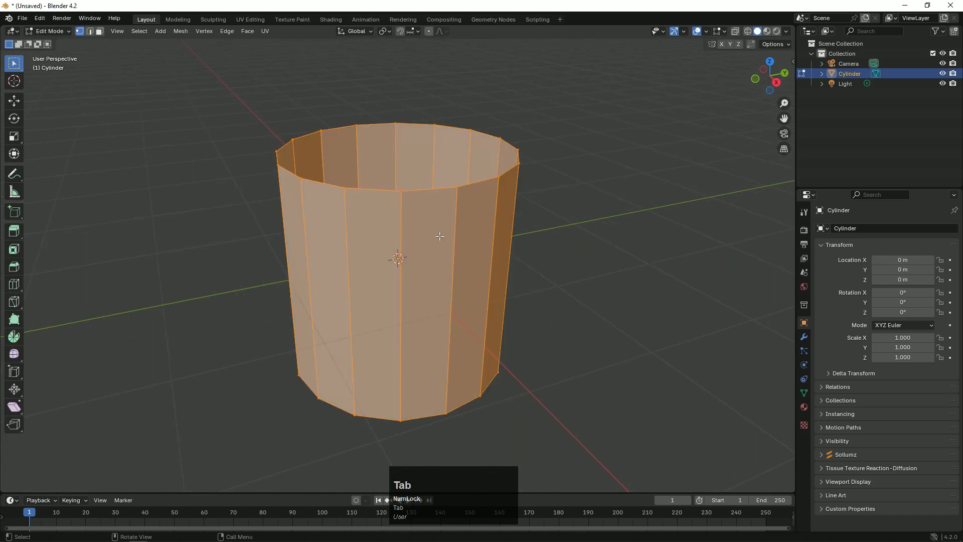
drag(763, 80, 664, 264)
click(665, 264)
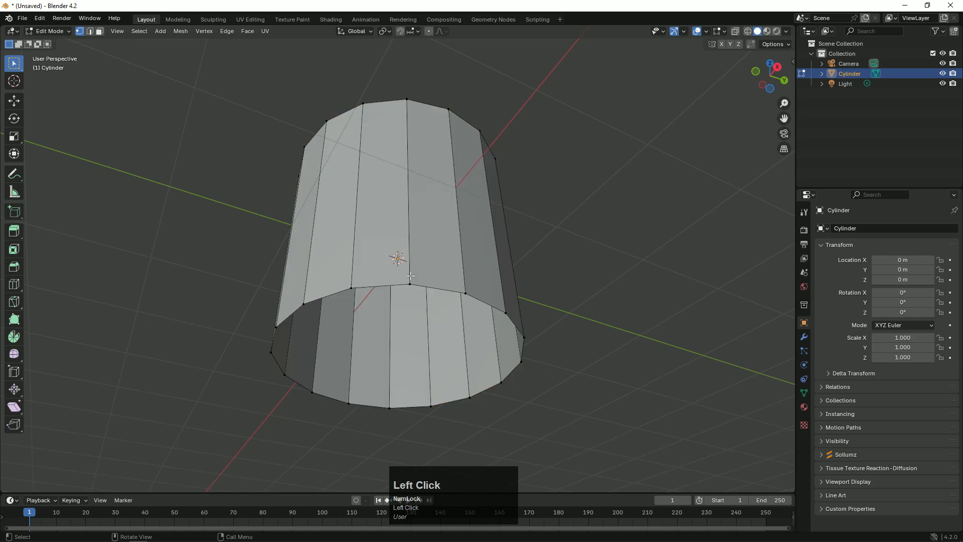
click(412, 284)
click(451, 295)
click(469, 293)
alt+shift+click(415, 284)
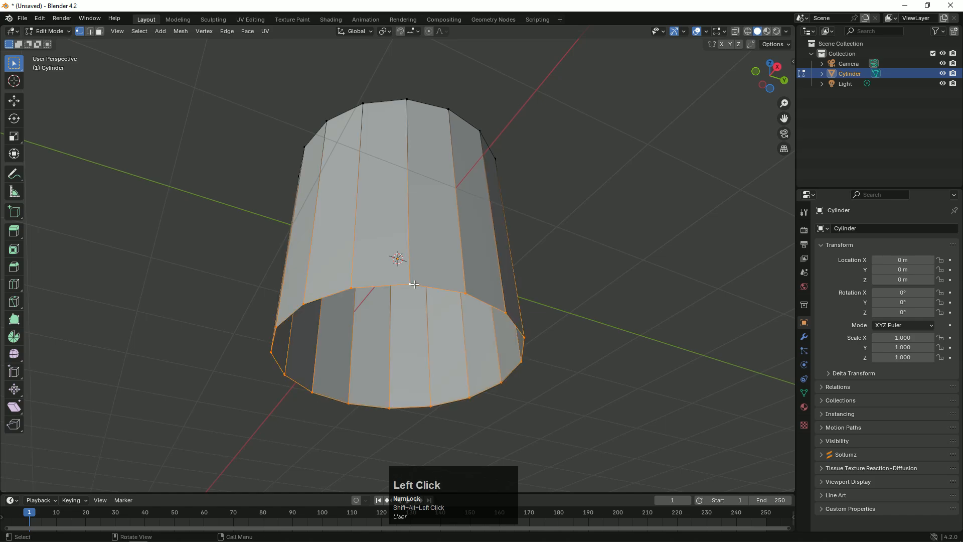
key(KP_1)
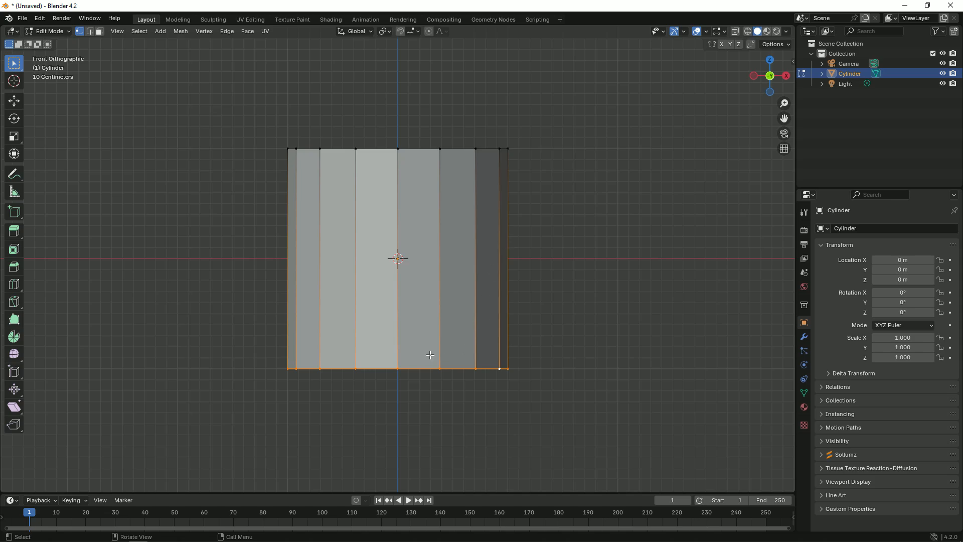
key(s)
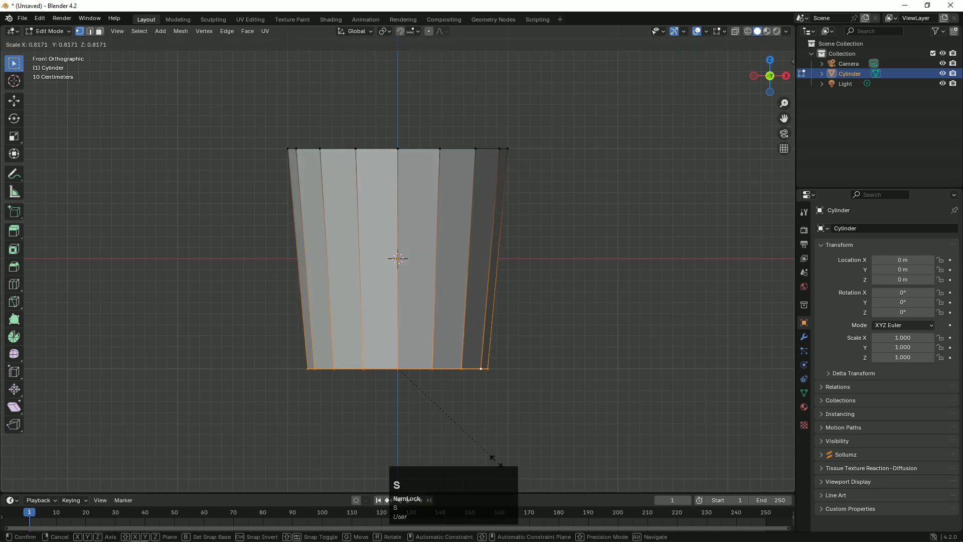
click(478, 438)
- Extrude the bottom edge loop about 0.14 m down along Z and scale it to about 1.147 to flare outward
scroll(476, 426, up, 1)
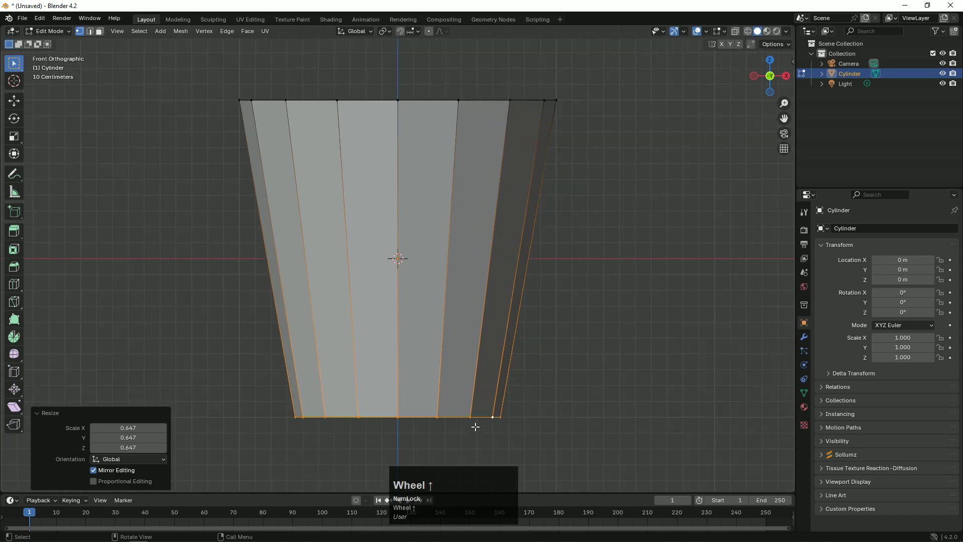
drag(784, 119, 791, 75)
key(e)
key(z)
click(559, 356)
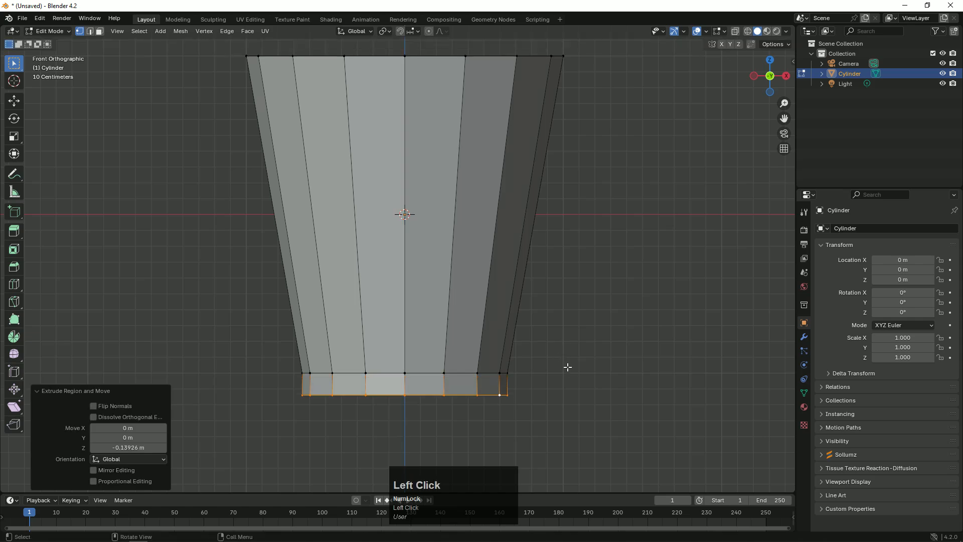
key(s)
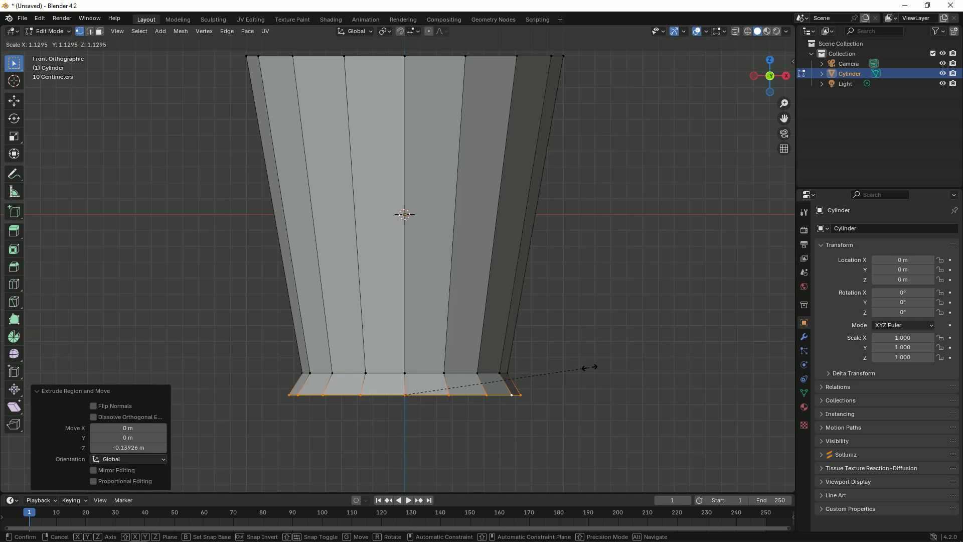
click(591, 372)
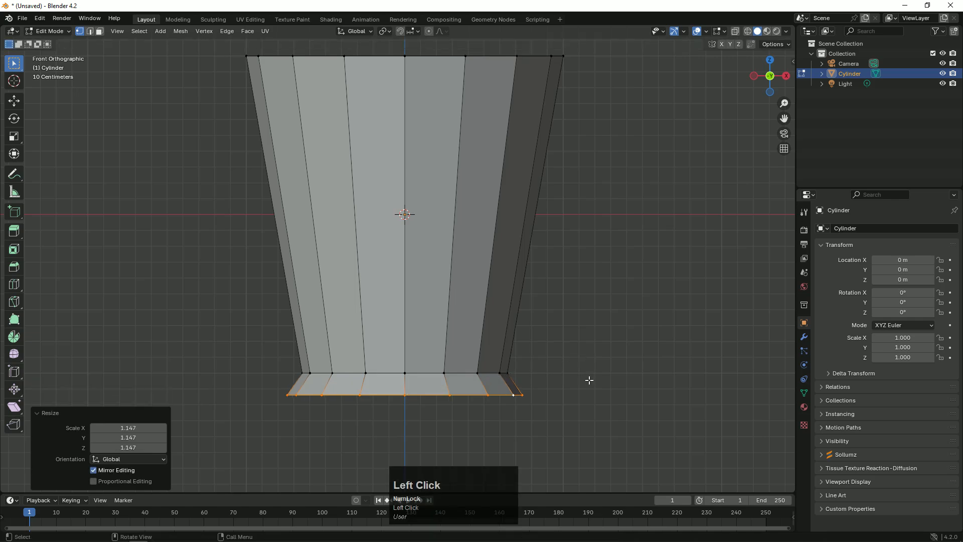
- Extrude the flared bottom loop straight down along Z by about 0.136 m
key(e)
key(z)
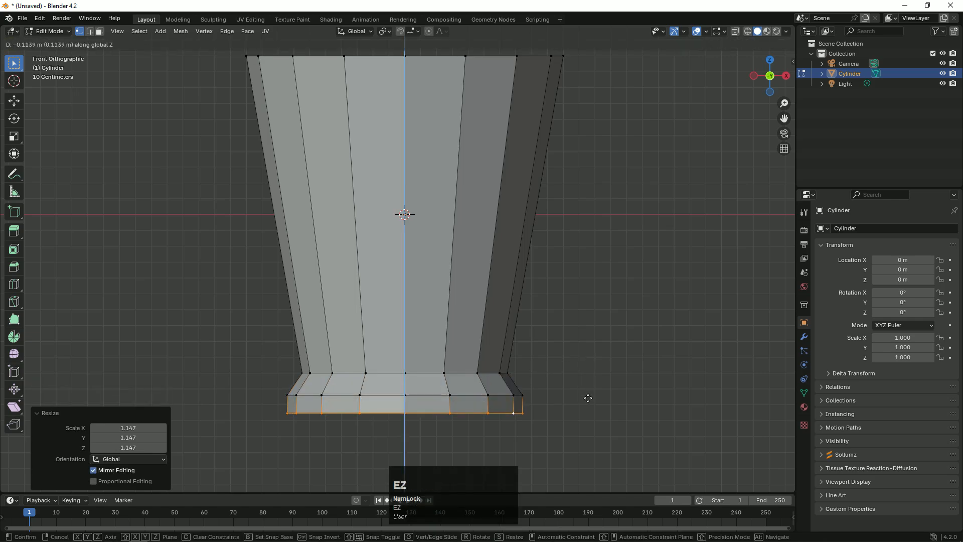
click(588, 402)
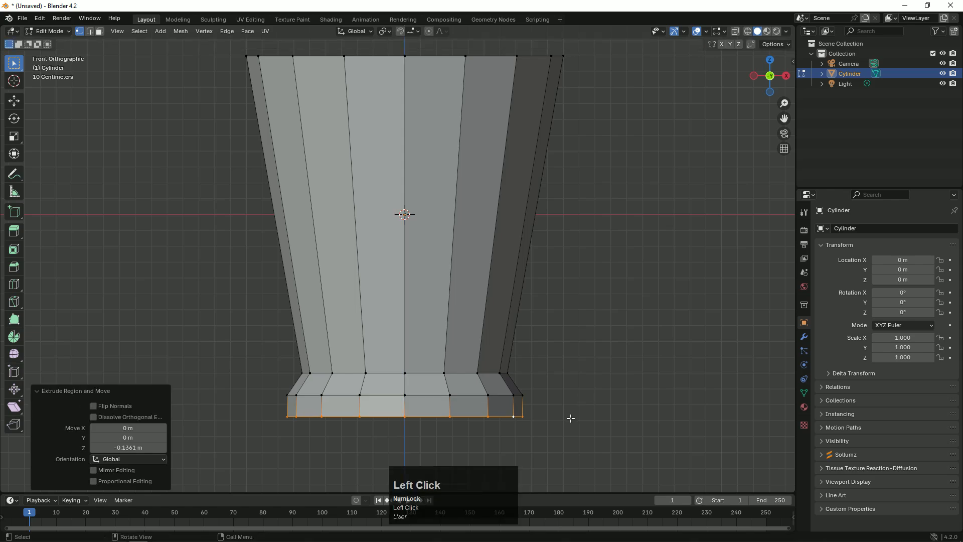
- Extrude the bottom loop another 0.08 m or so down along Z and scale it in to about 0.87
key(e)
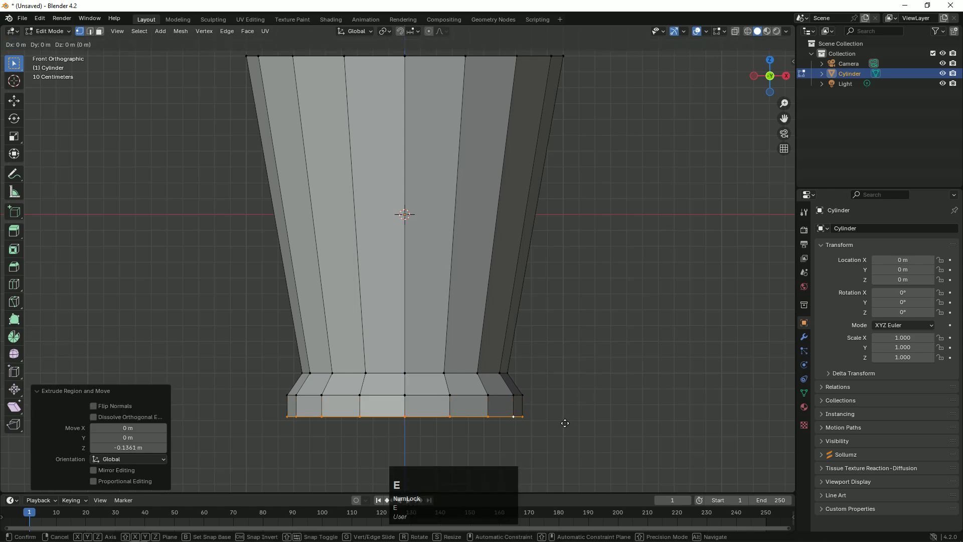
key(z)
click(569, 438)
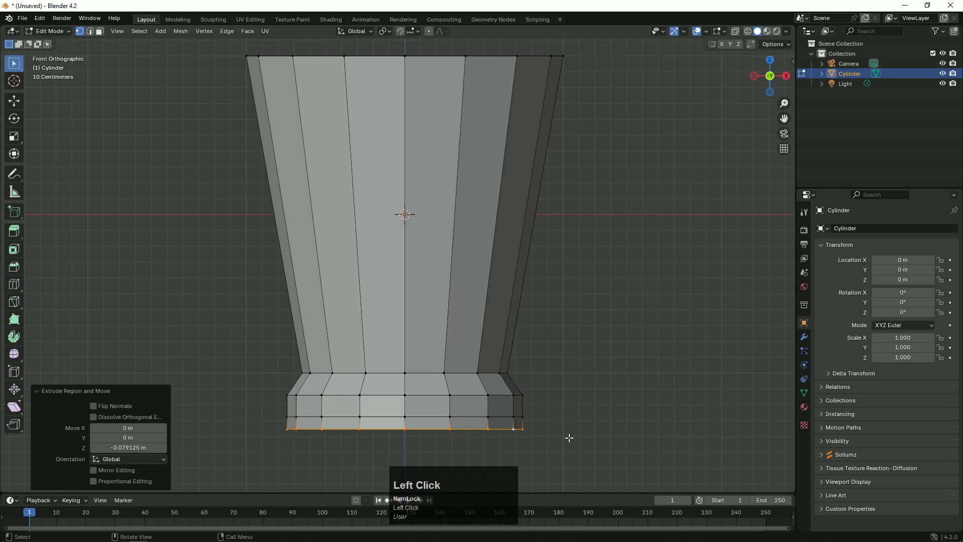
key(s)
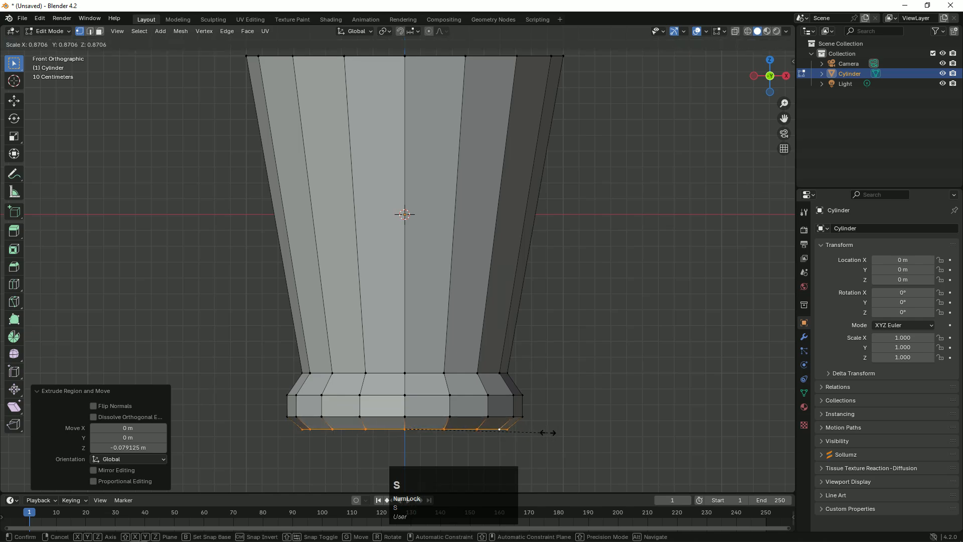
click(550, 433)
- Fill the open bottom loop with a face and inset that face twice
drag(755, 82, 768, 66)
key(f)
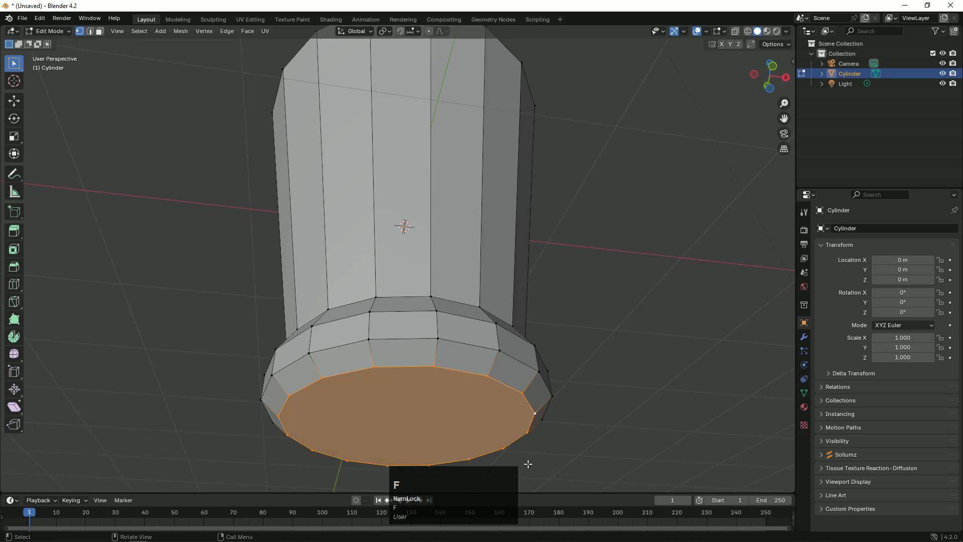
key(i)
click(477, 438)
key(i)
click(441, 424)
click(678, 375)
- Add 8 horizontal loop cuts to the tapered wall and slide them down with a factor of about 0.469
drag(770, 75, 721, 197)
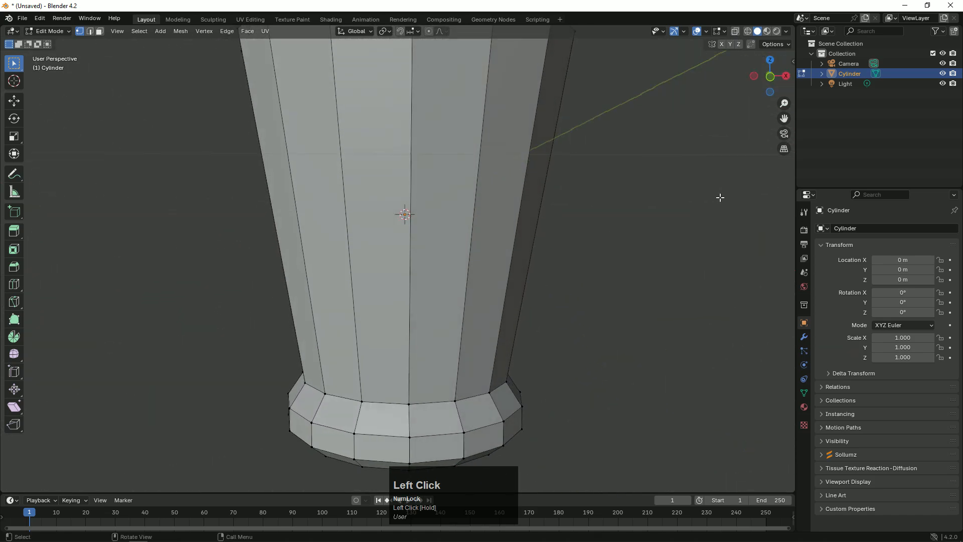
key(Tab)
scroll(678, 230, down, 3)
scroll(677, 229, down, 1)
scroll(676, 230, up, 1)
key(Tab)
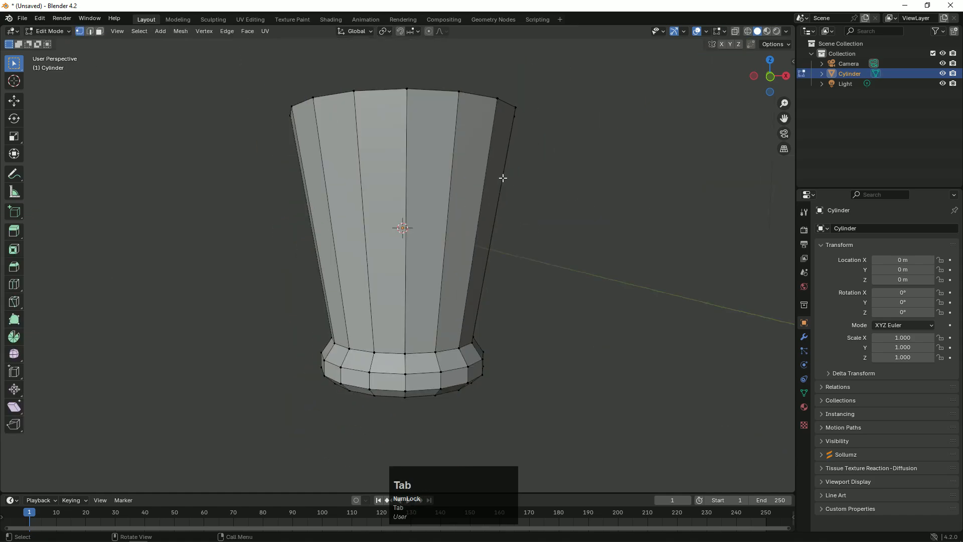
key(ctrl+r)
scroll(503, 178, up, 4)
scroll(503, 177, up, 3)
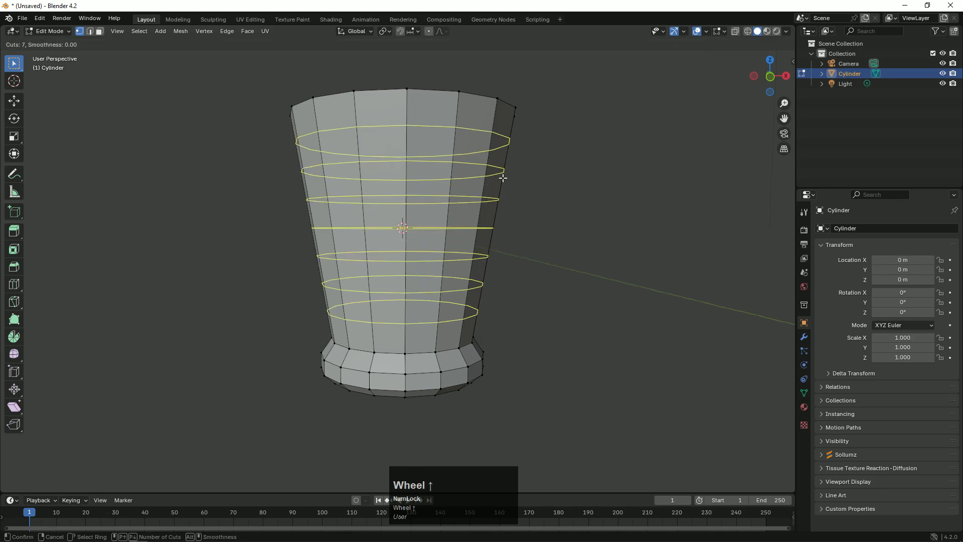
click(503, 177)
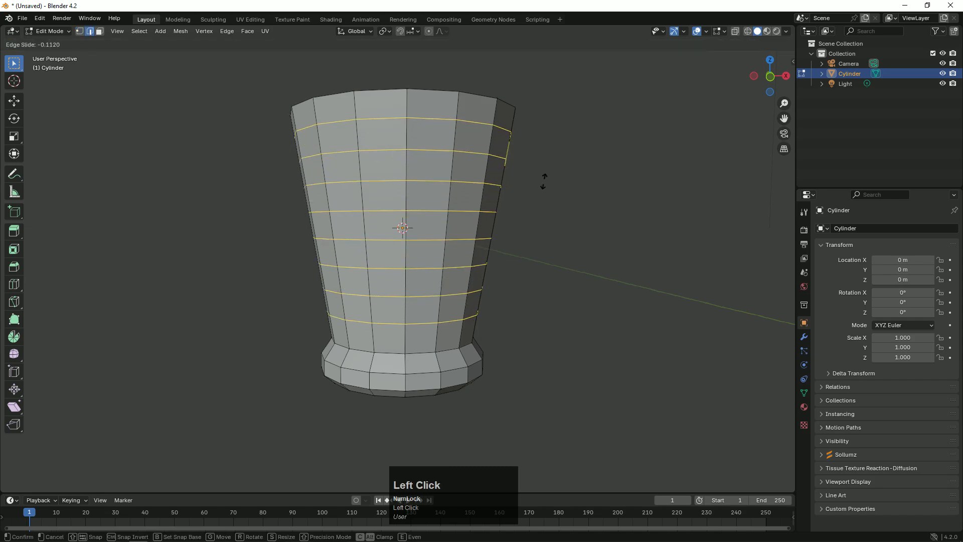
click(588, 206)
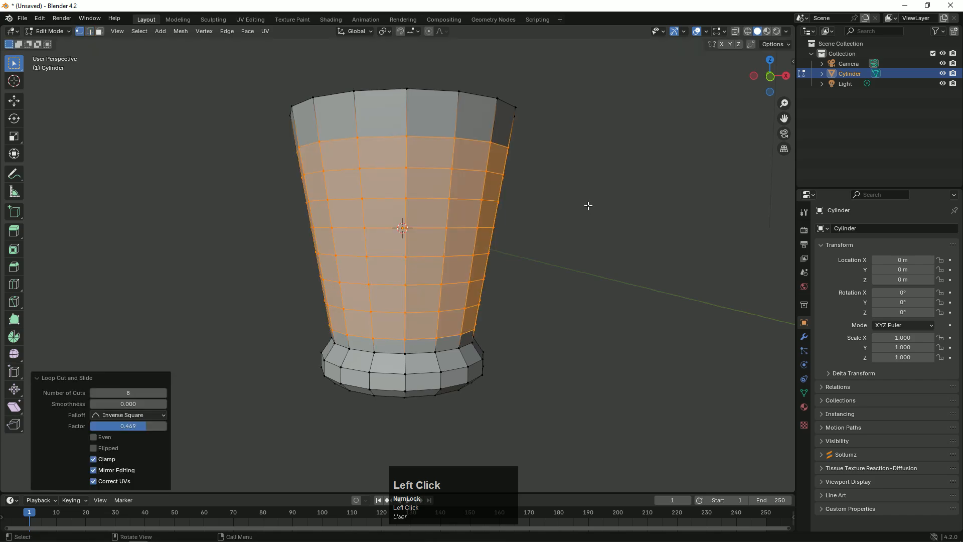
click(649, 215)
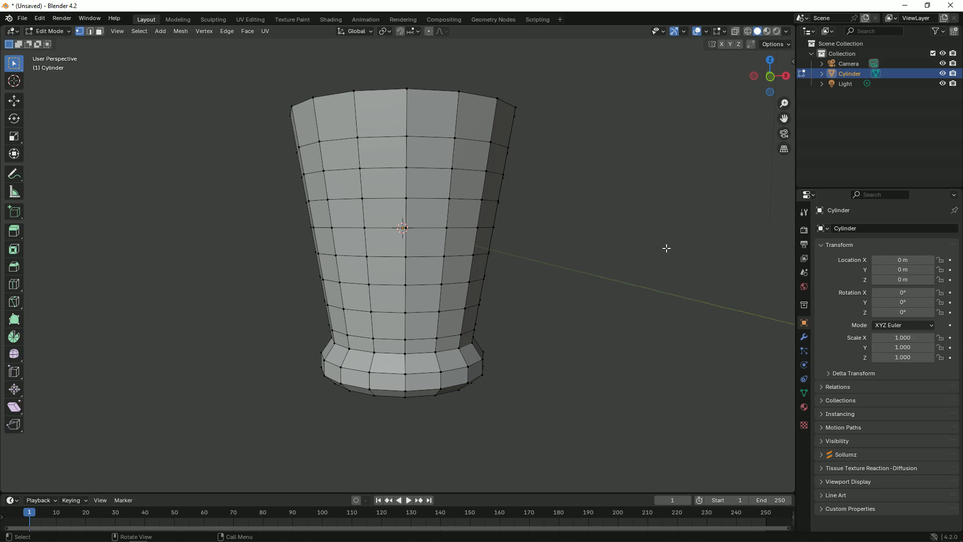
- With X-ray on in front view, select the top rim vertices and the whole flared base and hide them
key(KP_1)
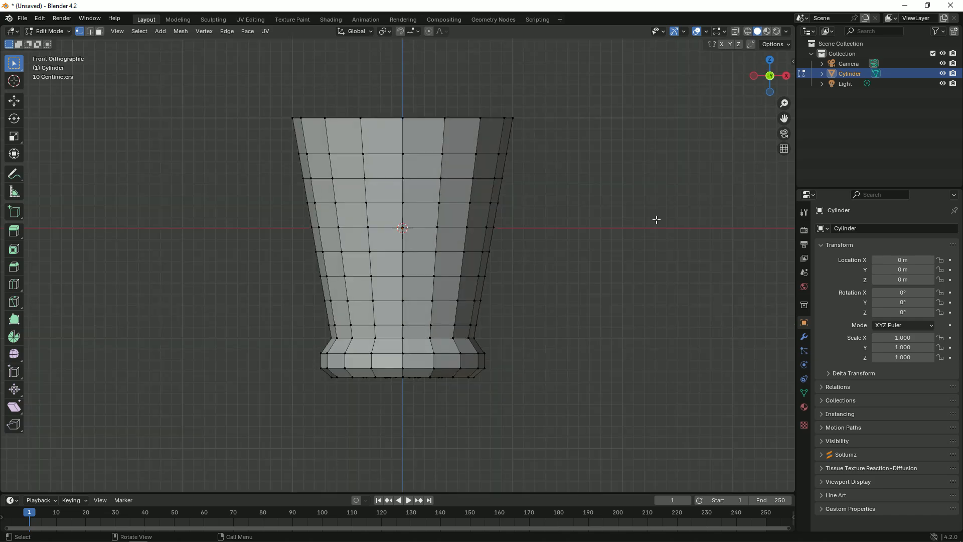
drag(248, 84, 553, 136)
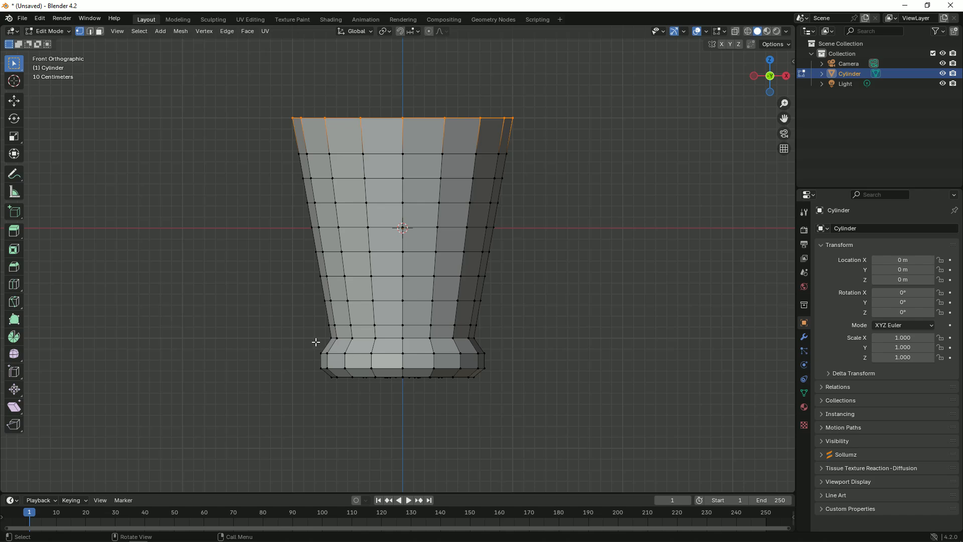
ctrl+drag(315, 342, 513, 411)
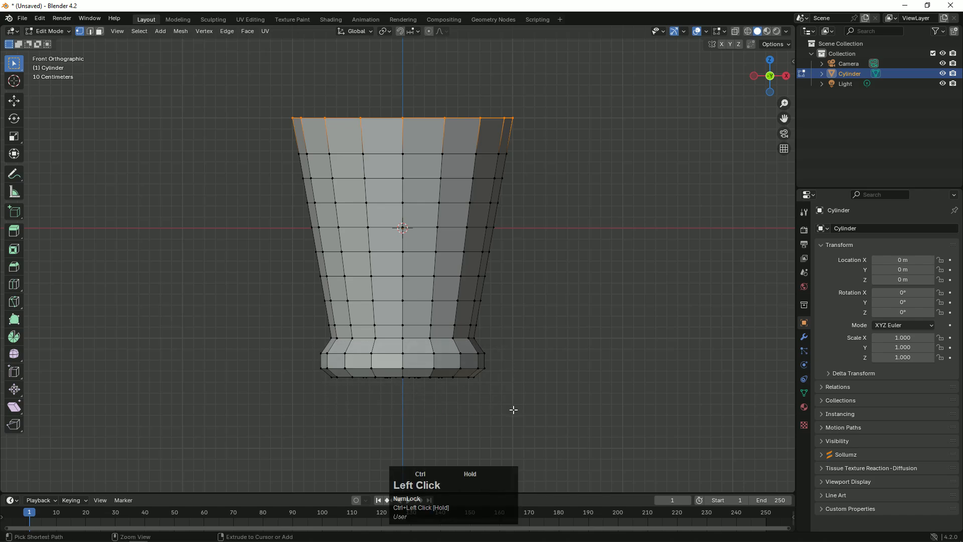
click(736, 31)
drag(251, 68, 527, 143)
drag(311, 346, 511, 428)
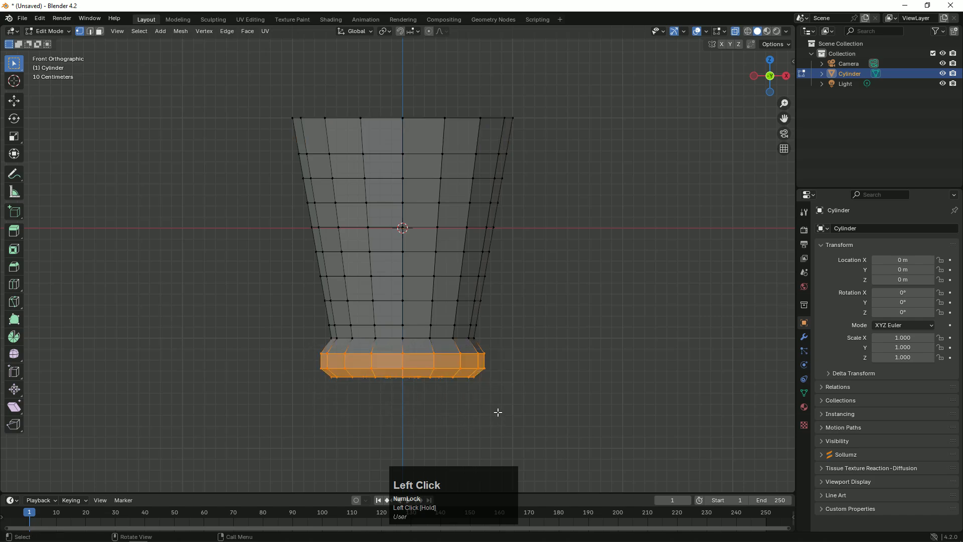
shift+drag(274, 100, 555, 139)
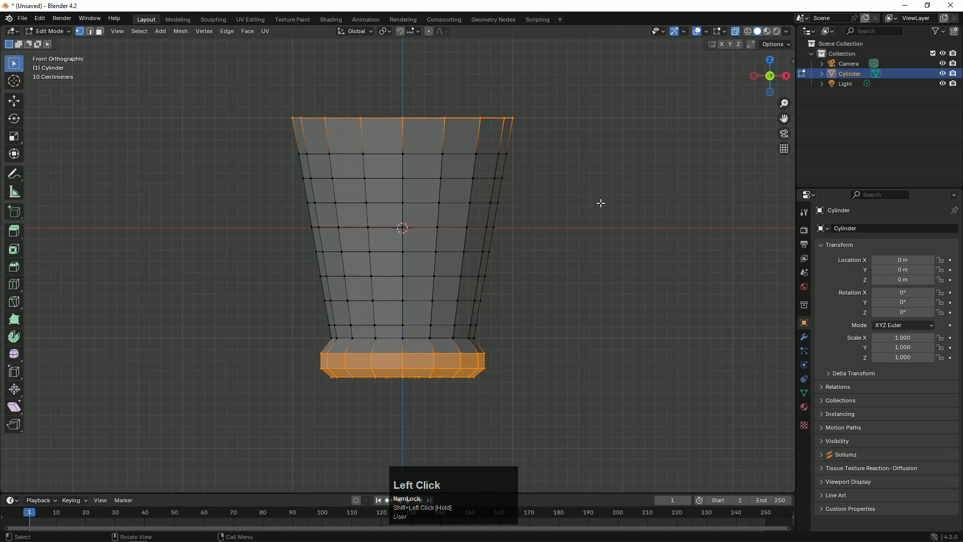
key(h)
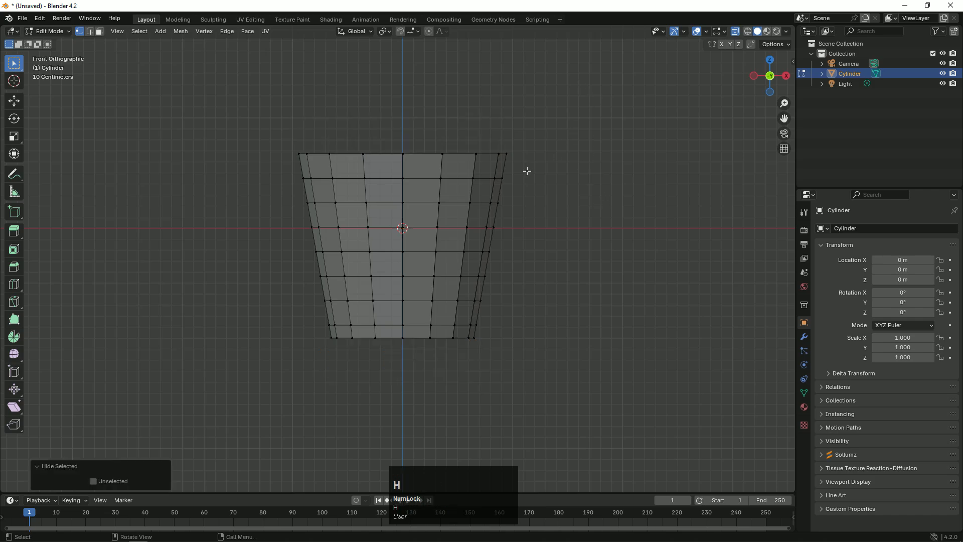
scroll(527, 171, up, 3)
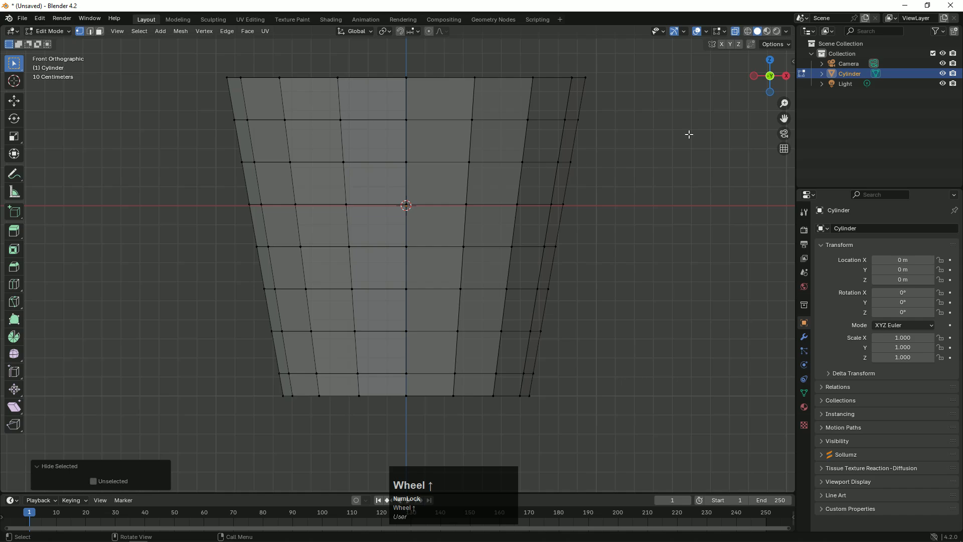
drag(768, 78, 701, 117)
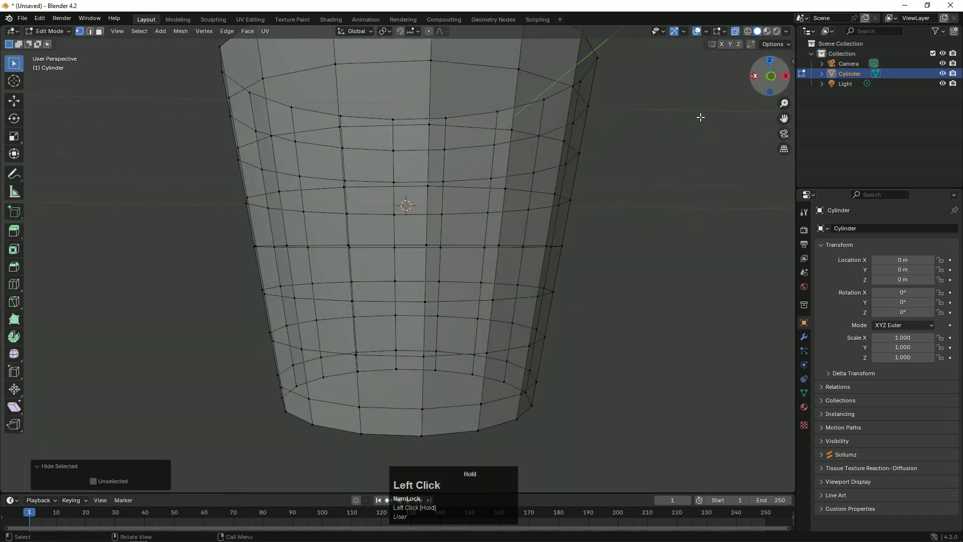
scroll(698, 119, down, 4)
key(Tab)
key(Tab)
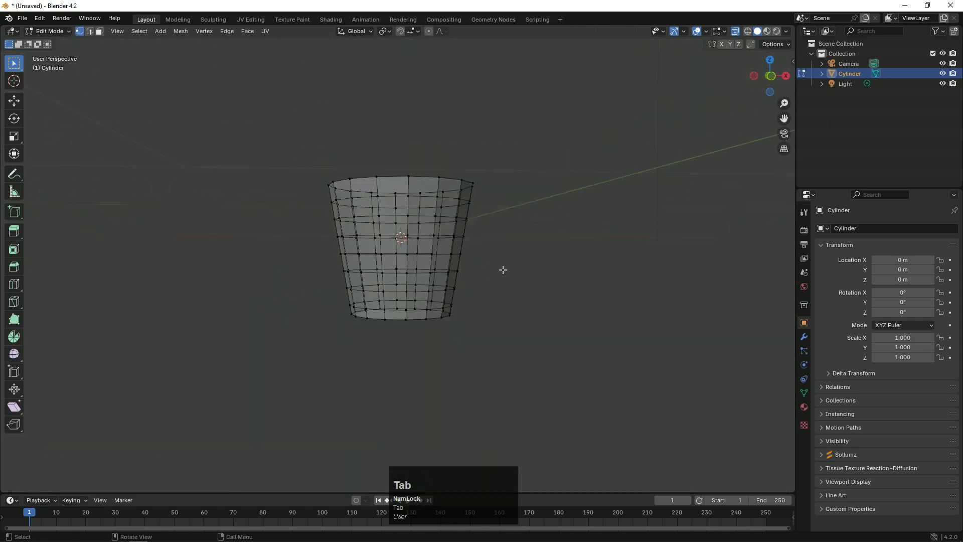
- Turn off X-ray and select all of the visible wall geometry
click(736, 32)
scroll(583, 371, up, 1)
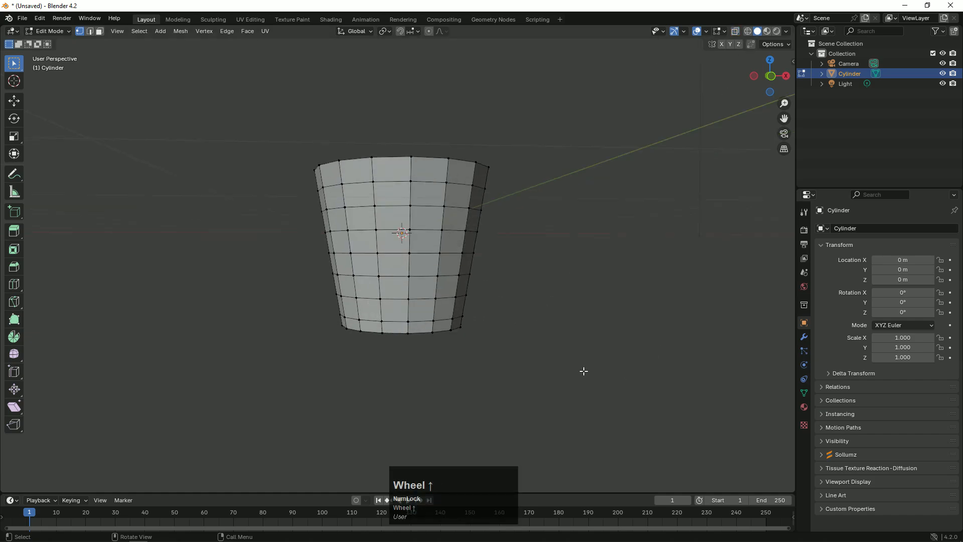
key(a)
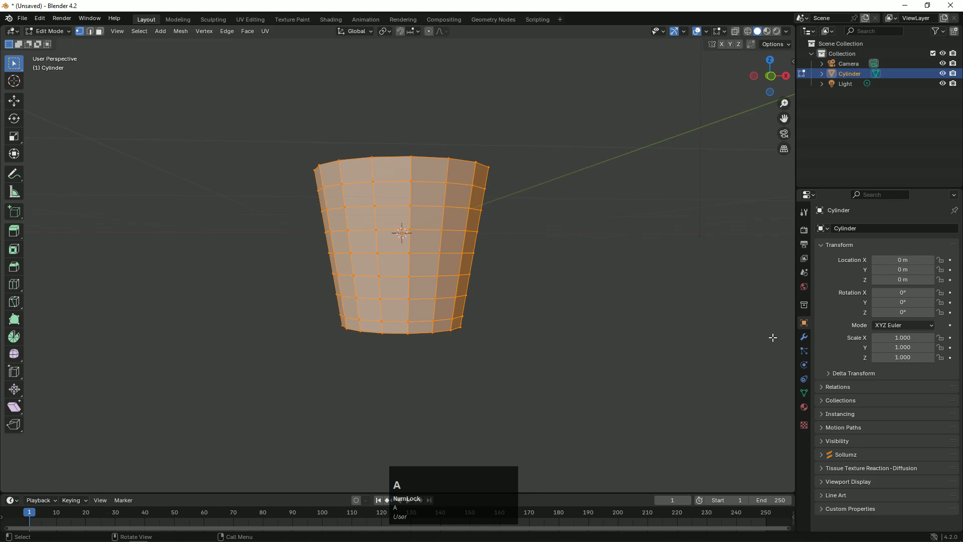
- Add a Decimate modifier to the cylinder and set it to Un-Subdivide with 1 iteration in Object Mode
click(804, 336)
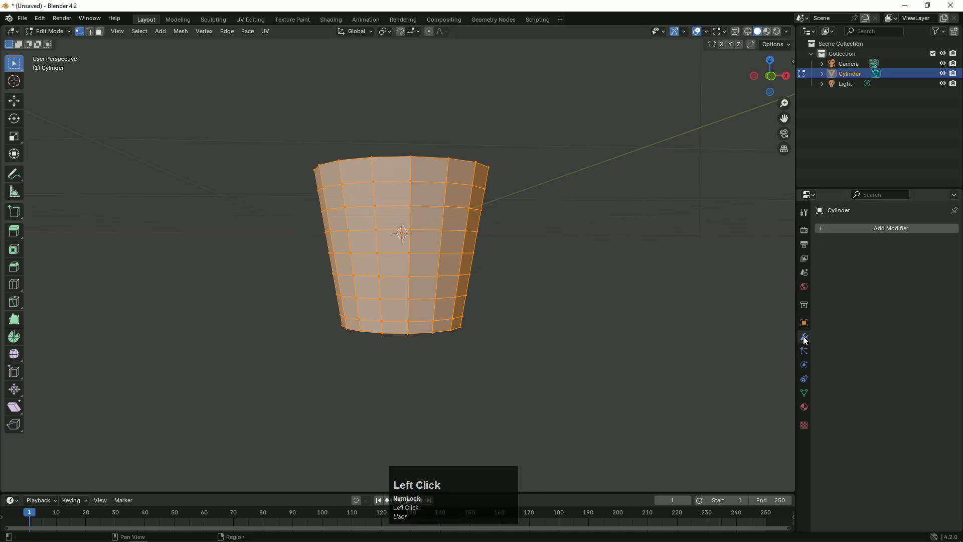
click(871, 227)
click(860, 227)
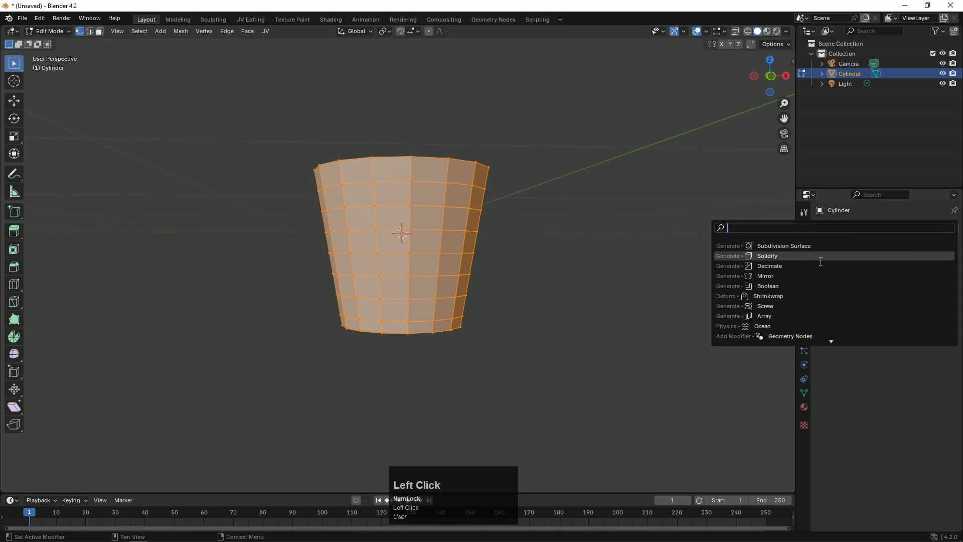
click(821, 266)
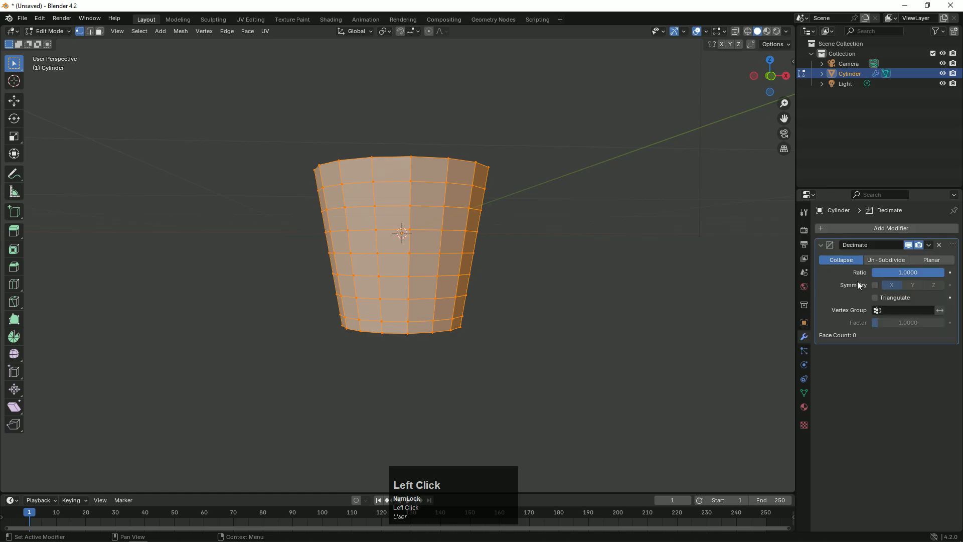
key(Tab)
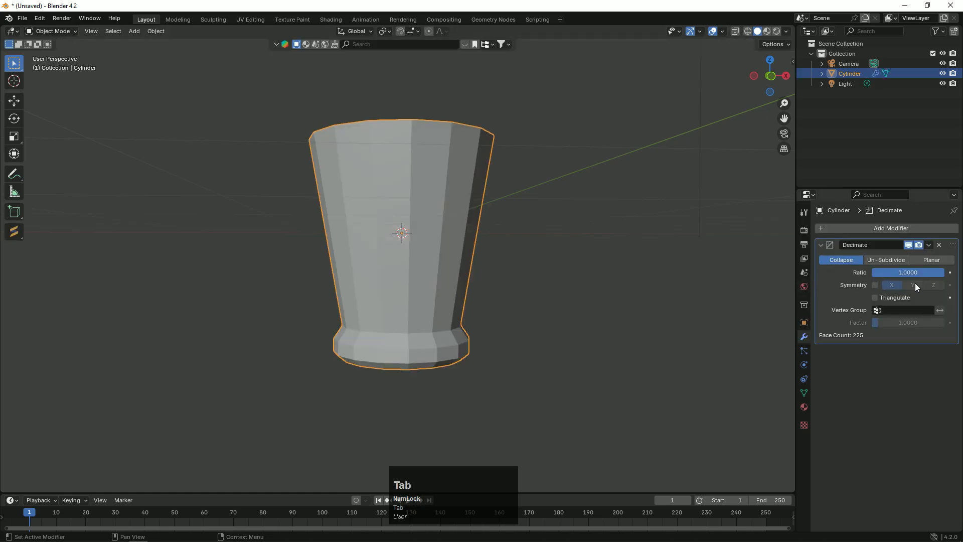
click(903, 261)
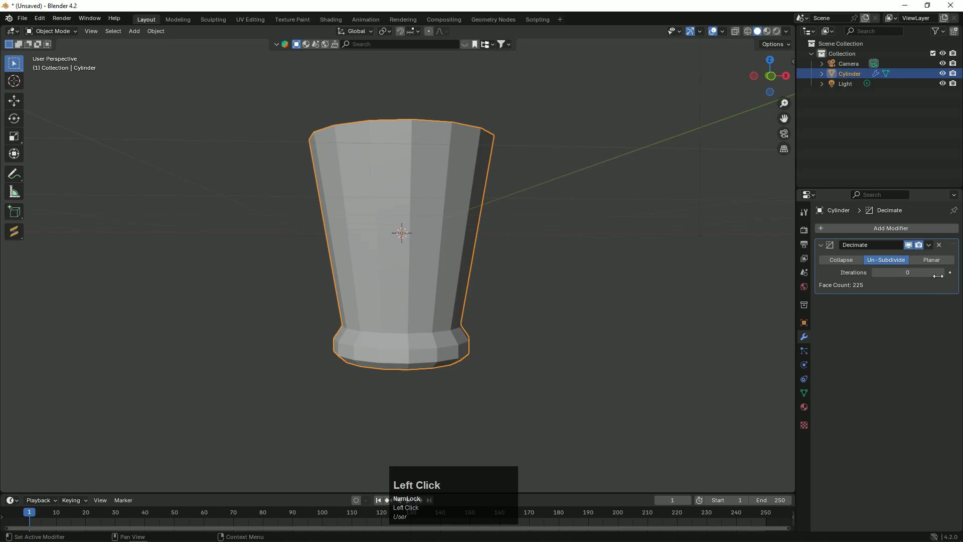
click(942, 273)
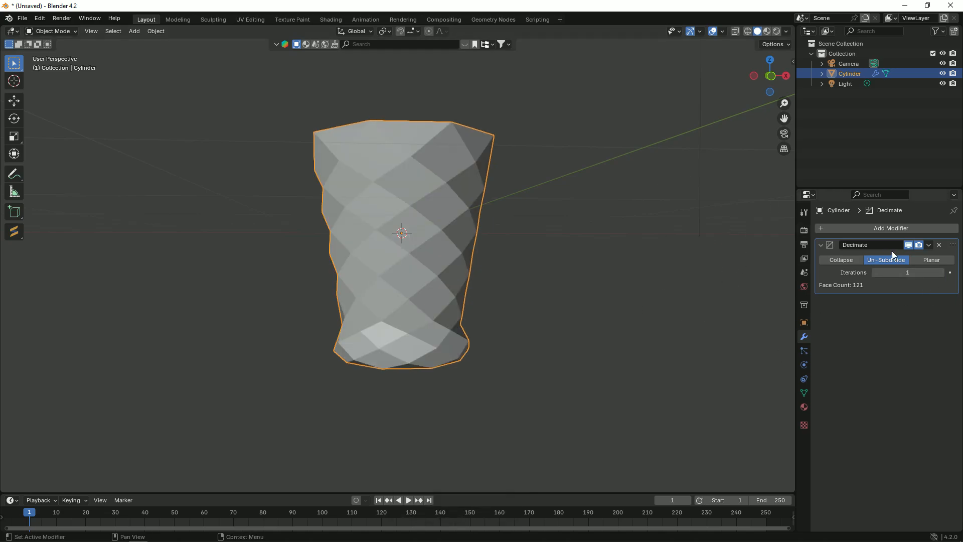
- Apply the Decimate modifier and return to Edit Mode on the cylinder
click(928, 245)
click(907, 256)
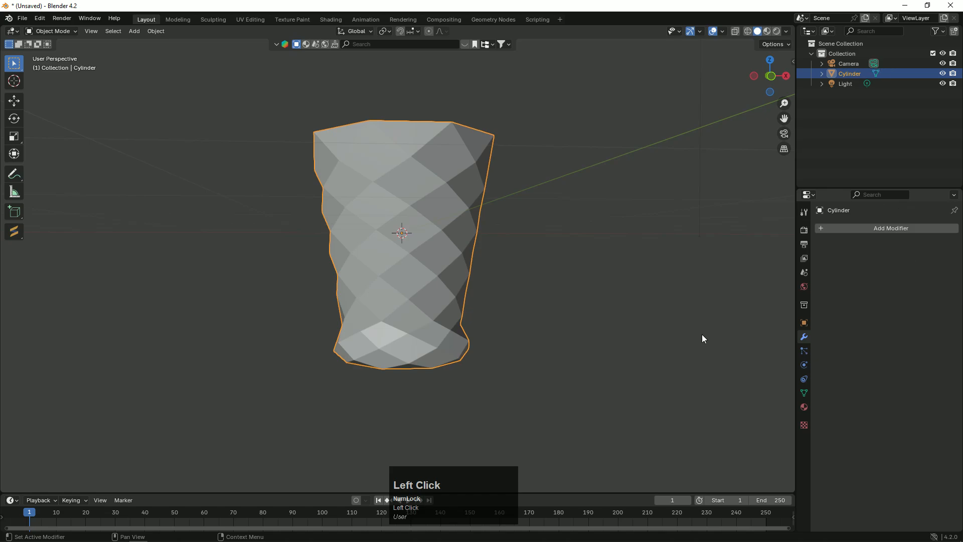
key(Tab)
key(Tab)
key(Tab)
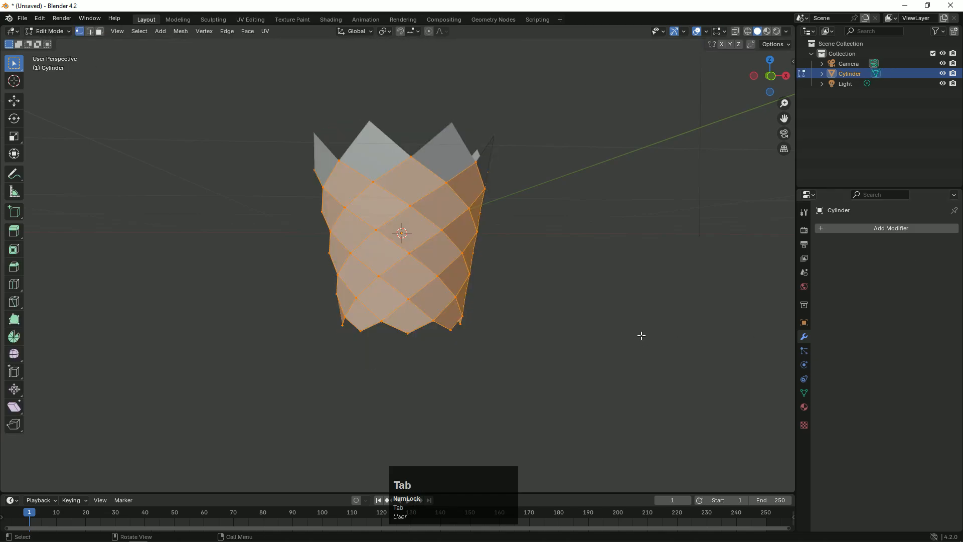
- Try insetting the selected diamond-patterned wall by about 0.105 m, and undo the inset
scroll(498, 275, up, 1)
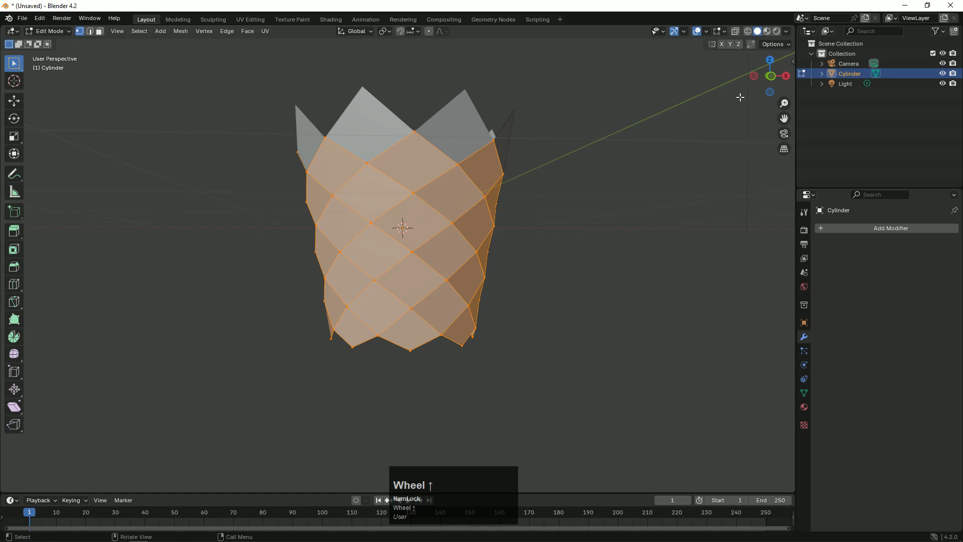
drag(770, 77, 734, 79)
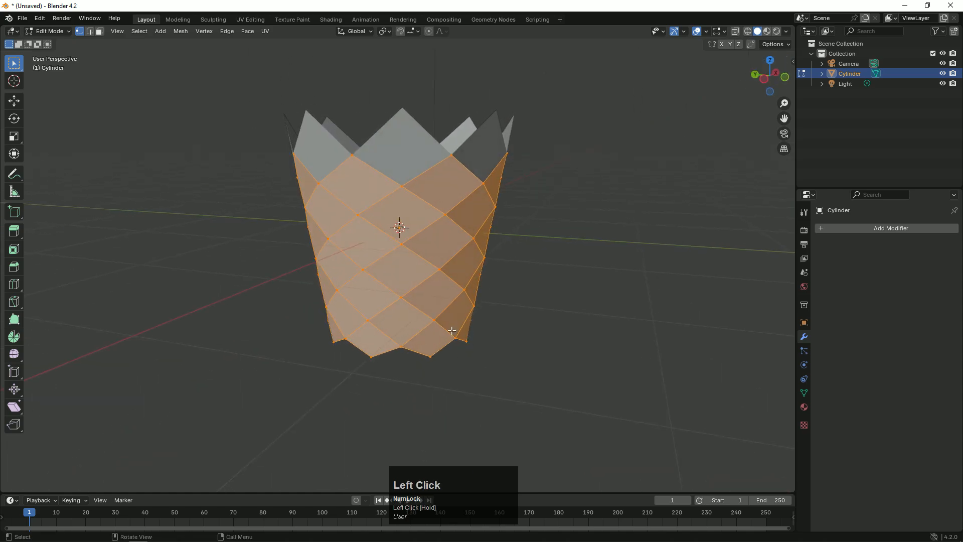
key(i)
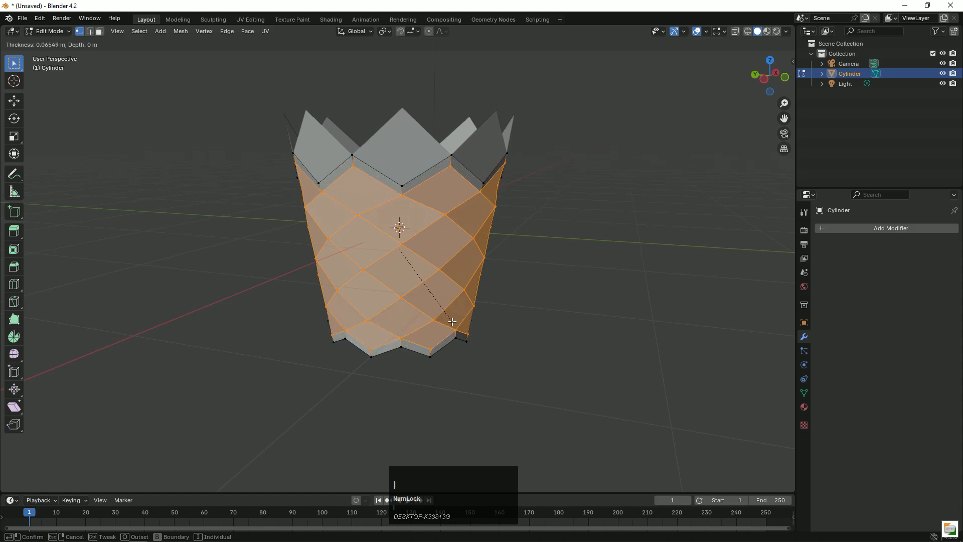
click(452, 316)
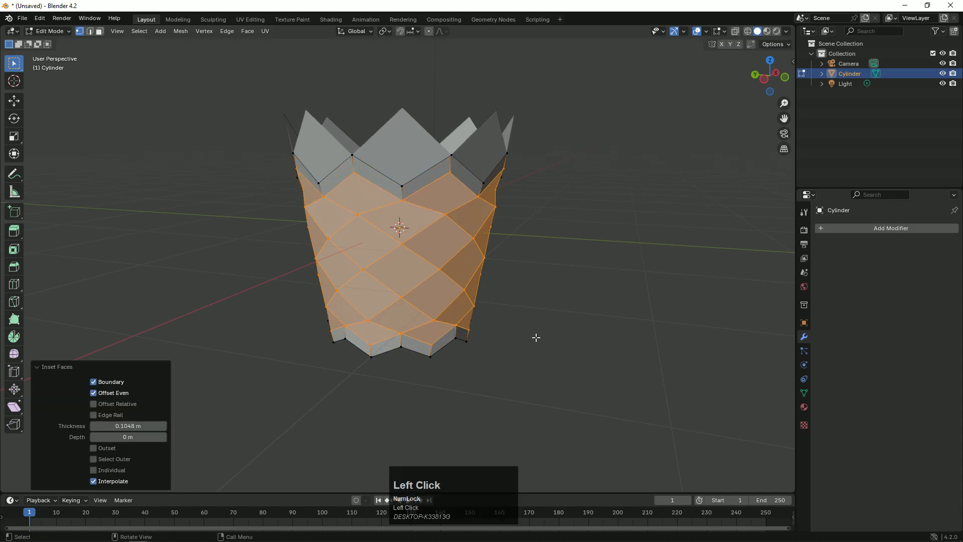
key(ctrl+z)
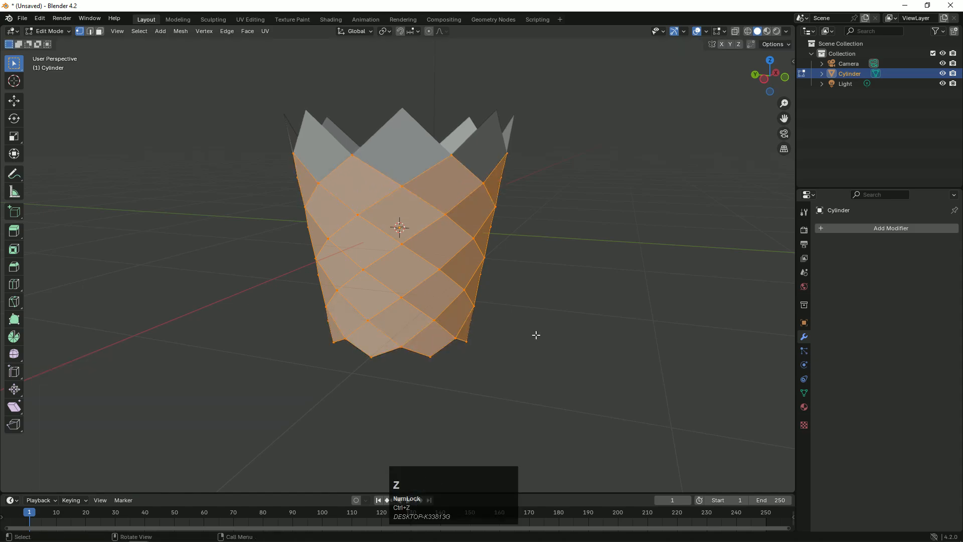
- In face select mode, pick one diamond face on the wall and select all similar faces by polygon sides
click(616, 231)
key(3)
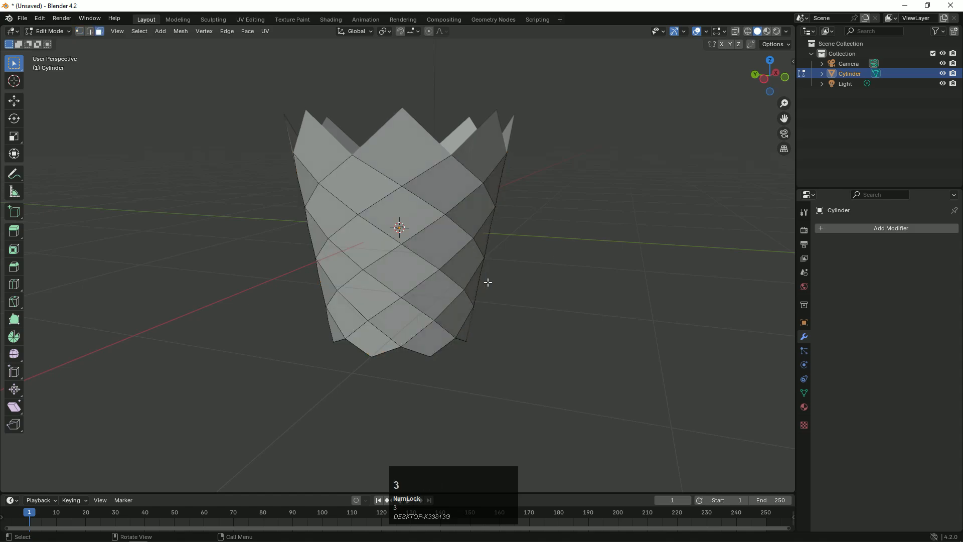
click(423, 247)
click(139, 31)
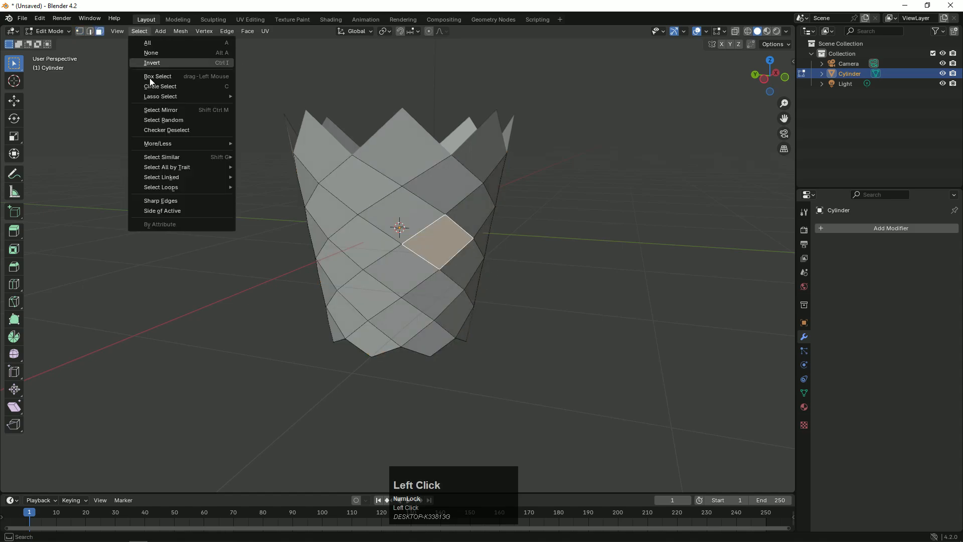
mouse_move(202, 157)
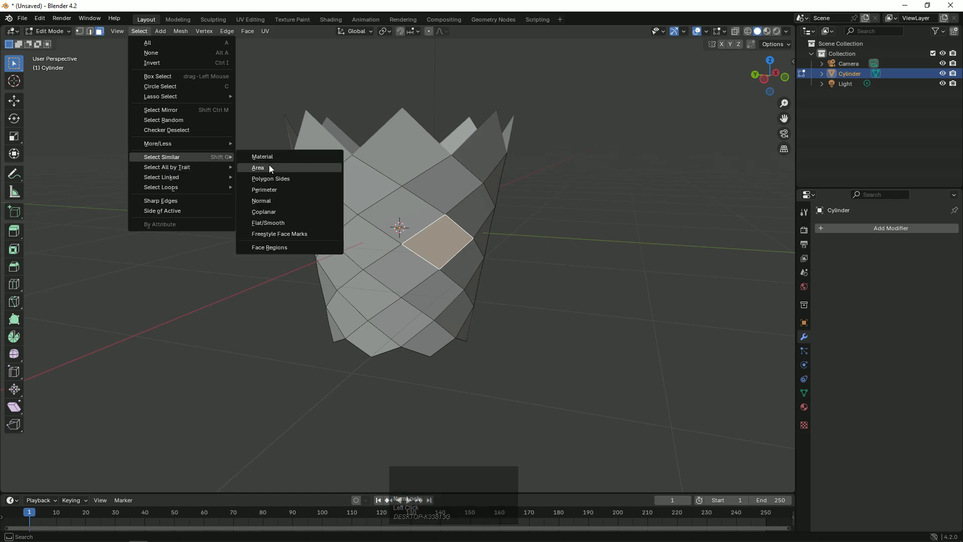
click(269, 165)
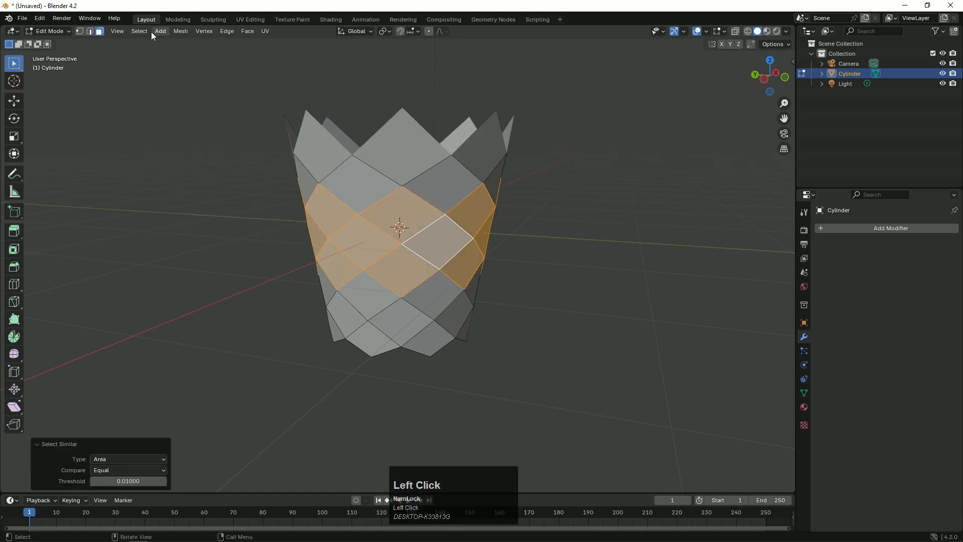
click(145, 31)
mouse_move(183, 159)
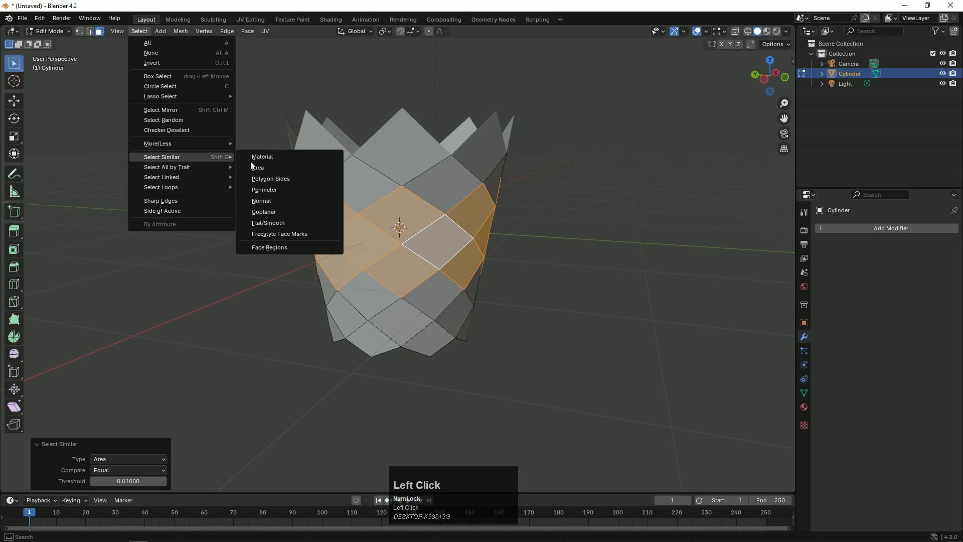
click(271, 179)
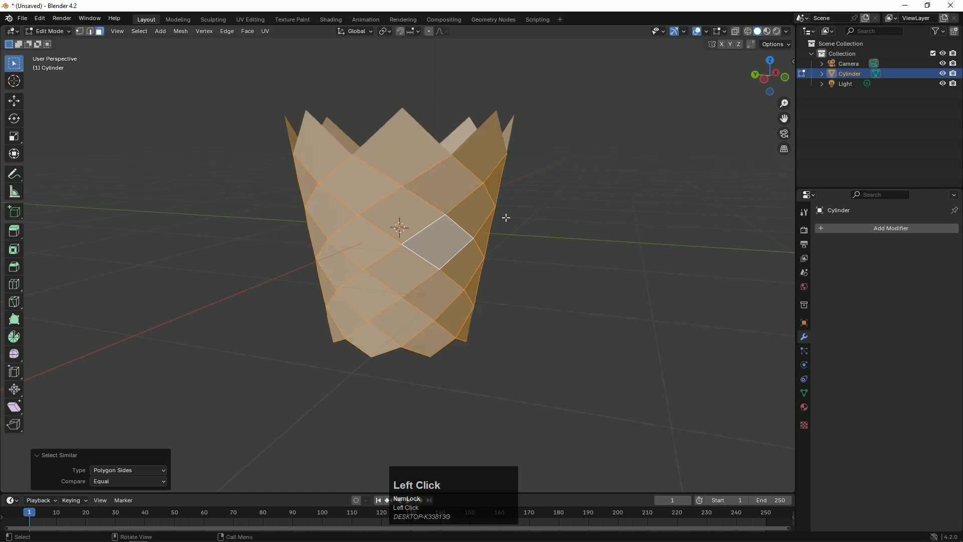
- Try insetting the selected diamond faces by about 0.04 m, and undo the inset
key(i)
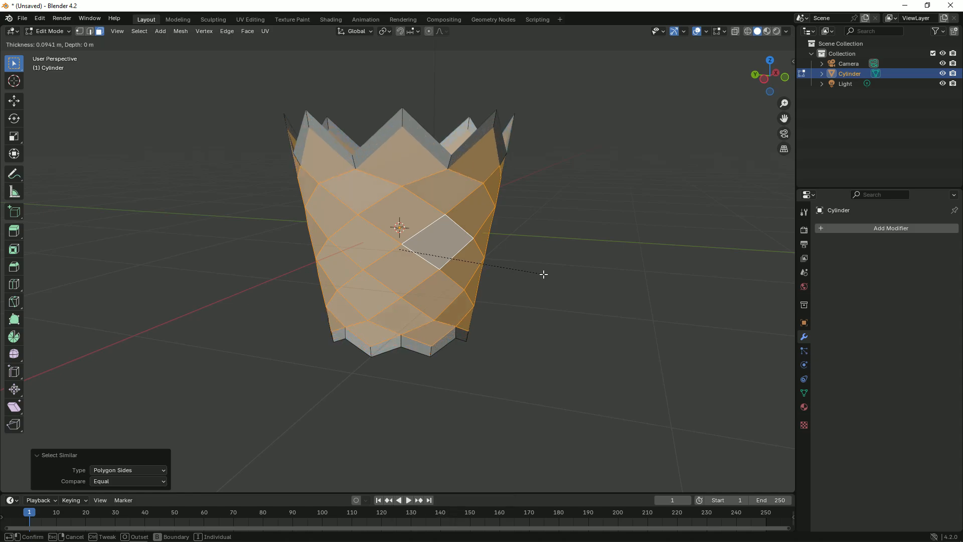
click(550, 277)
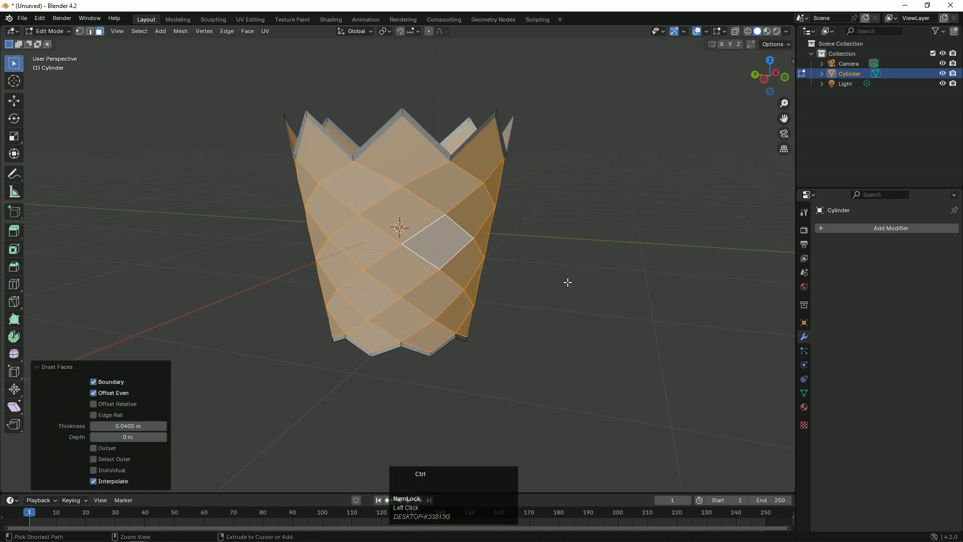
key(ctrl+z)
- Bevel the edges of the selected wall faces with a width of about 0.115 m and 2 segments
key(ctrl+b)
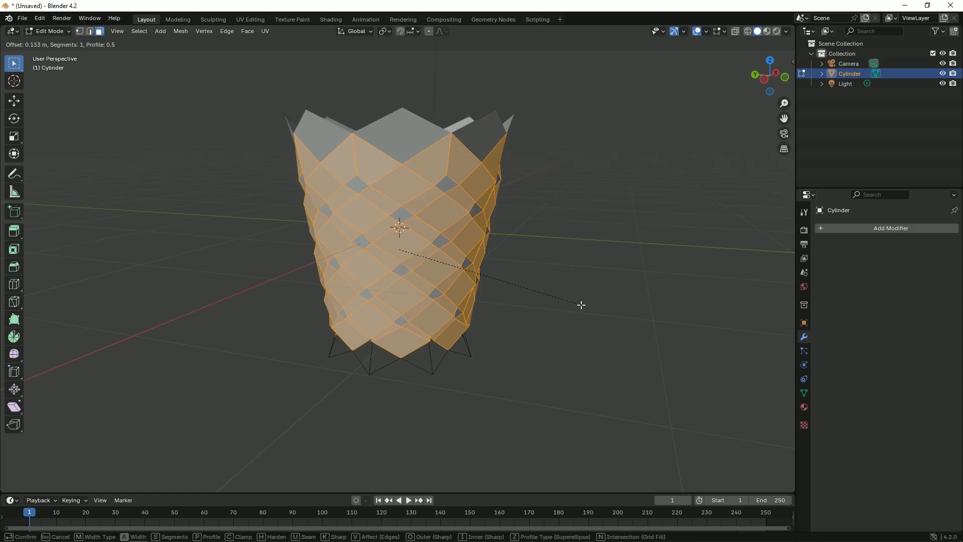
click(574, 304)
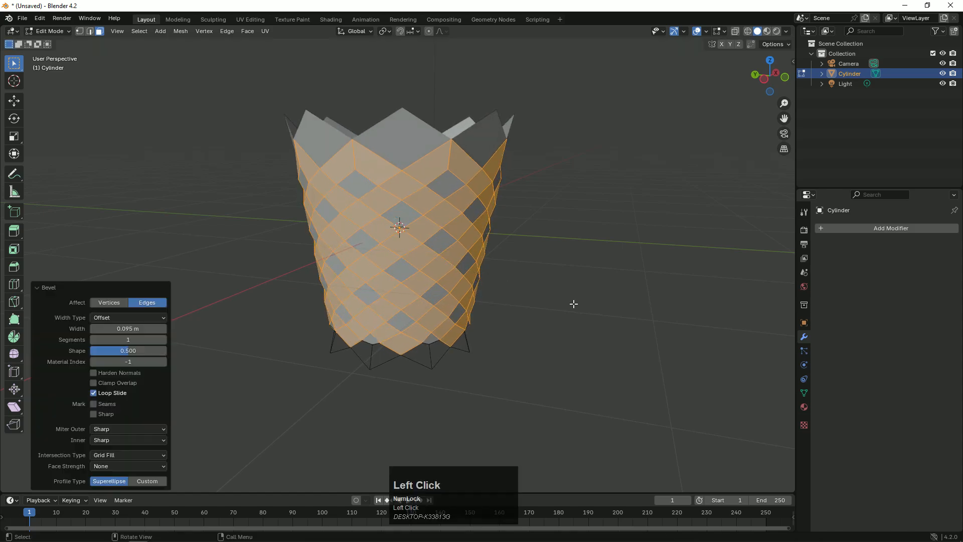
drag(772, 75, 764, 71)
scroll(578, 171, up, 2)
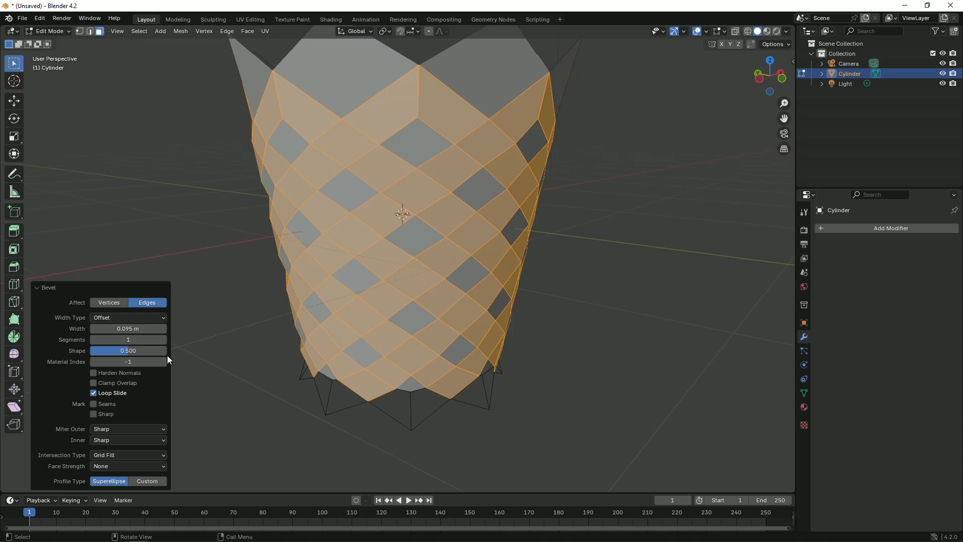
drag(128, 329, 143, 342)
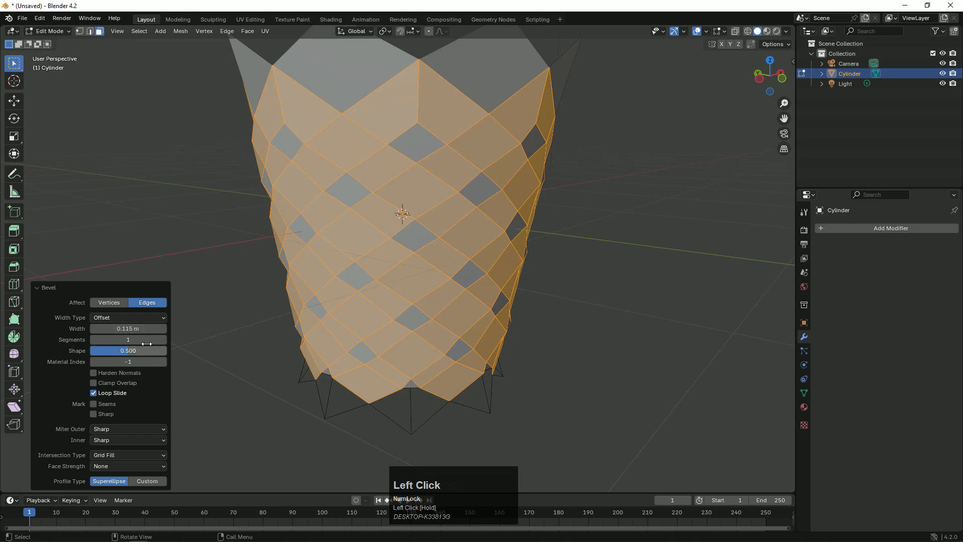
click(163, 341)
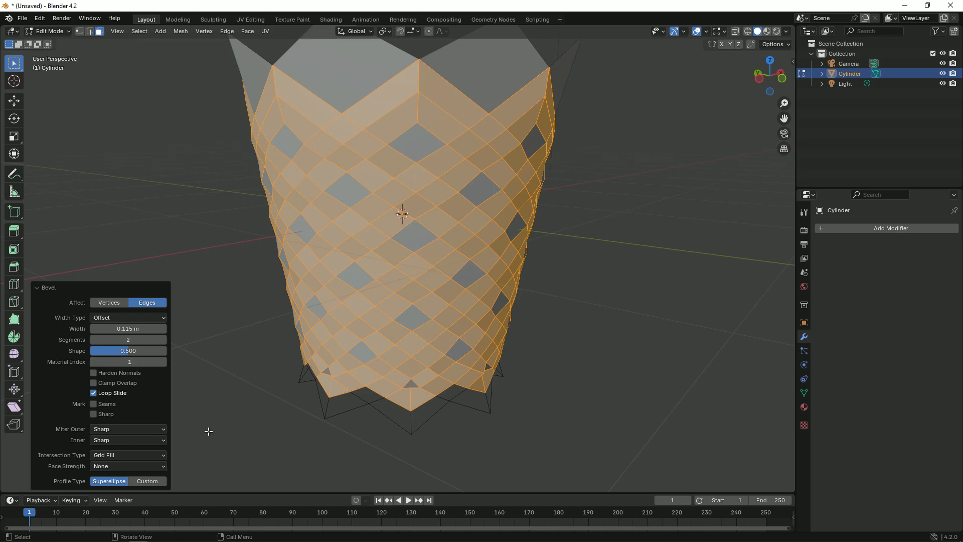
click(186, 337)
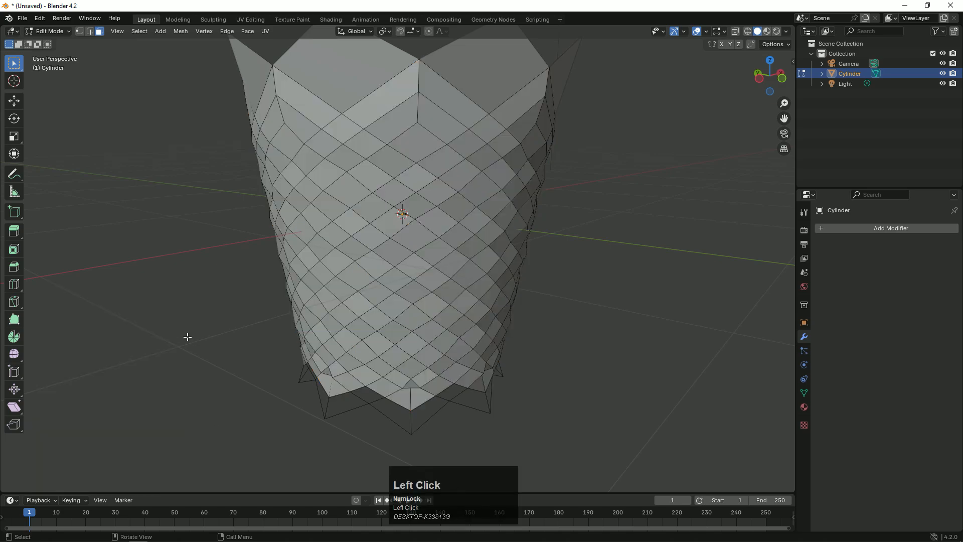
key(ctrl+z)
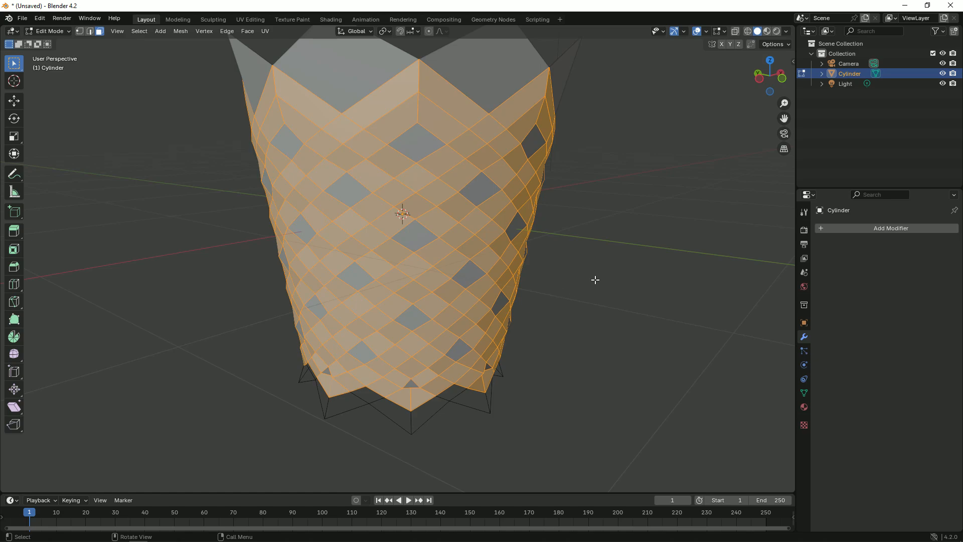
- Try selecting the faces similar to one diamond face near the rim by polygon sides, followed by area
click(429, 150)
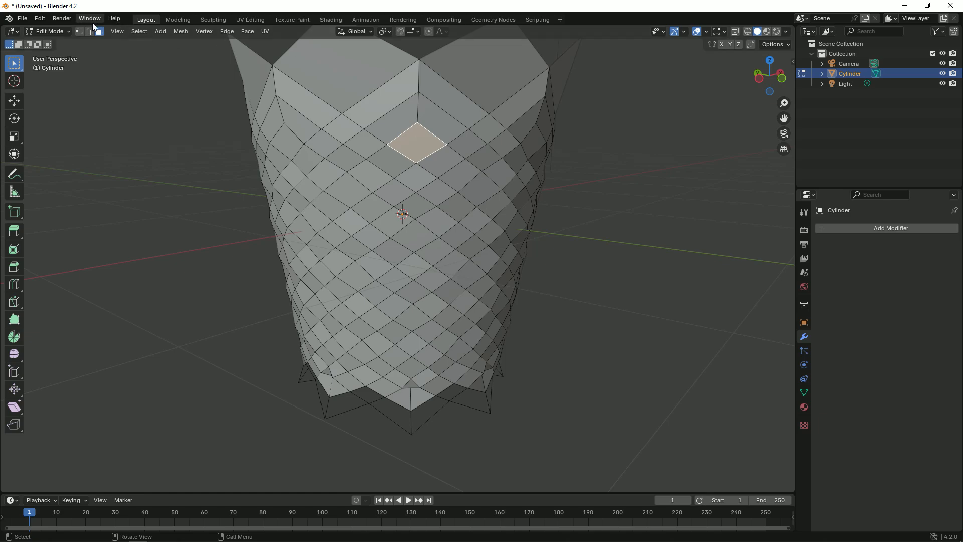
click(139, 32)
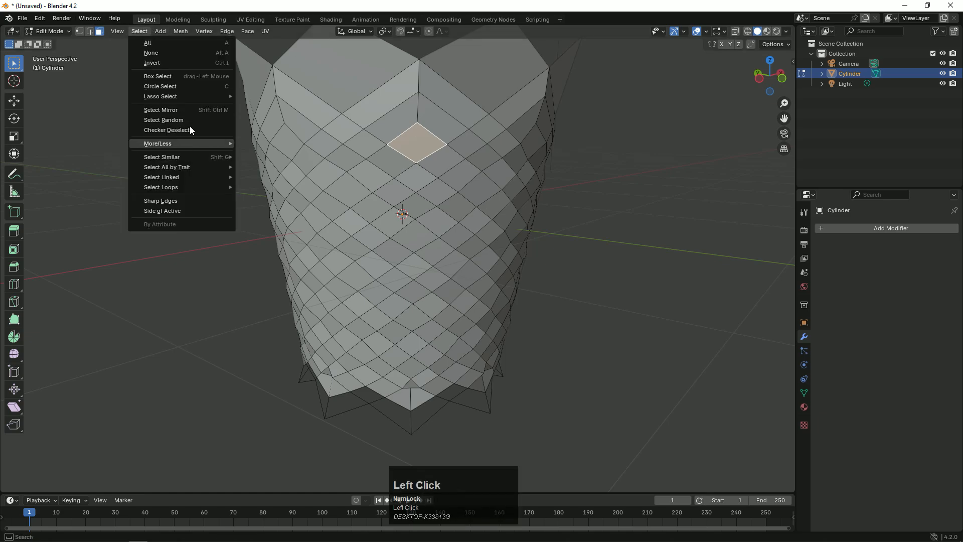
mouse_move(219, 158)
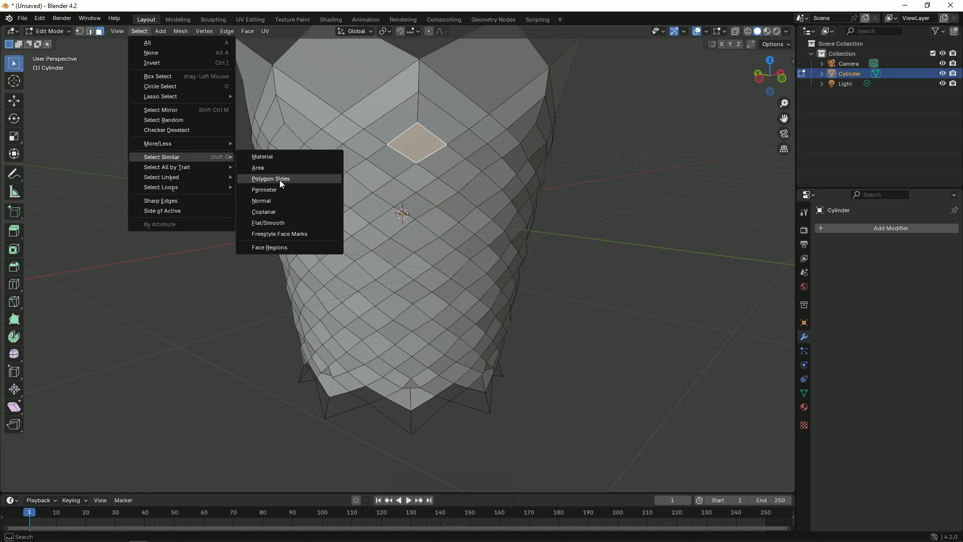
click(281, 179)
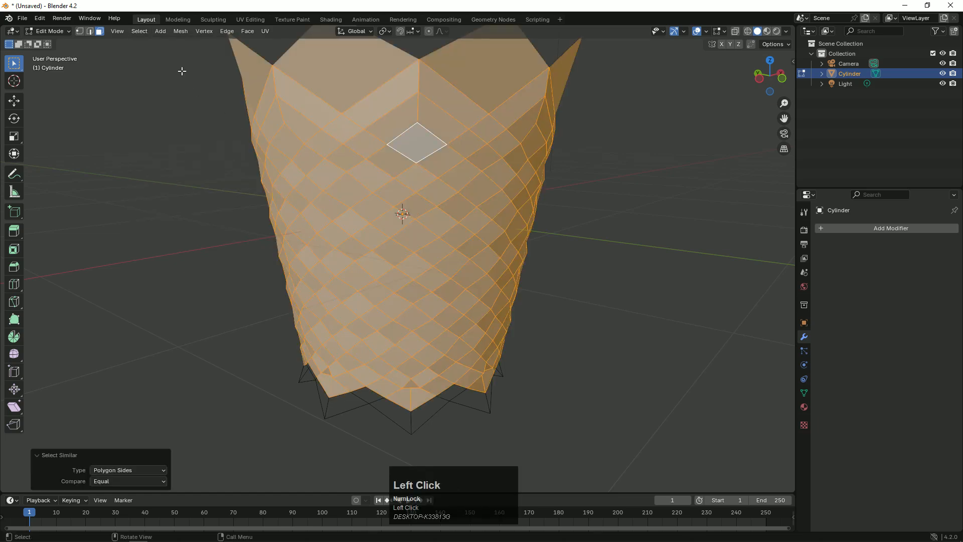
click(143, 31)
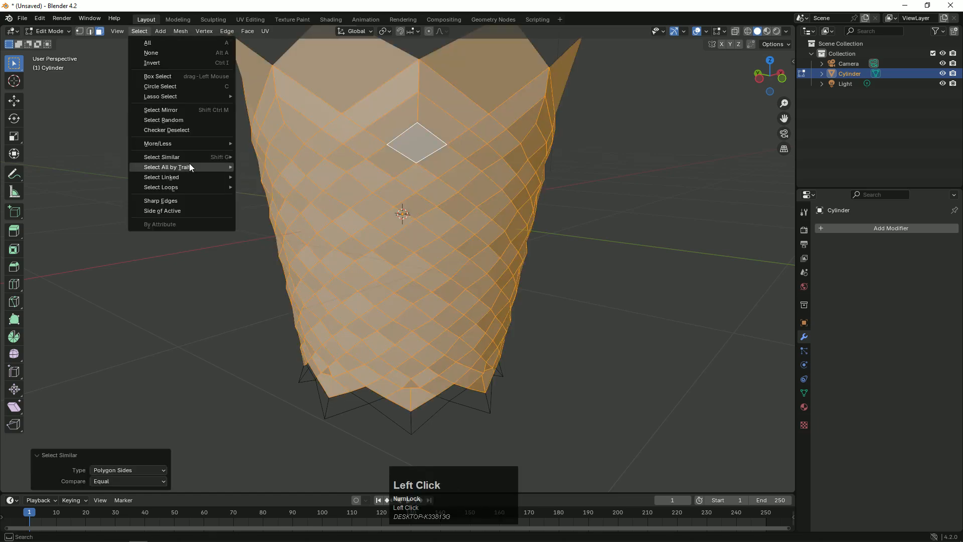
mouse_move(197, 157)
click(278, 170)
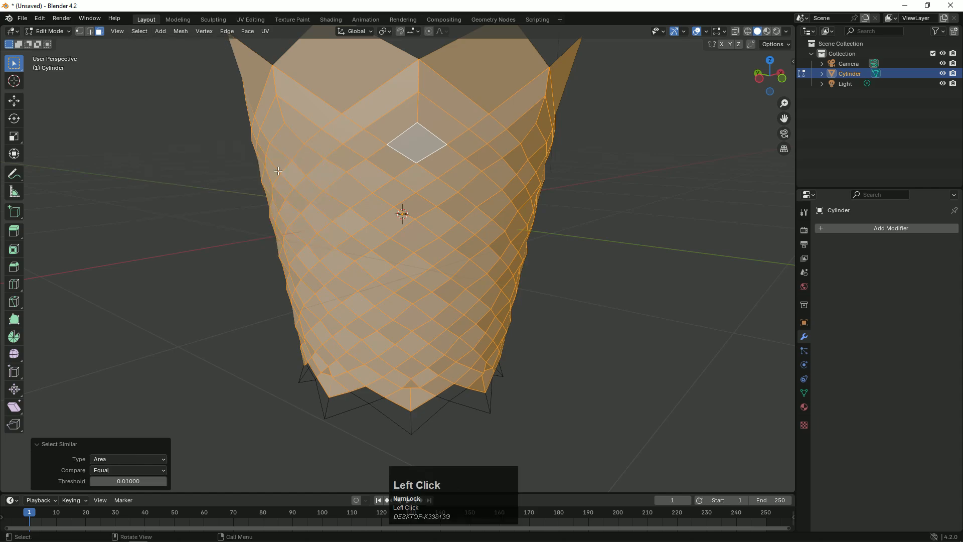
- Try reselecting the single diamond face near the rim and extending the selection to faces of similar area
click(199, 127)
click(405, 153)
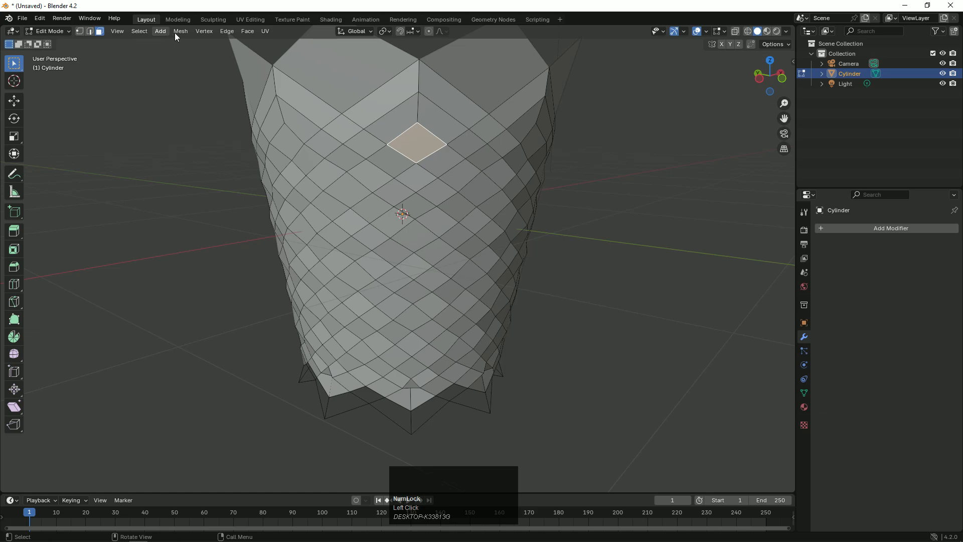
click(134, 32)
mouse_move(221, 157)
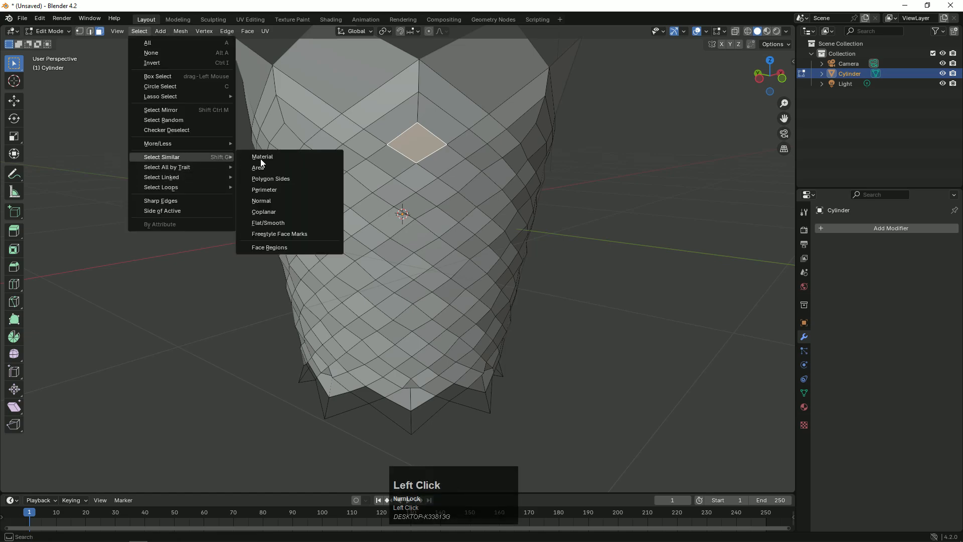
click(275, 167)
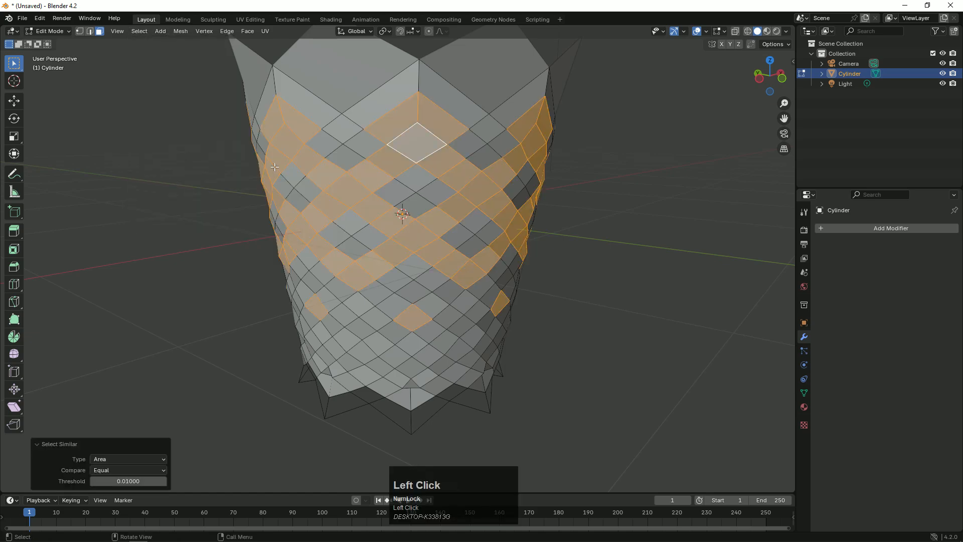
- Try reselecting the single diamond face near the rim and extending the selection to faces of similar perimeter
click(140, 174)
click(421, 143)
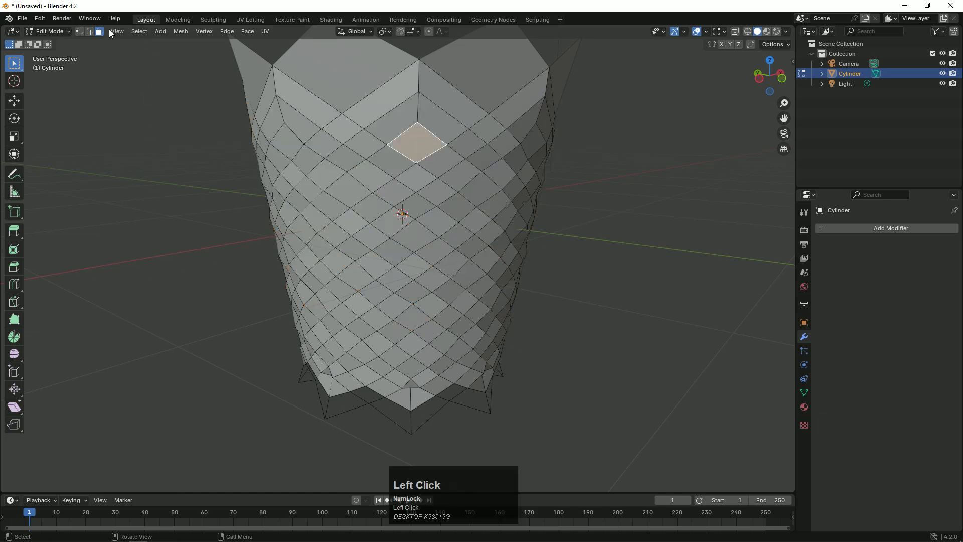
click(137, 34)
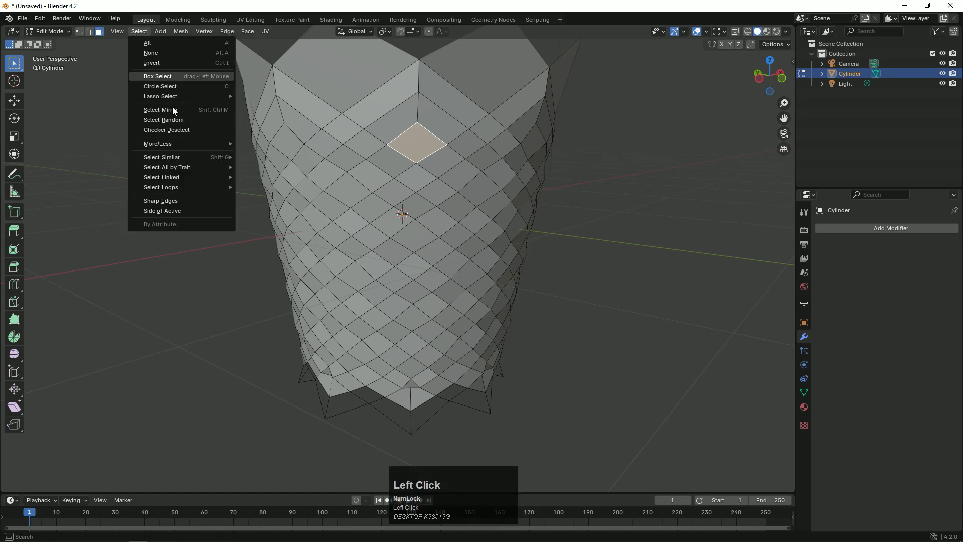
mouse_move(193, 157)
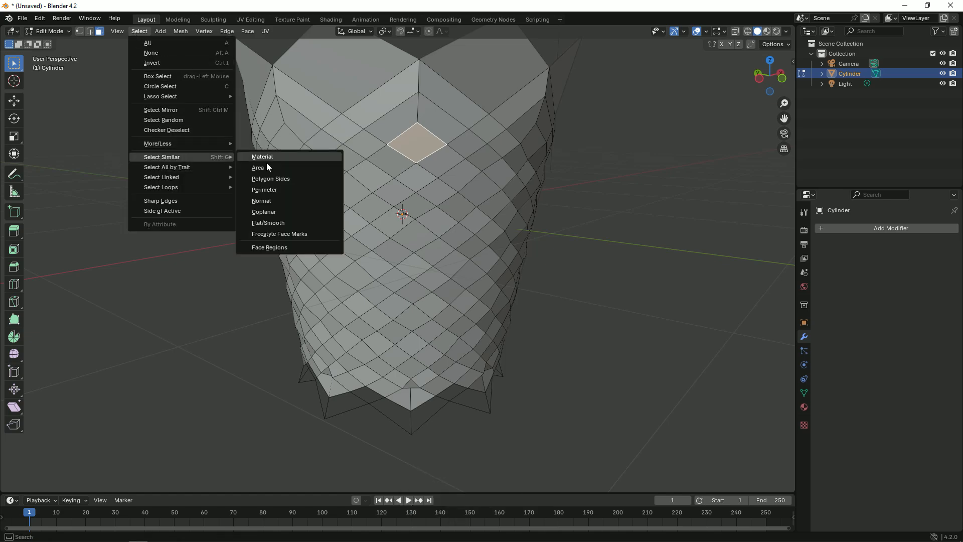
click(280, 187)
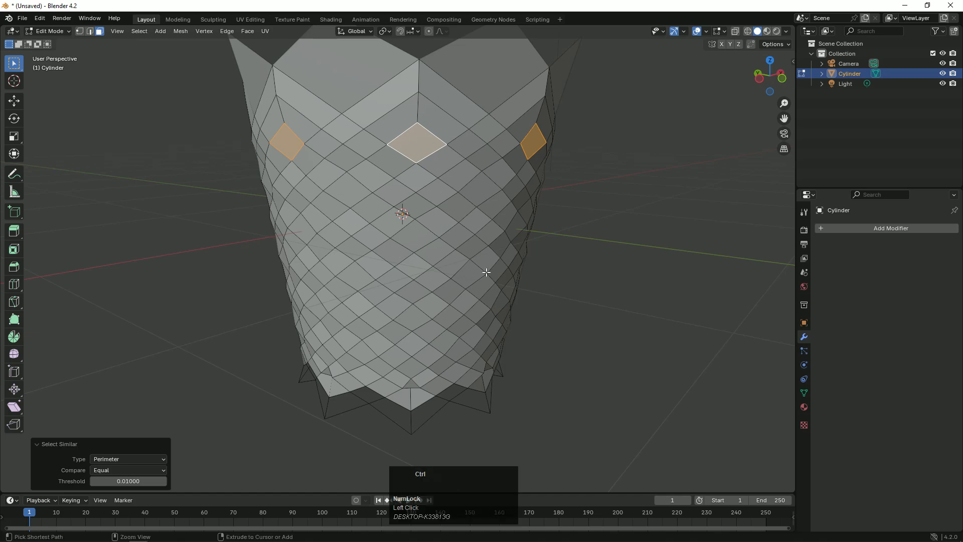
- Undo the similar-face selection attempts back to the selection left by the wall bevel
key(ctrl+z)
key(ctrl+z)
key(ctrl+z)
key(ctrl+z)
key(ctrl+z)
key(ctrl+z)
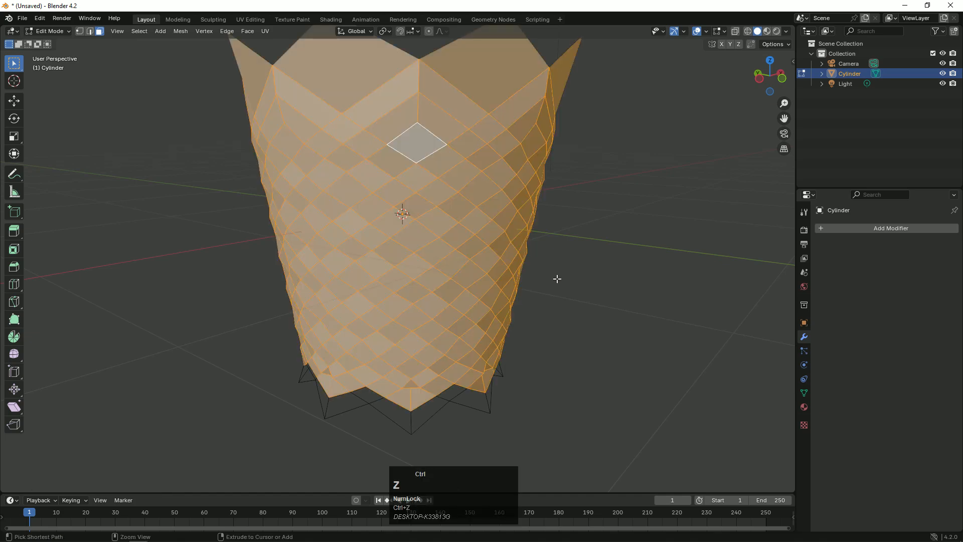
key(ctrl+z)
key(ctrl+z)
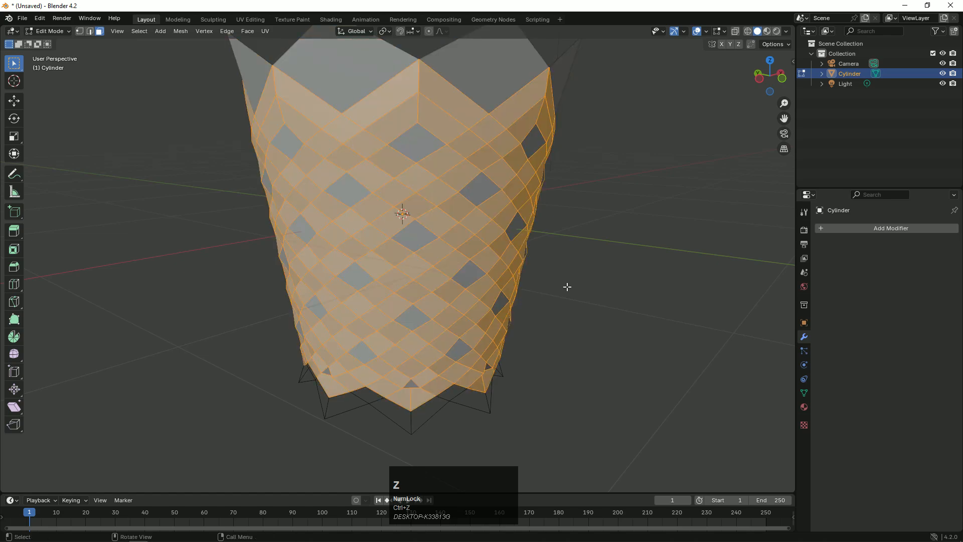
- Invert the wall selection and inset the remaining diamond and rim faces by about 0.032 m
key(ctrl+i)
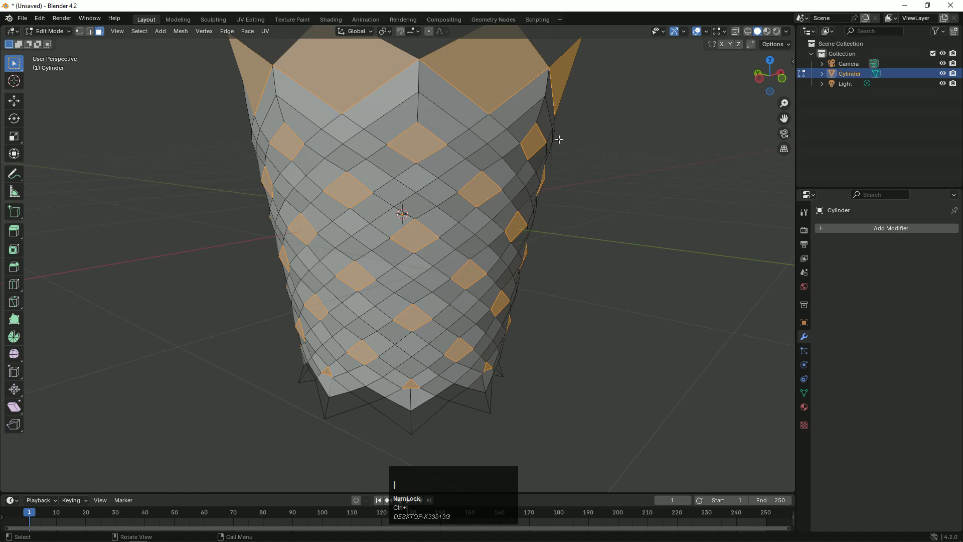
mouse_move(748, 75)
mouse_down()
mouse_move(747, 85)
mouse_move(748, 60)
mouse_move(755, 81)
mouse_up()
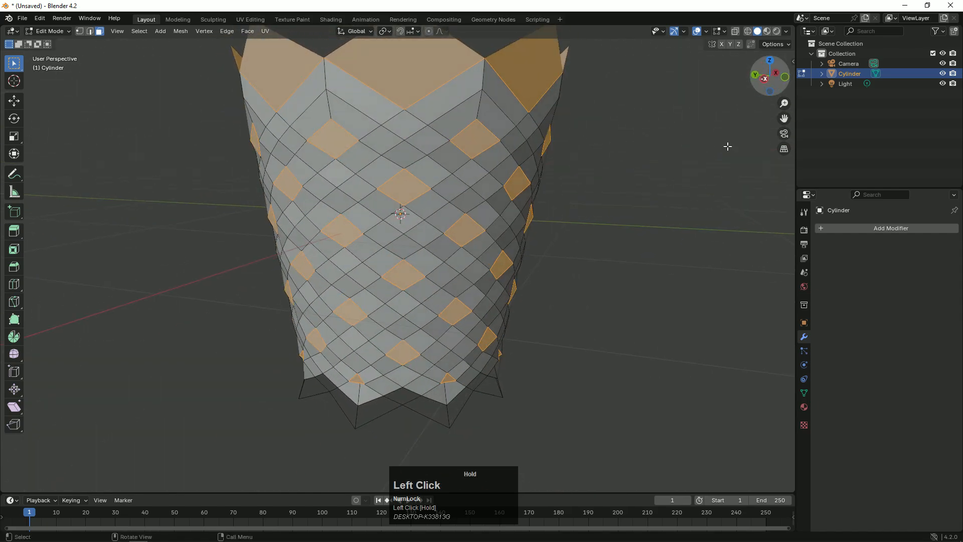
key(i)
click(575, 329)
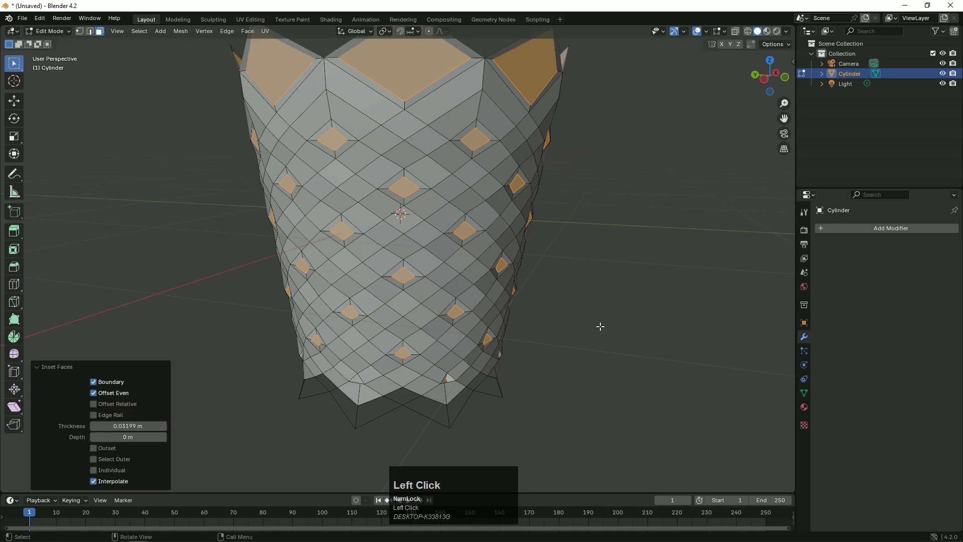
- Scale the inset faces inward to about 0.902 and delete them to open holes in the wall
key(s)
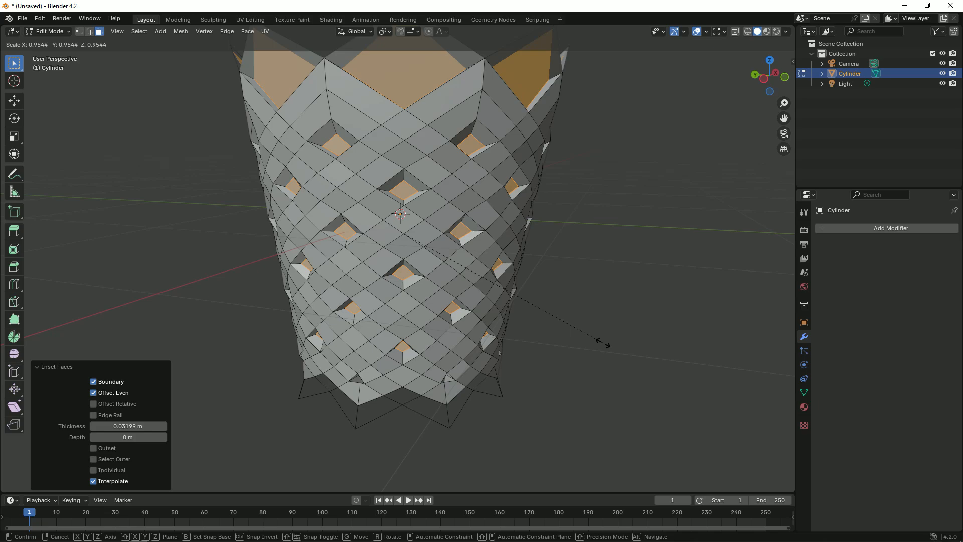
click(592, 342)
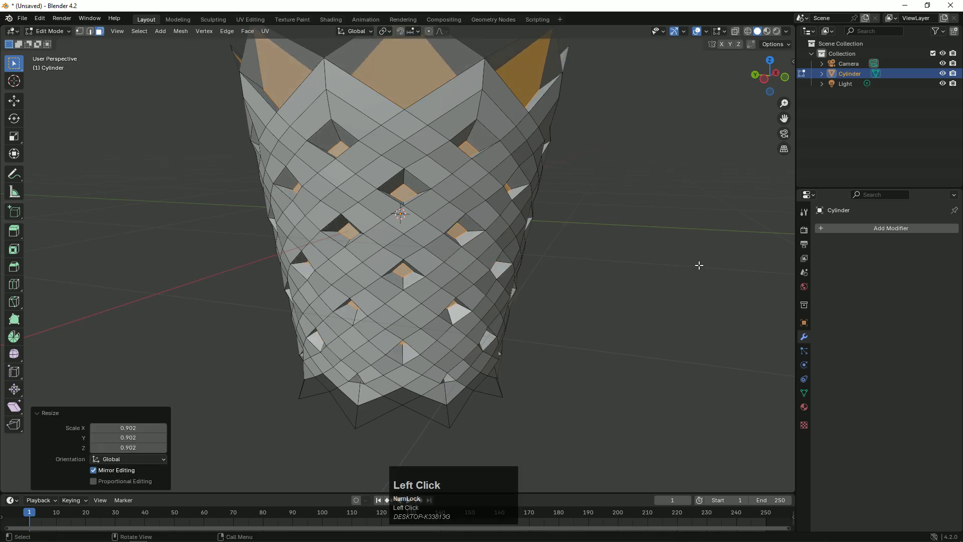
mouse_move(773, 75)
mouse_down()
mouse_move(768, 85)
mouse_move(770, 67)
mouse_move(776, 81)
mouse_up()
scroll(688, 243, down, 1)
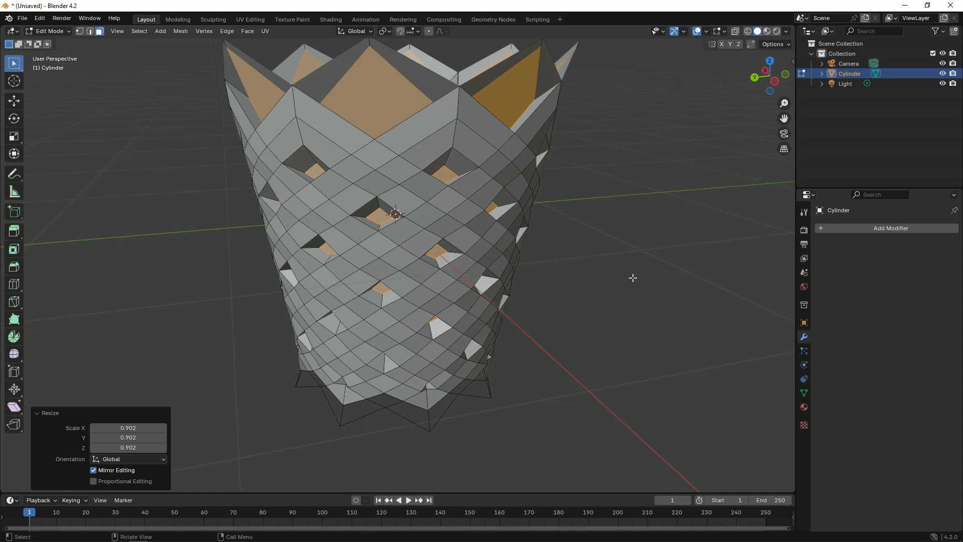
key(Delete)
click(473, 278)
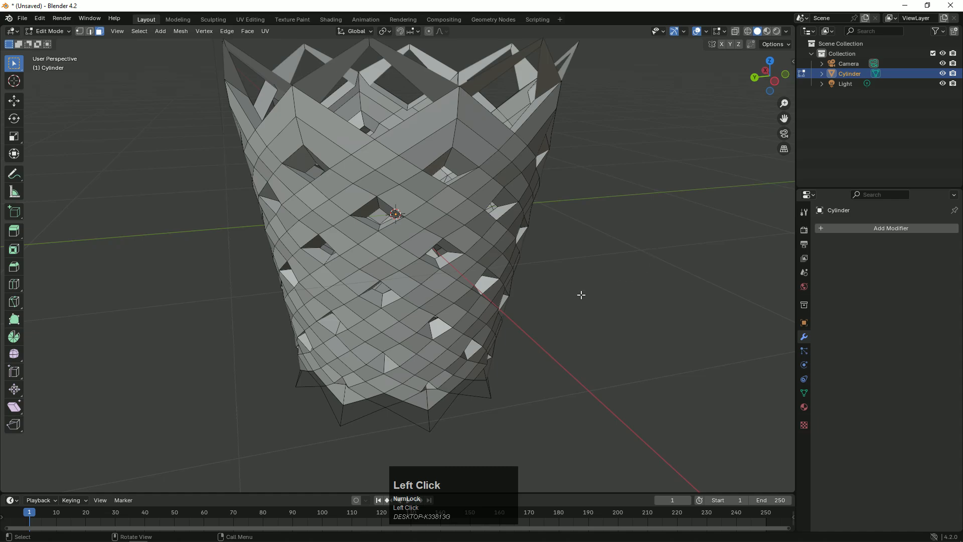
- Save the project over untitled.blend in the Downloads folder
key(ctrl+s)
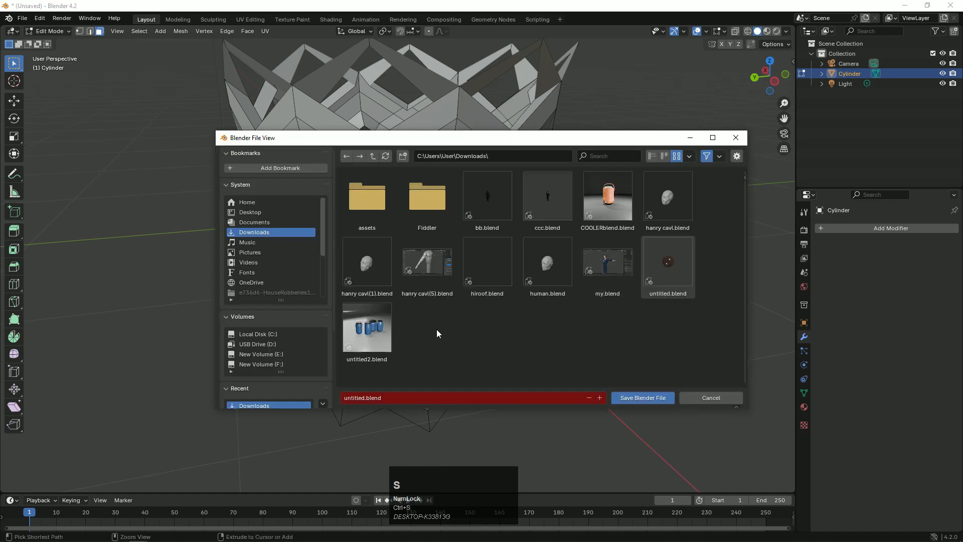
click(674, 288)
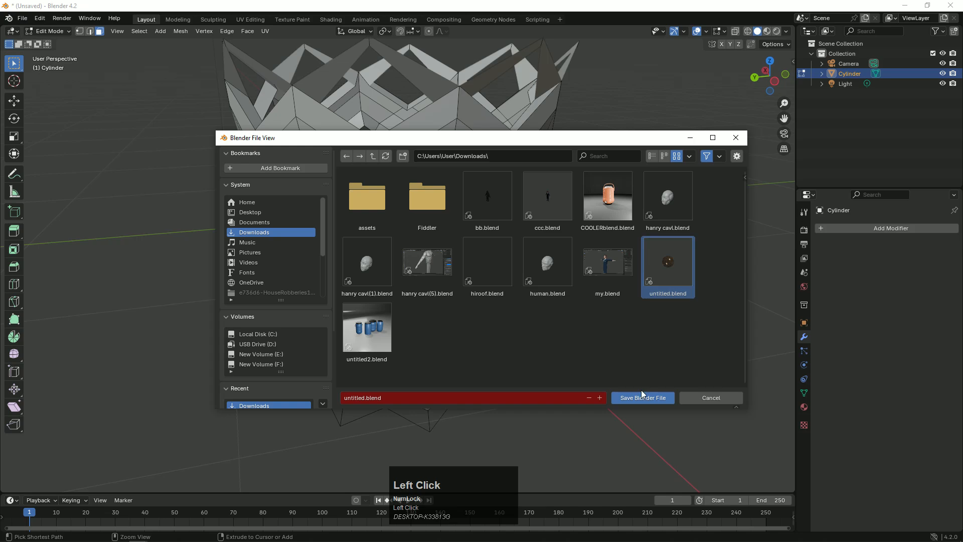
click(642, 397)
- Reveal the hidden rim and base faces, clear the selection, and return to object mode
scroll(568, 348, down, 2)
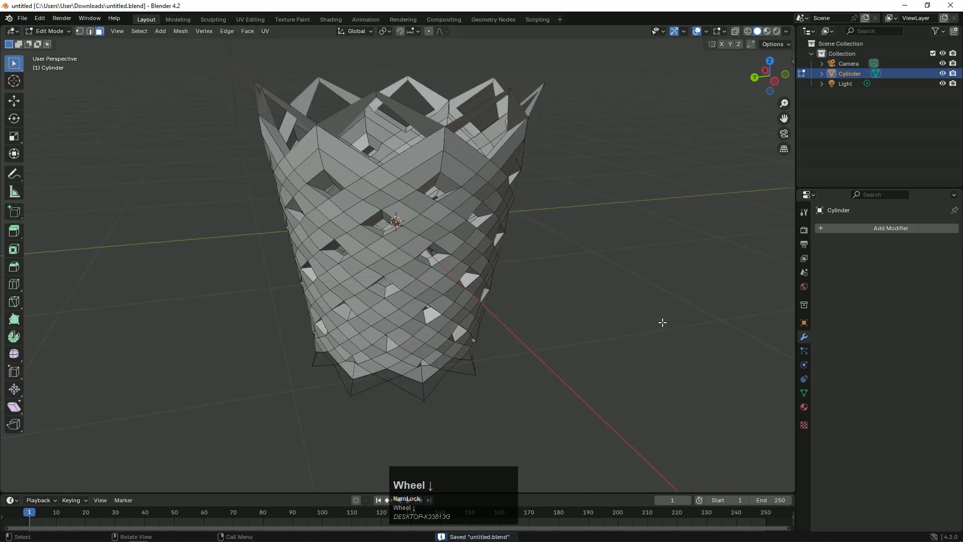
key(Tab)
key(Tab)
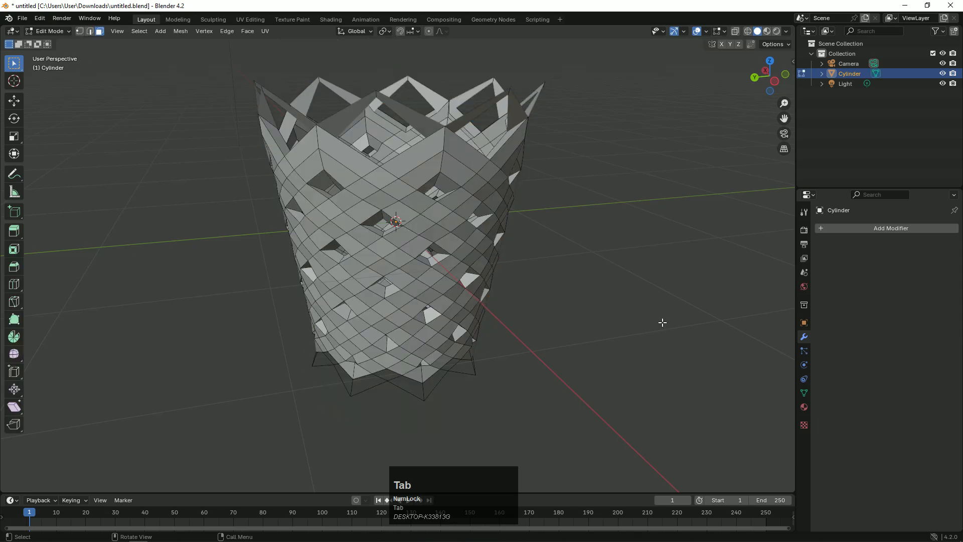
key(alt+h)
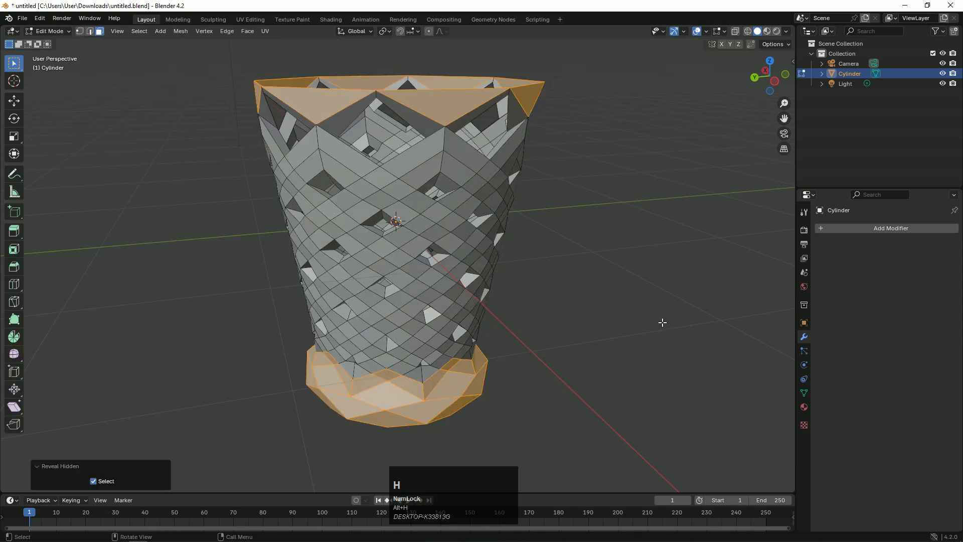
click(653, 232)
key(Tab)
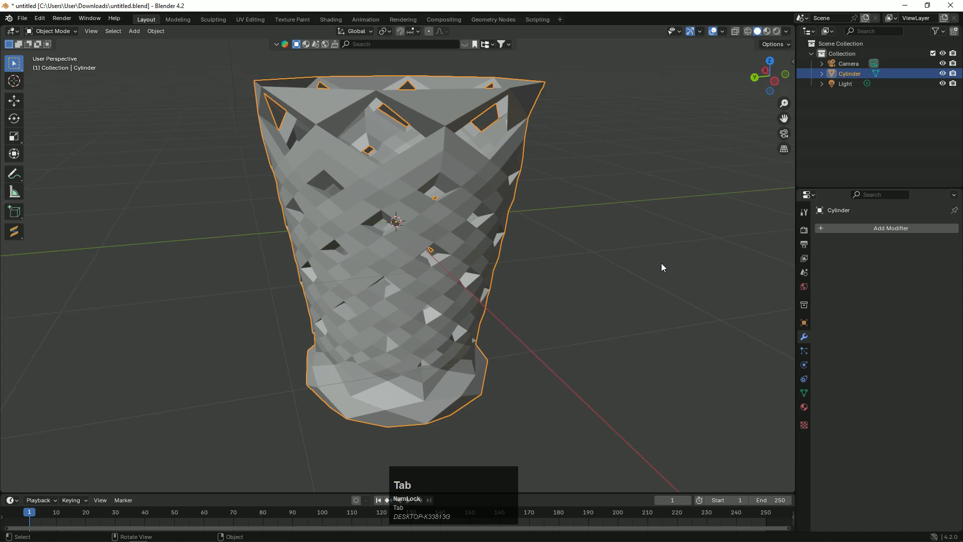
- In edit mode with vertex selection, select the edge loop running around the container's top rim
scroll(661, 260, down, 3)
drag(779, 80, 623, 143)
scroll(623, 145, up, 3)
key(Tab)
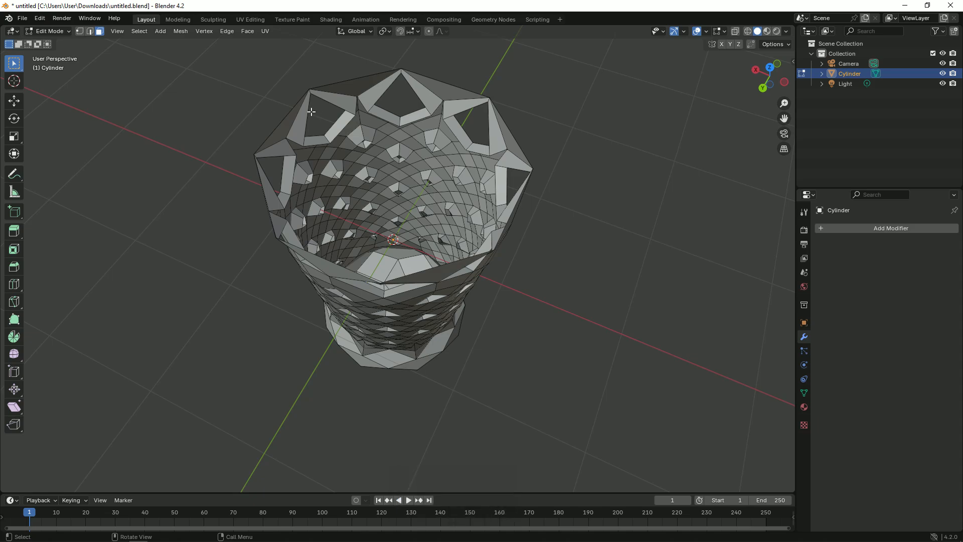
click(79, 32)
click(309, 91)
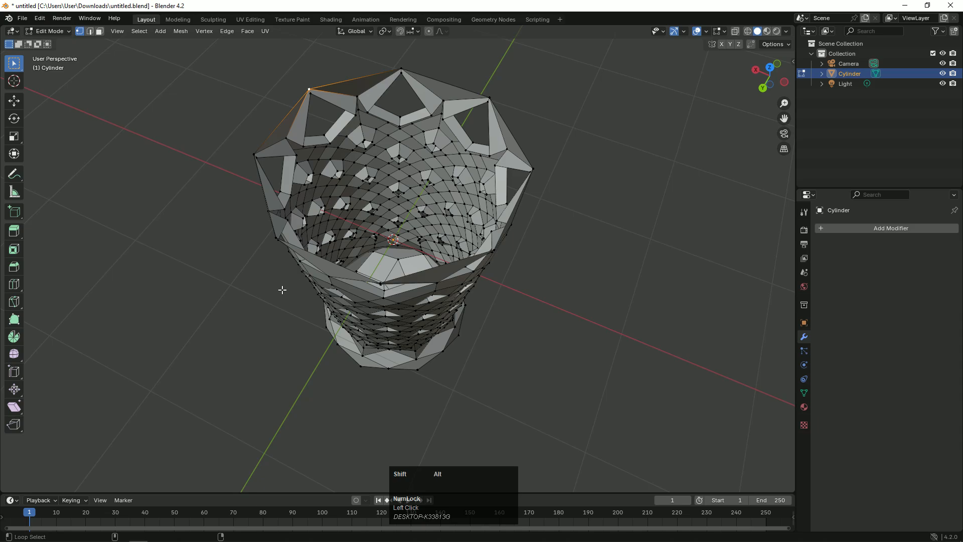
alt+shift+click(276, 240)
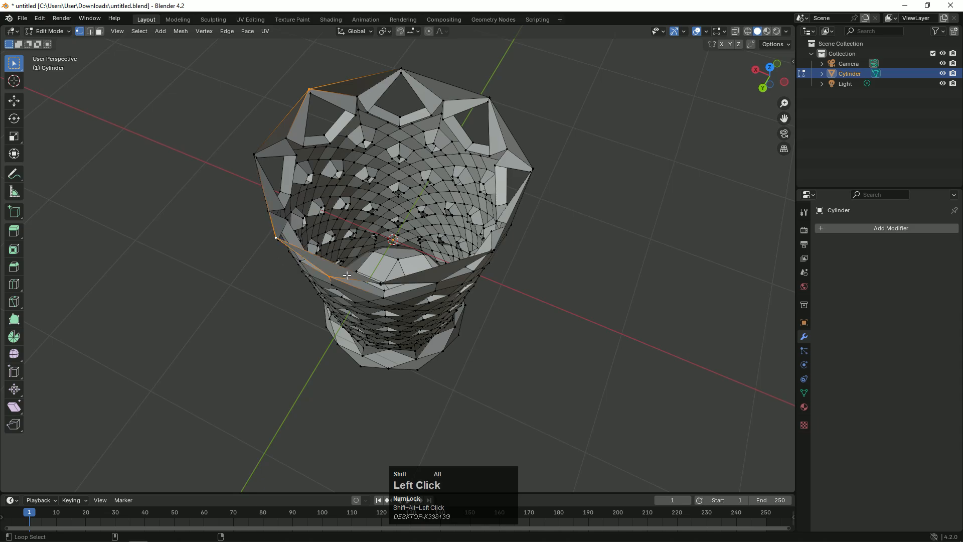
alt+shift+click(378, 282)
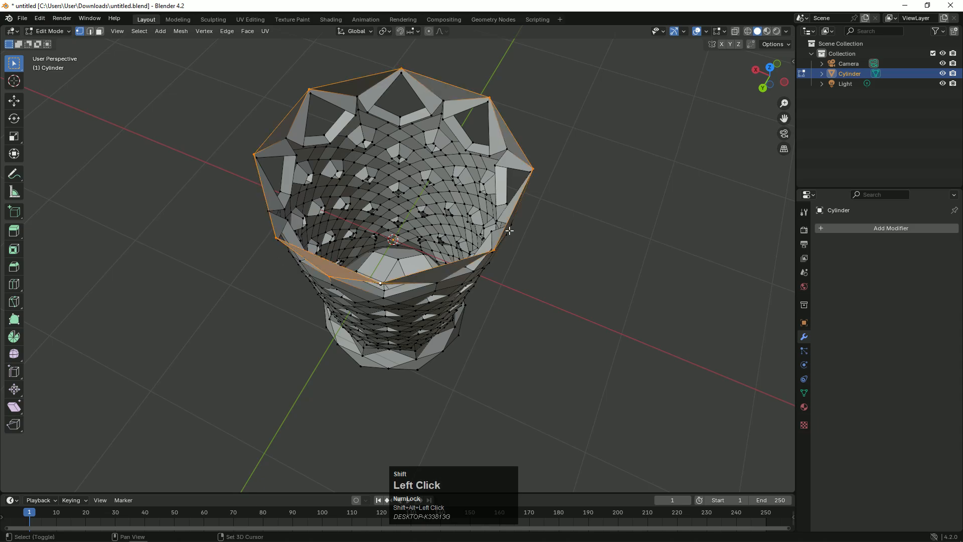
- Remove the stray vertex just below the rim from the selected top rim loop
drag(748, 75, 631, 188)
scroll(631, 189, up, 1)
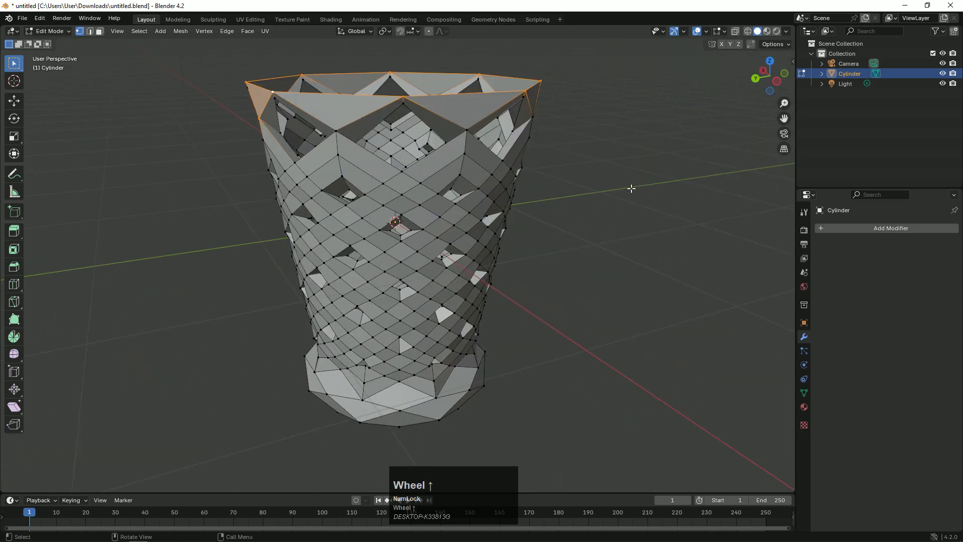
drag(753, 69, 461, 136)
shift+click(411, 134)
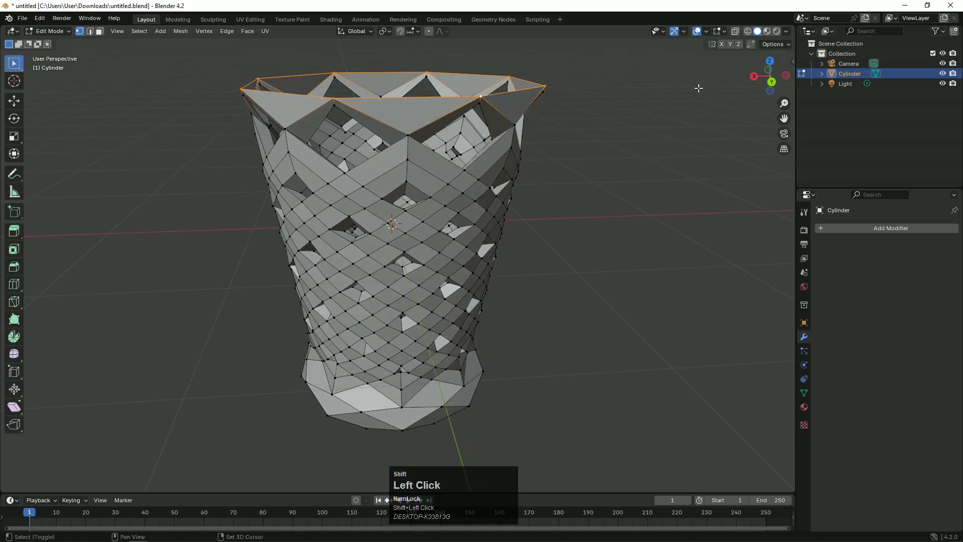
drag(765, 77, 777, 73)
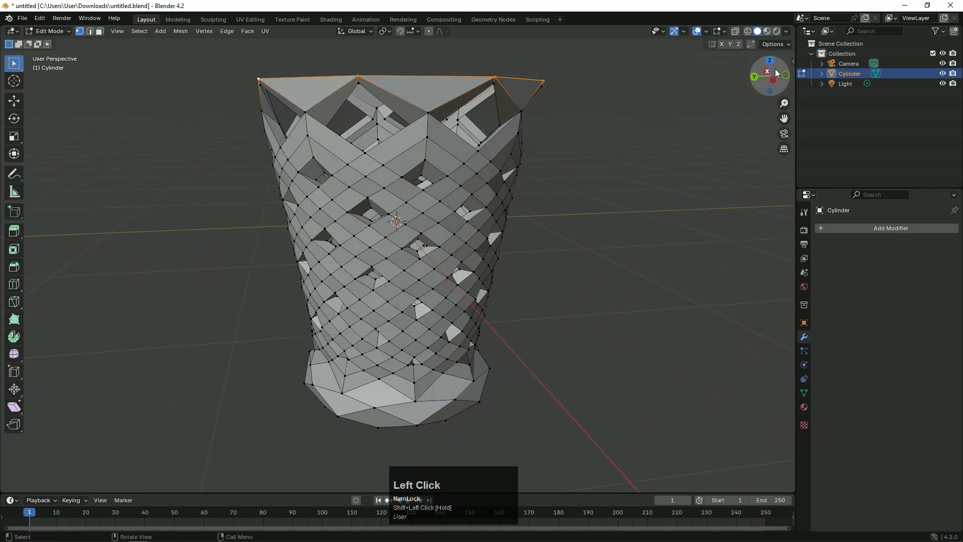
- From the front view, extrude the selected top rim loop and scale it outward to about 1.149
click(786, 75)
drag(785, 118, 599, 239)
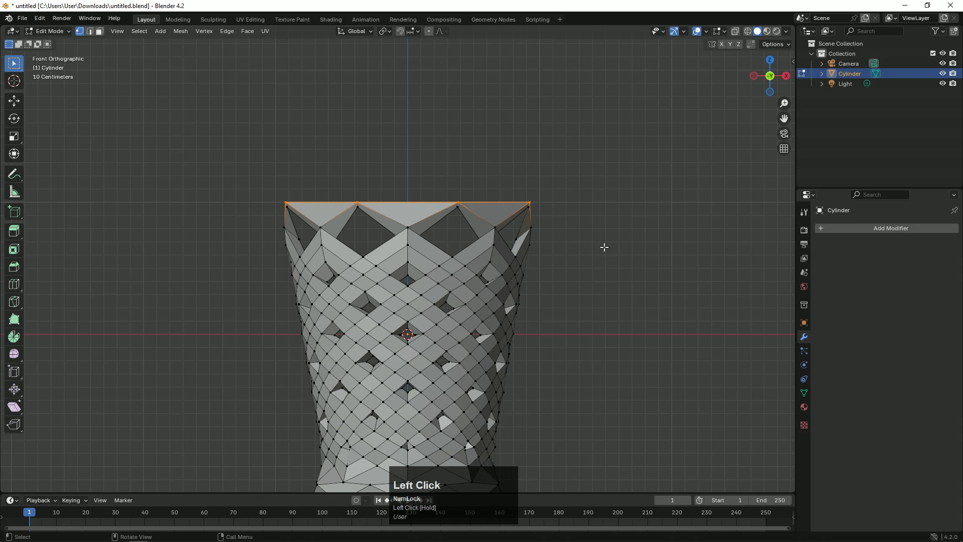
key(e)
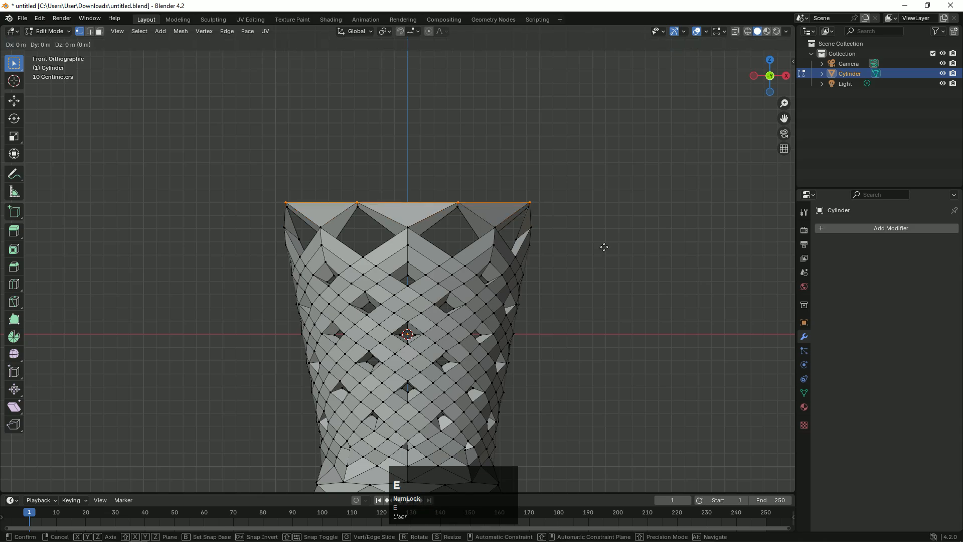
key(s)
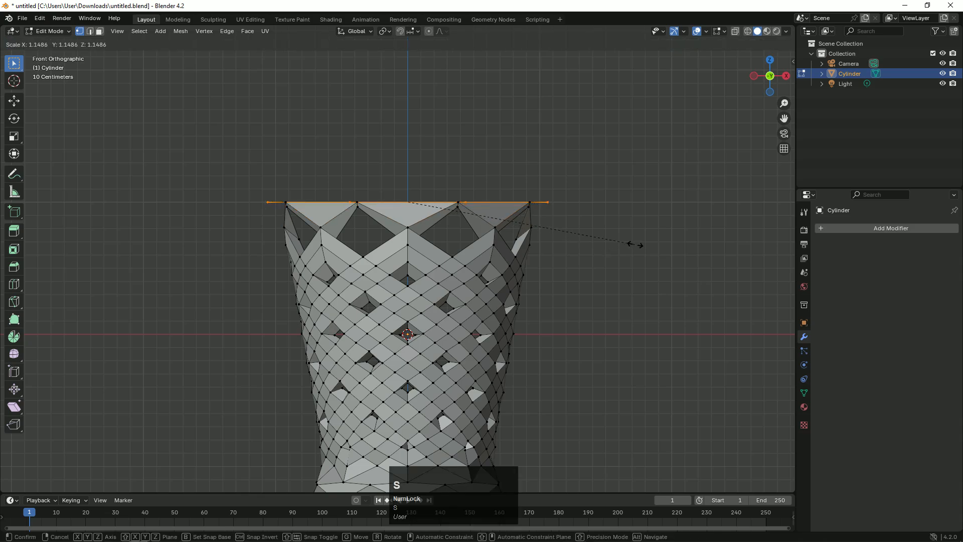
click(633, 246)
- Extrude the rim loop about 0.08 m up along Z, and flare it outward by scaling to about 1.104
key(e)
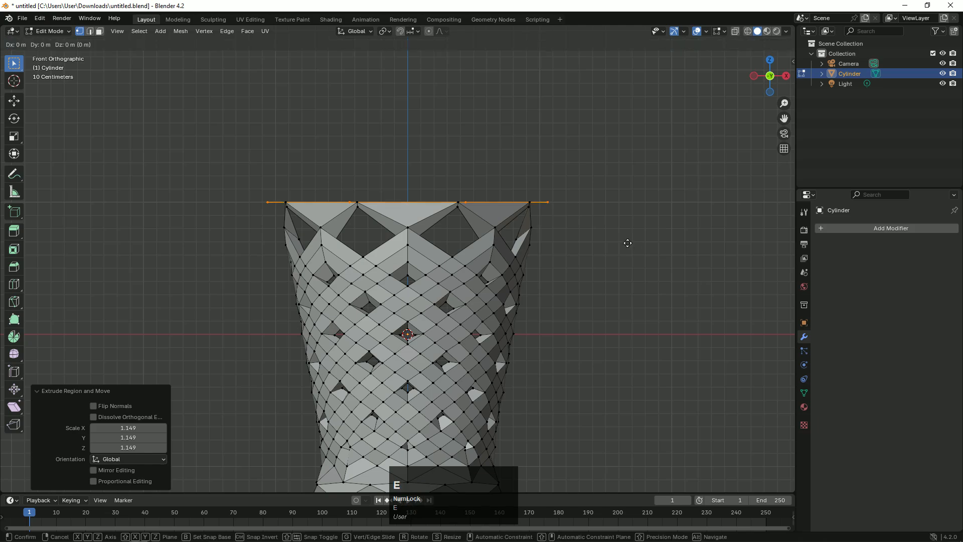
key(z)
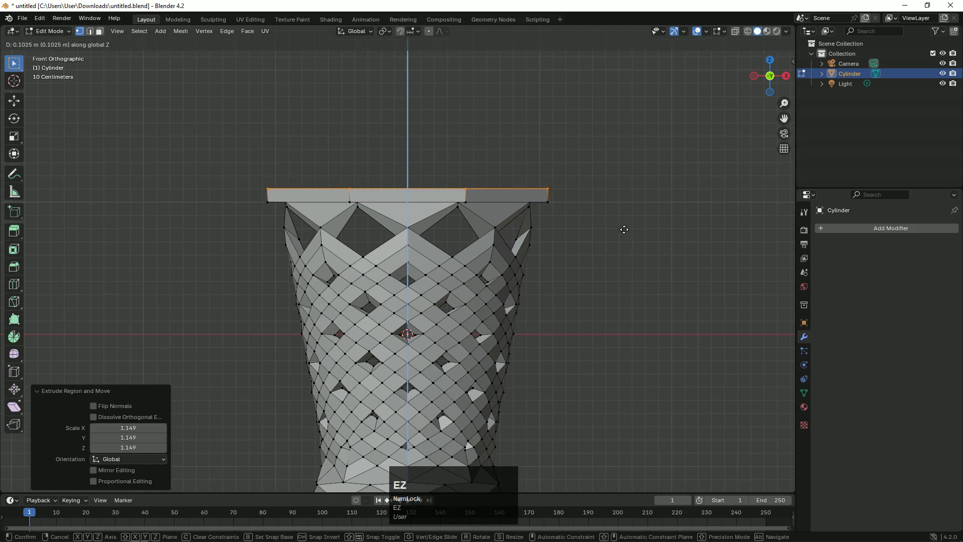
click(625, 233)
key(s)
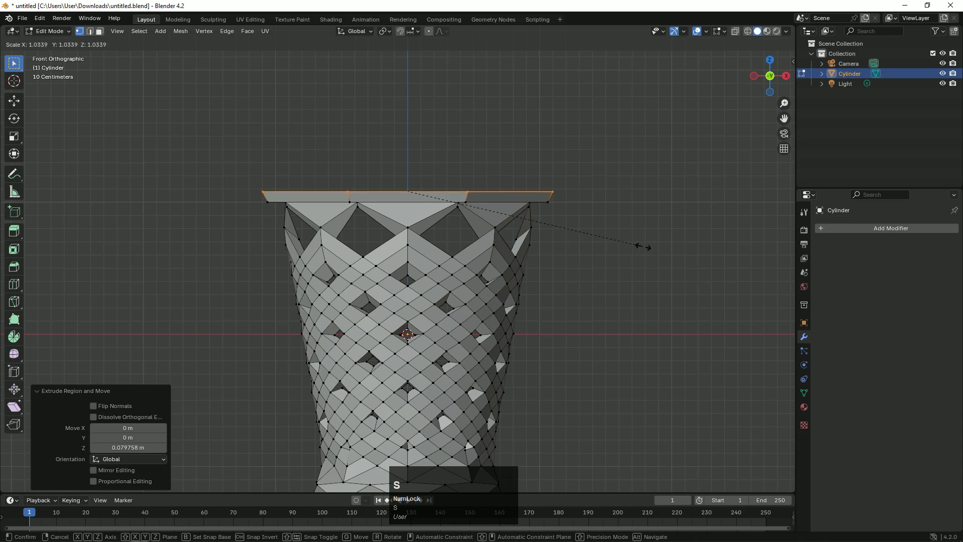
click(660, 248)
- Extrude the flared rim loop straight up along Z by about 0.2 m to form the outer band
drag(771, 76, 646, 172)
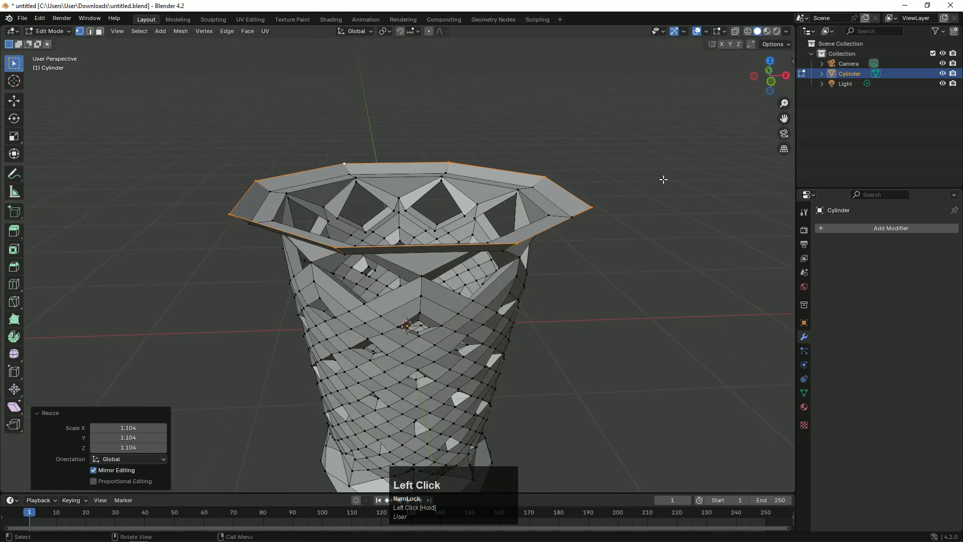
key(KP_1)
key(e)
key(z)
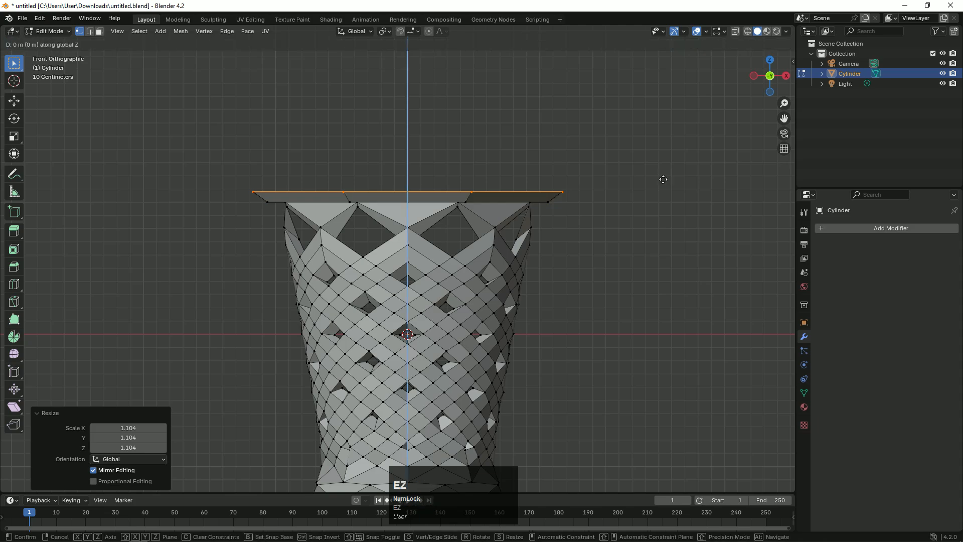
click(663, 151)
- Extrude the band's upper edge loop inward at a scale of about 0.802 to form the rim's flat top
drag(782, 78, 759, 76)
key(e)
key(s)
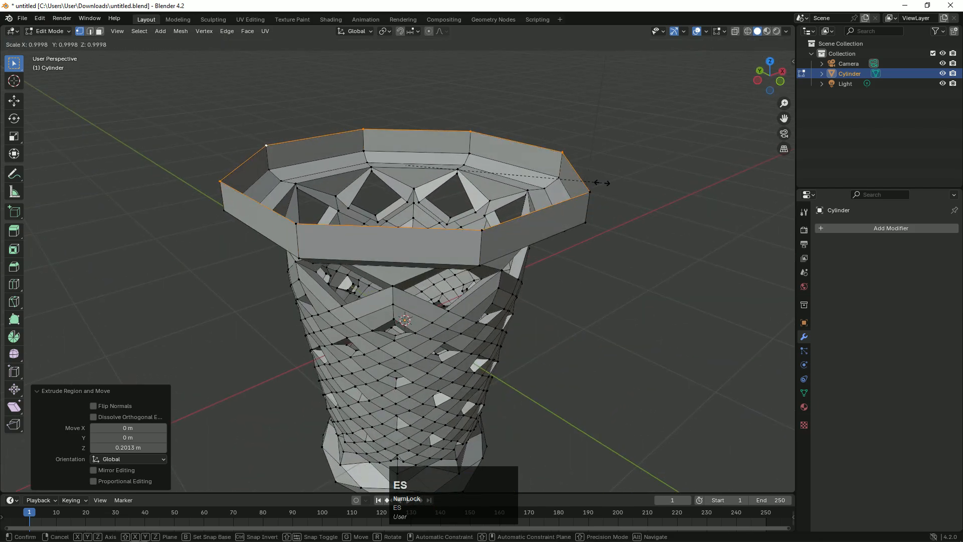
click(564, 178)
- Extrude the inner rim loop about 0.24 m down along Z, and extrude it inward at a scale of about 0.84
key(e)
key(z)
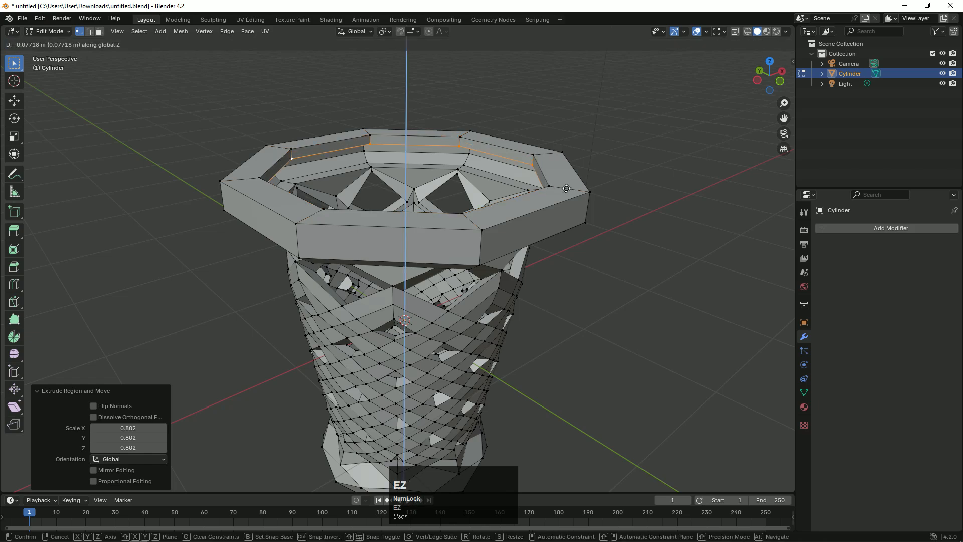
click(571, 209)
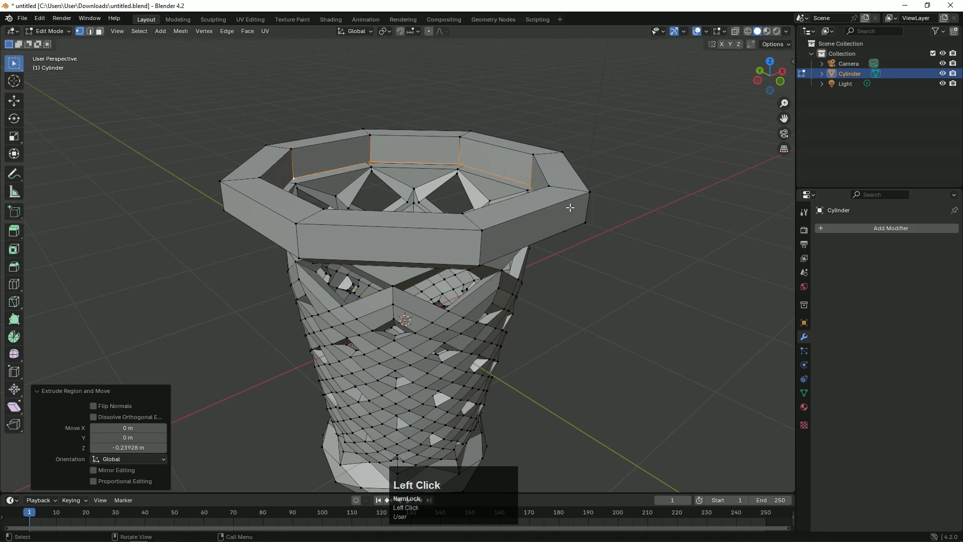
key(e)
key(s)
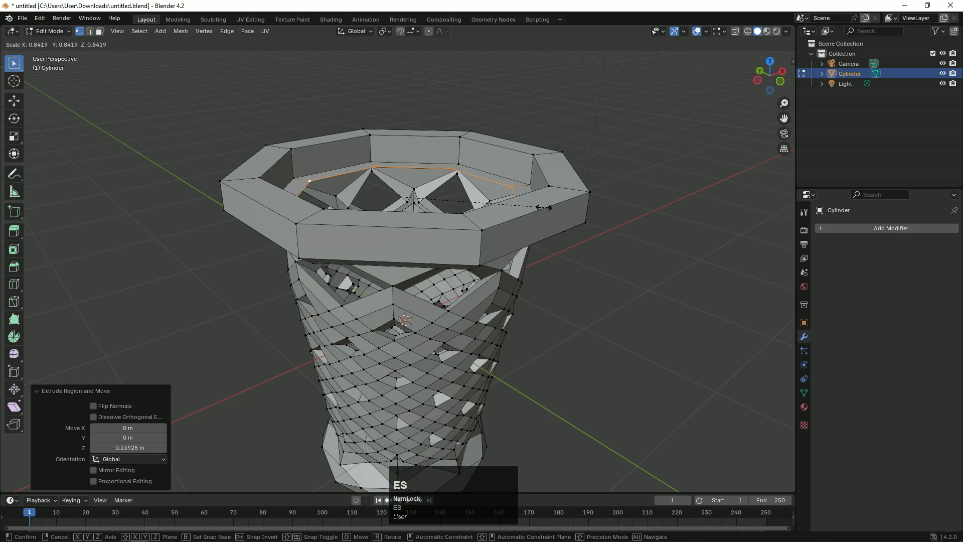
click(547, 207)
- Return to object mode, check the container from below and the side, and save the project
key(Tab)
scroll(685, 165, down, 3)
drag(771, 86, 691, 246)
key(Tab)
key(Tab)
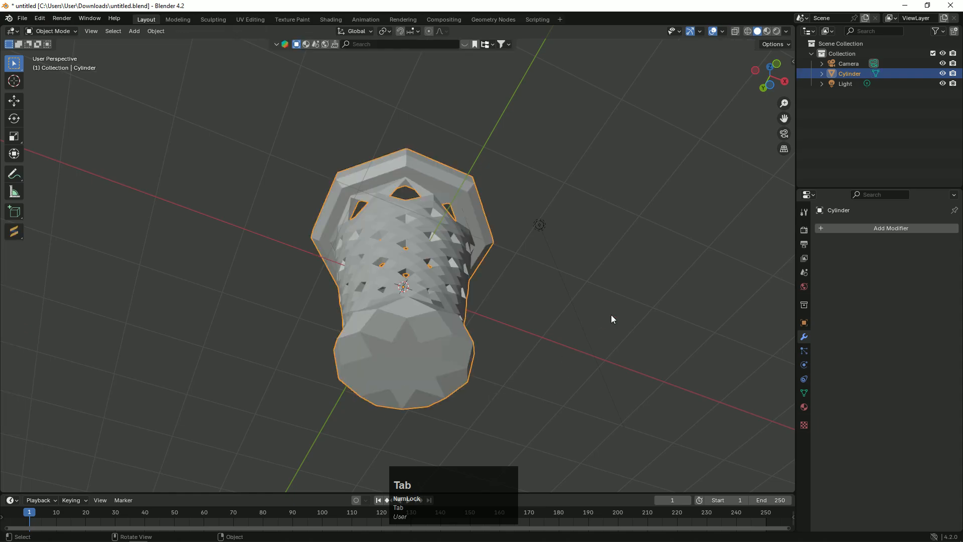
drag(752, 97, 530, 270)
key(ctrl+s)
- Apply smooth shading to the container
scroll(494, 295, up, 1)
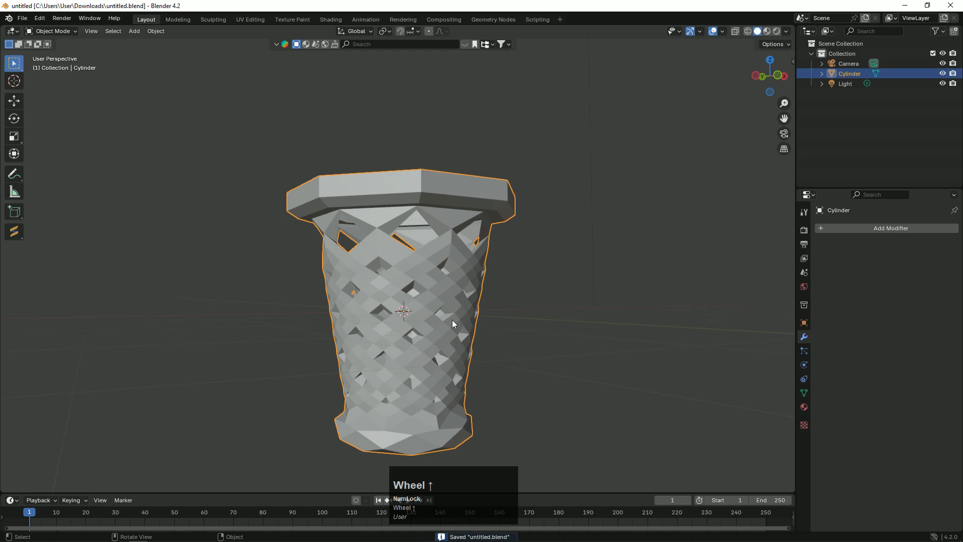
right_click(444, 275)
click(443, 274)
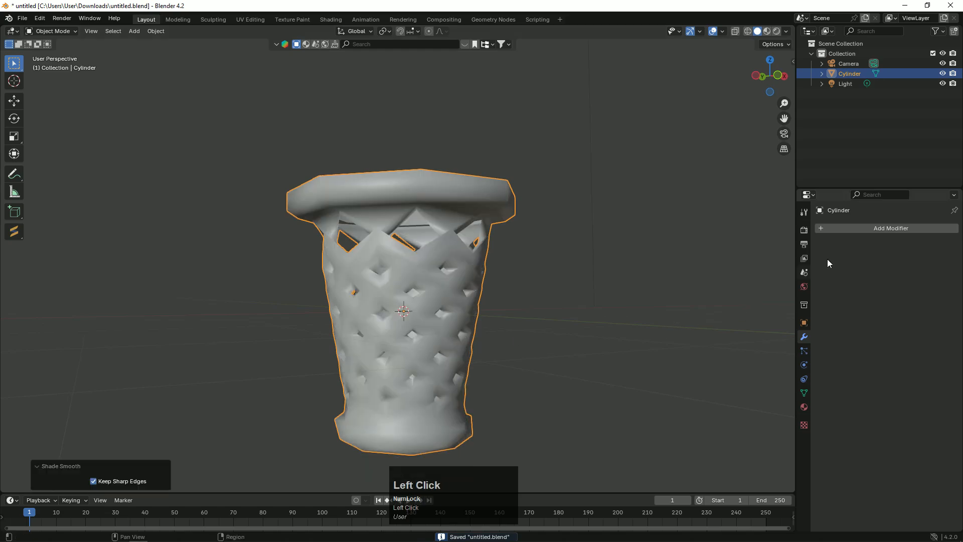
- Add a Subdivision Surface modifier to the container with viewport levels set to 3
click(855, 229)
key(space)
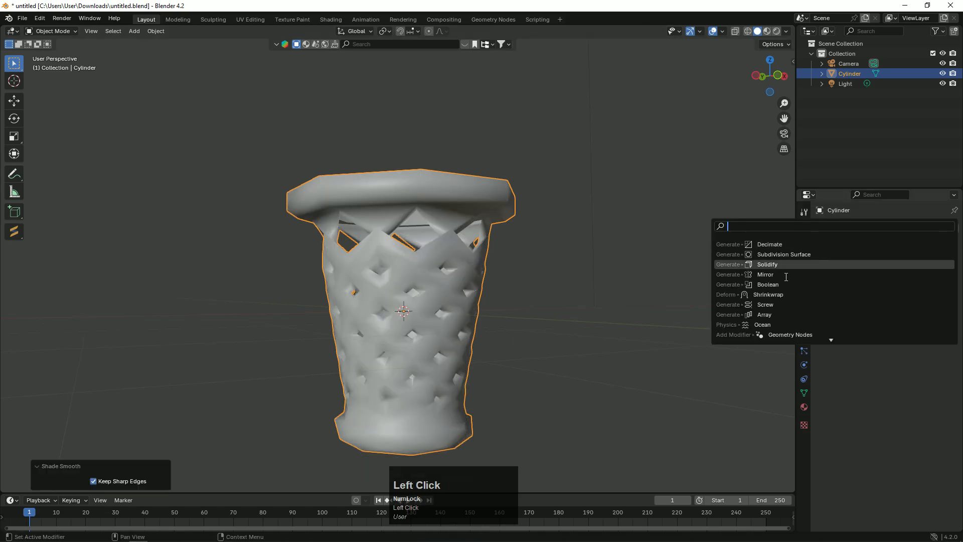
click(789, 256)
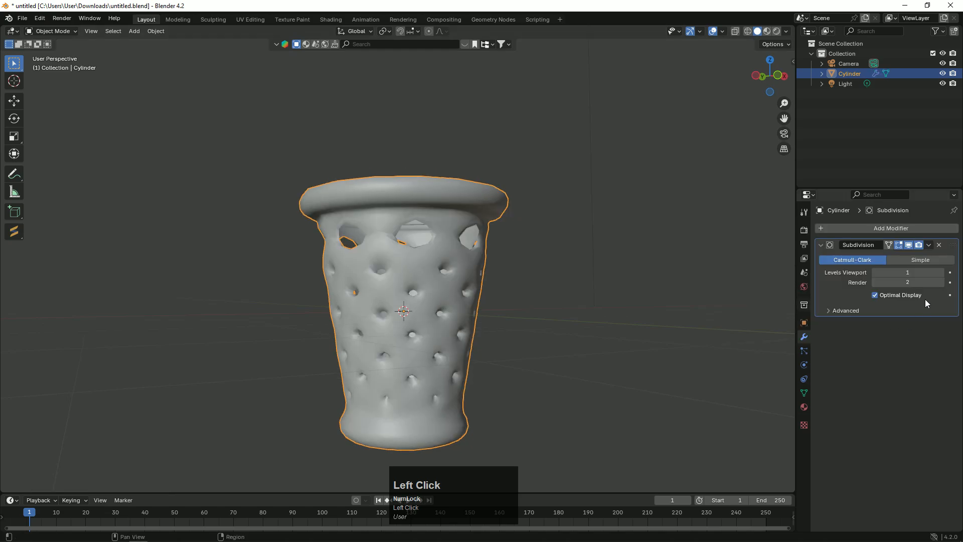
click(943, 273)
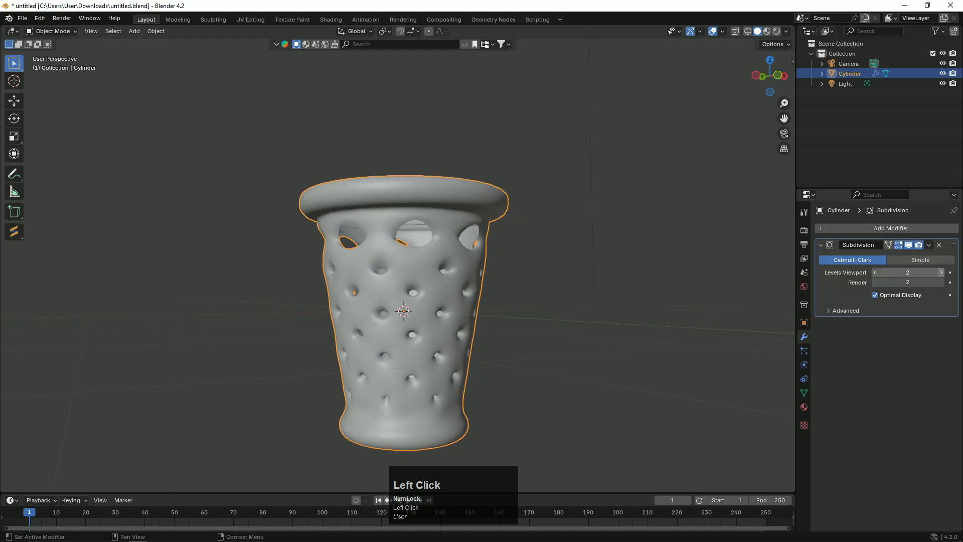
click(942, 273)
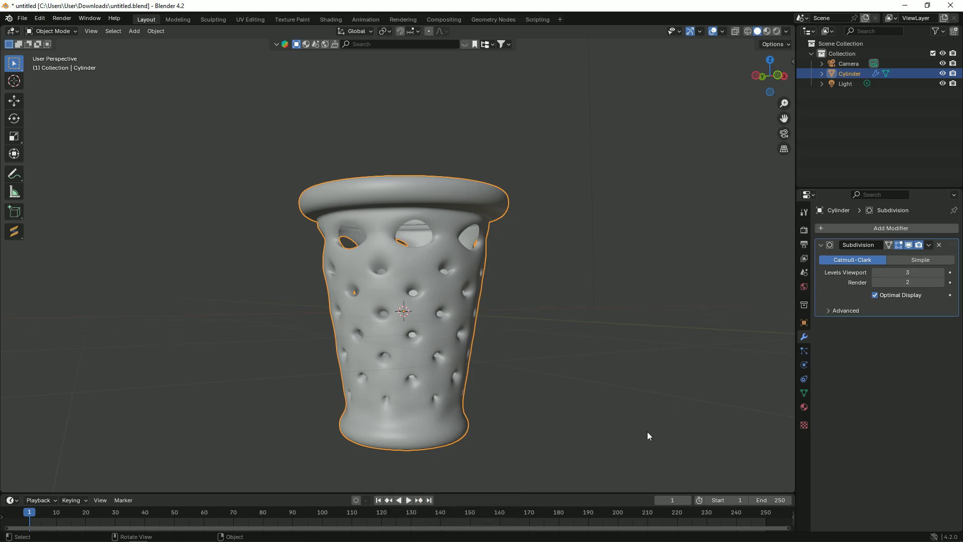
- In edit mode, add a loop cut around the rim's outer band, slid to its lower edge with a factor of about 0.967
drag(756, 89, 761, 97)
key(Tab)
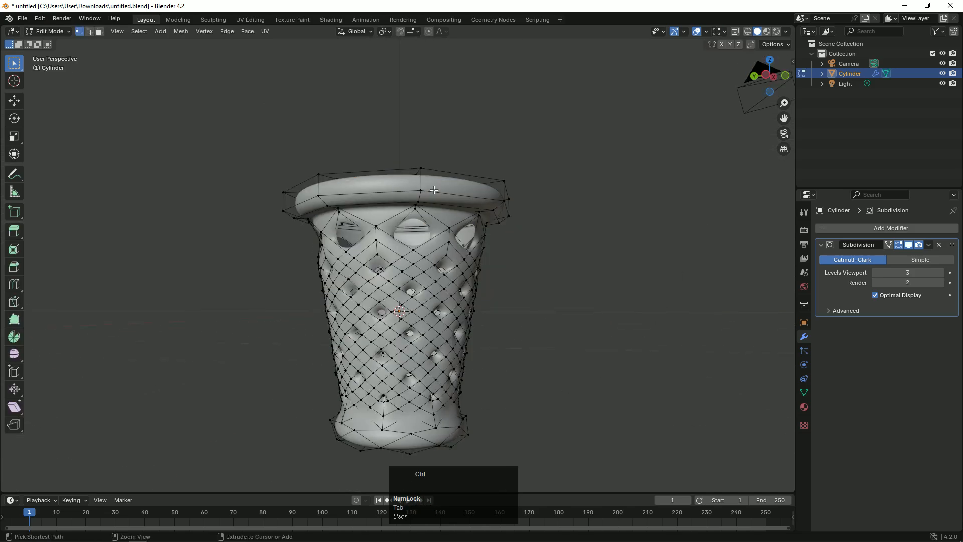
key(ctrl+r)
click(419, 182)
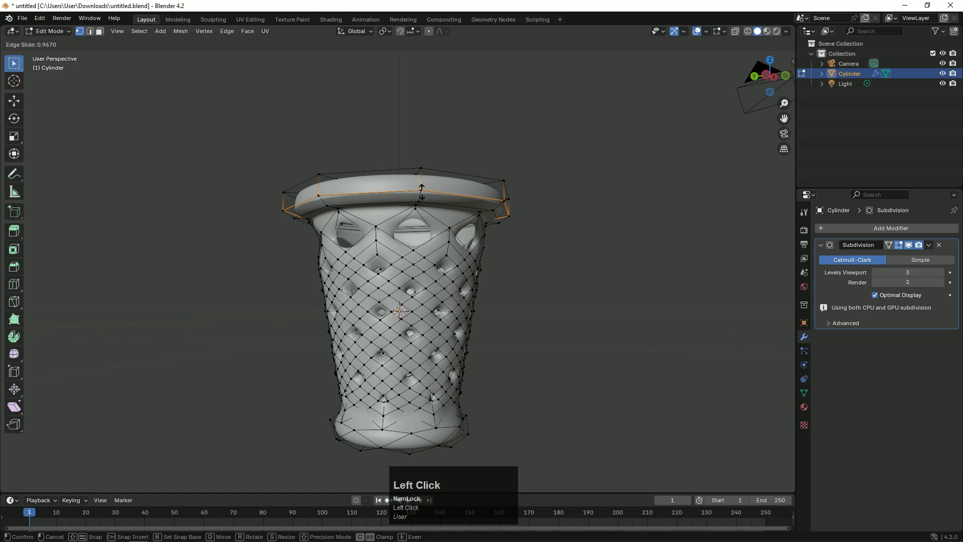
click(419, 191)
- Add a loop cut on the inner side of the rim with the edge slide at 1.0
drag(772, 89, 803, 124)
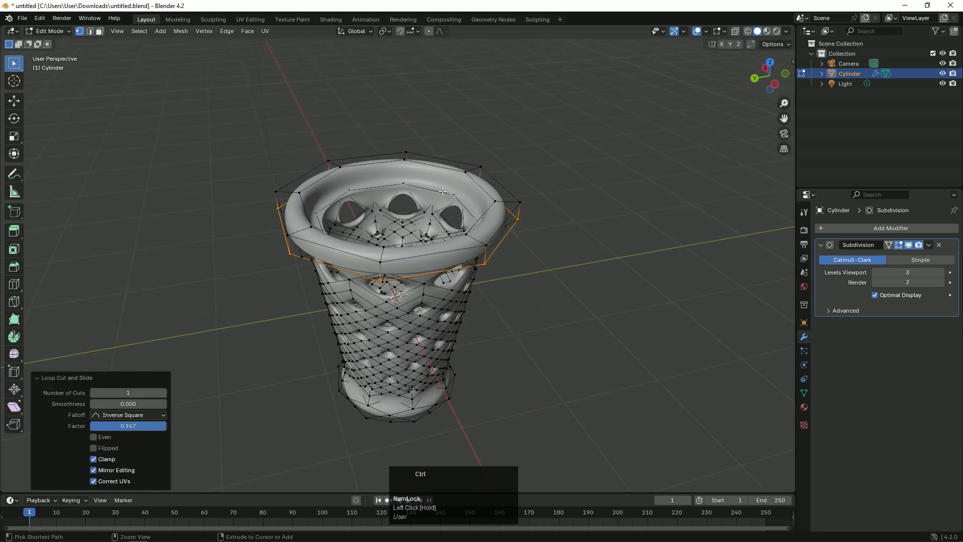
key(ctrl+r)
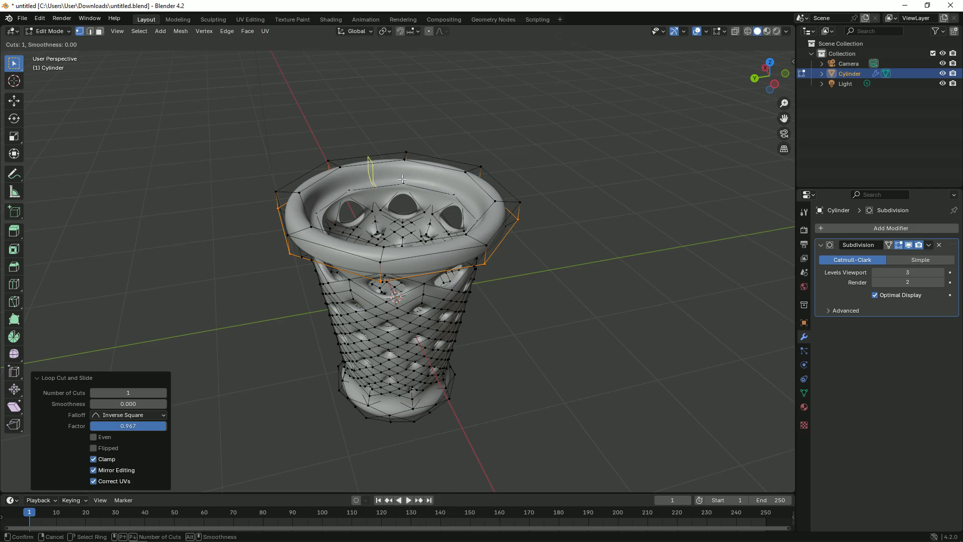
click(335, 189)
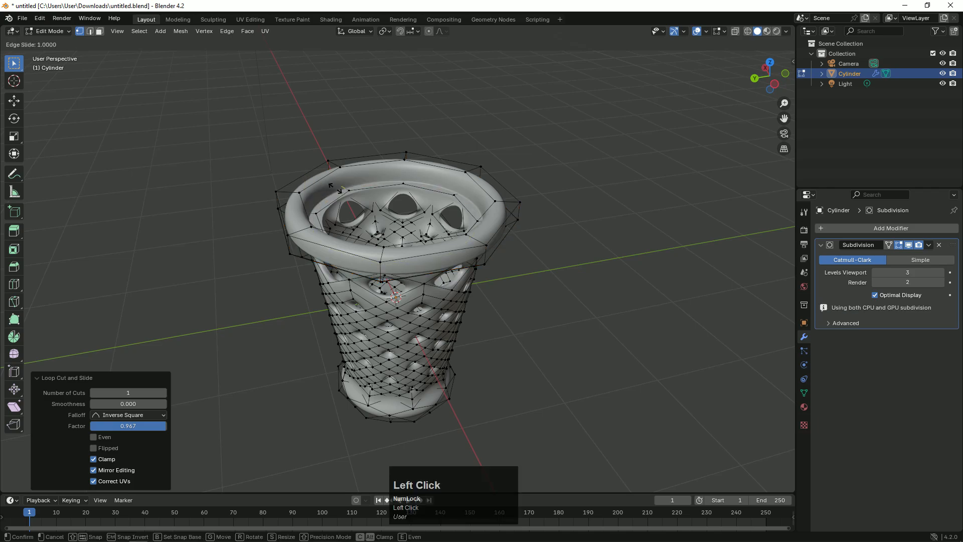
click(331, 188)
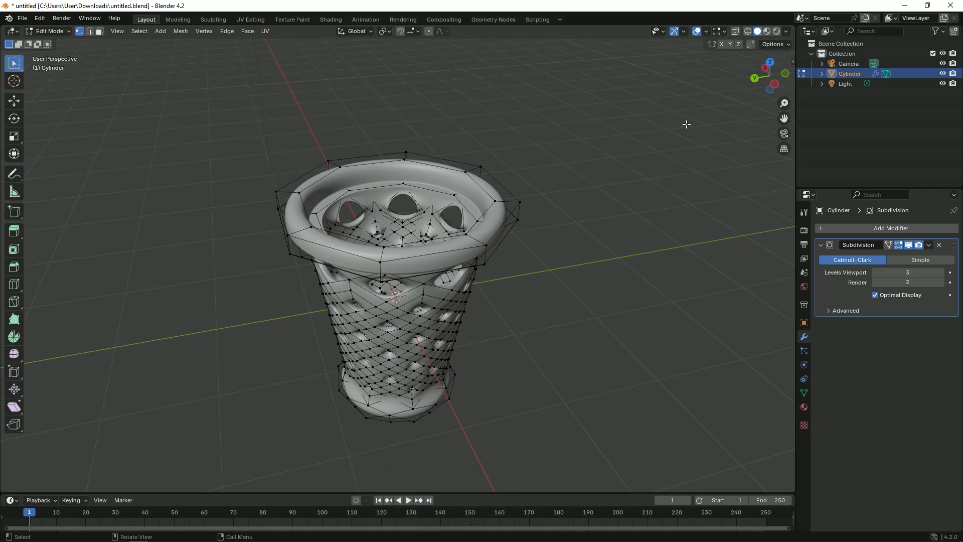
- Add two loop cuts across the flared base, slid with factors of about 0.123 and -0.101
drag(769, 75, 765, 45)
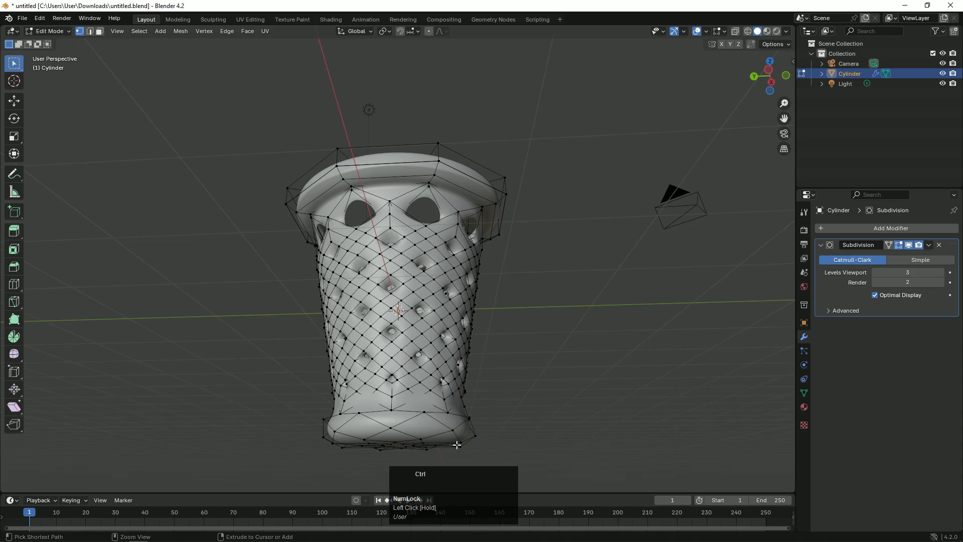
key(ctrl+r)
click(440, 425)
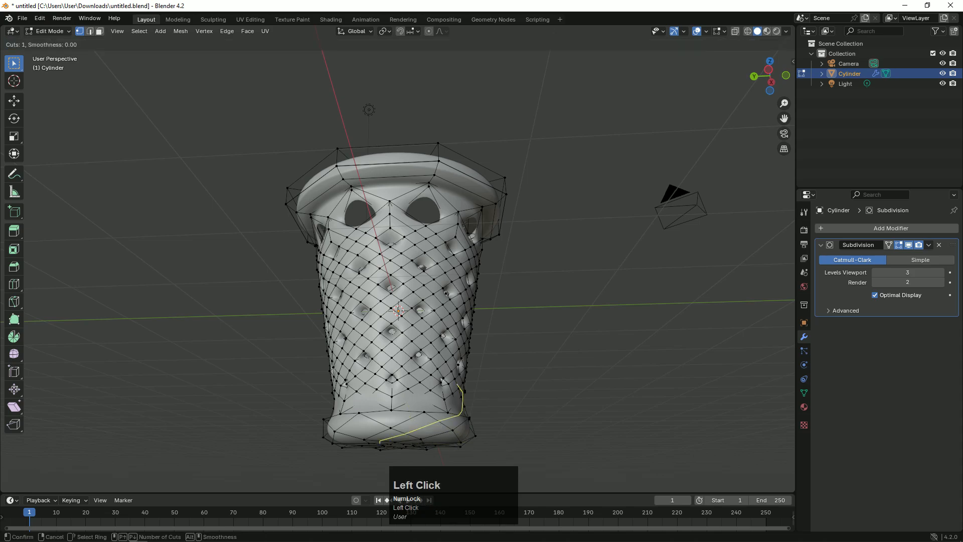
click(436, 431)
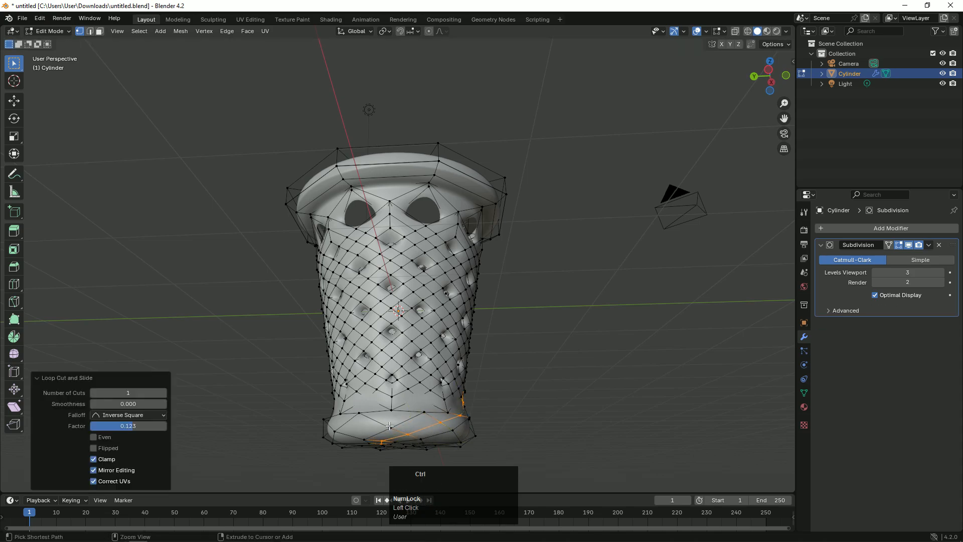
key(ctrl+r)
click(442, 424)
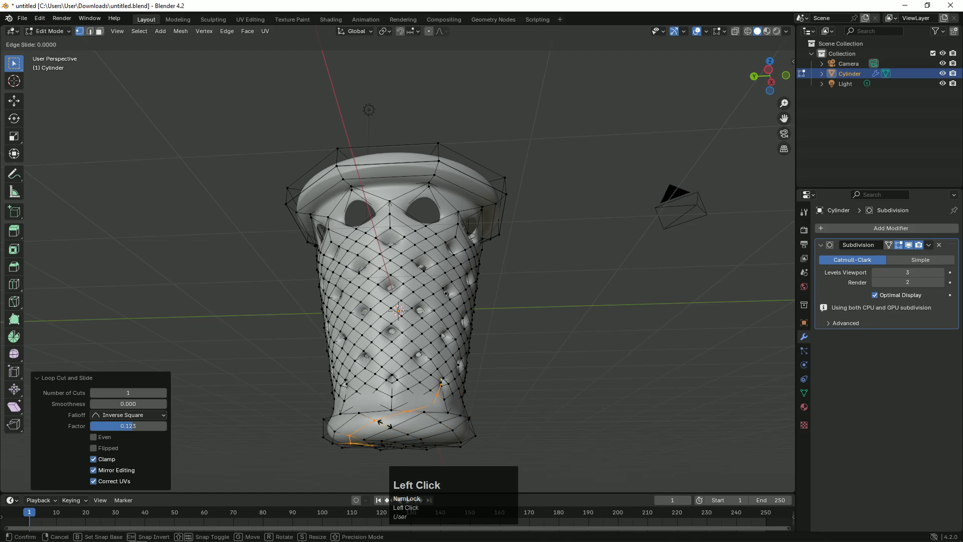
click(448, 435)
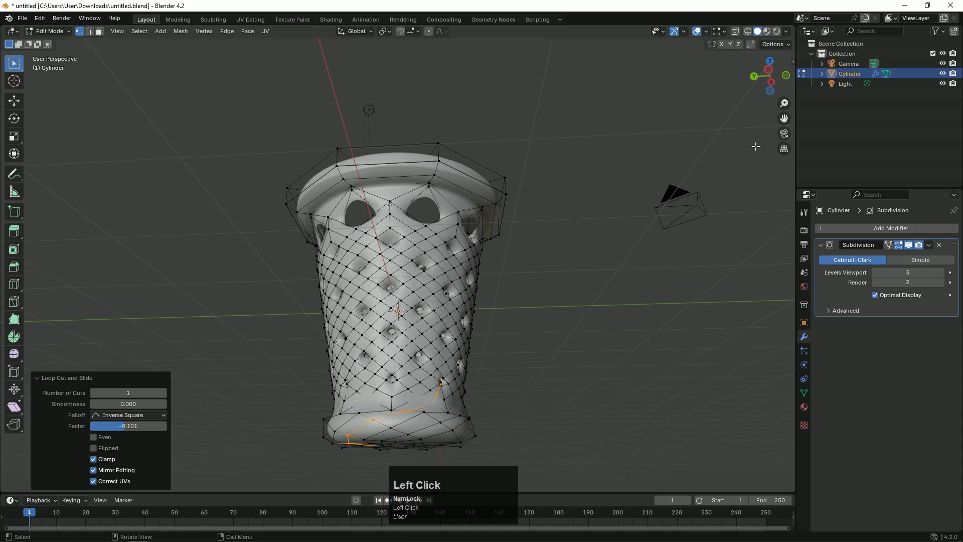
- Return to object mode and inspect the smoothed container from above and from the side
drag(768, 79, 586, 273)
key(Tab)
scroll(603, 287, down, 3)
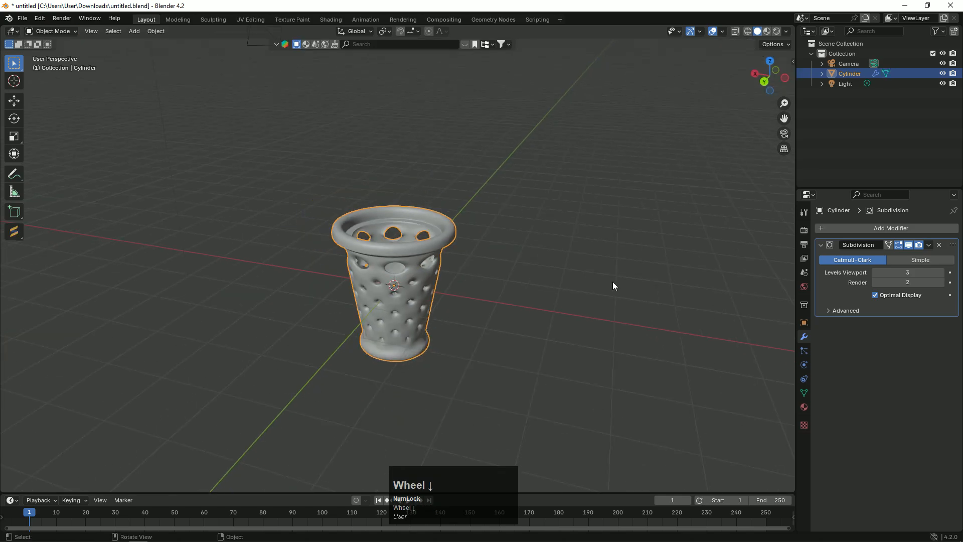
drag(769, 76, 495, 189)
scroll(485, 193, up, 4)
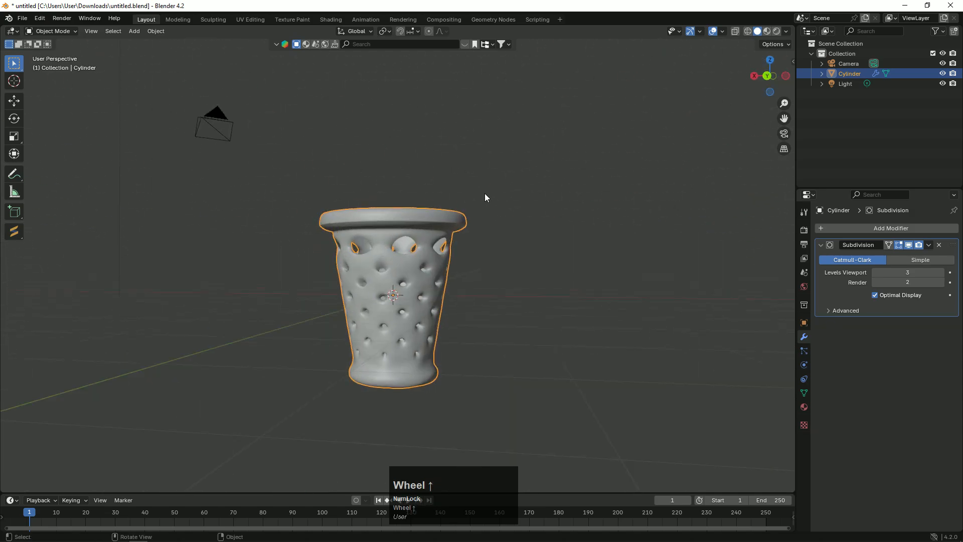
- Try adding another loop cut in edit mode where the lattice wall meets the flared base, and undo it
key(Tab)
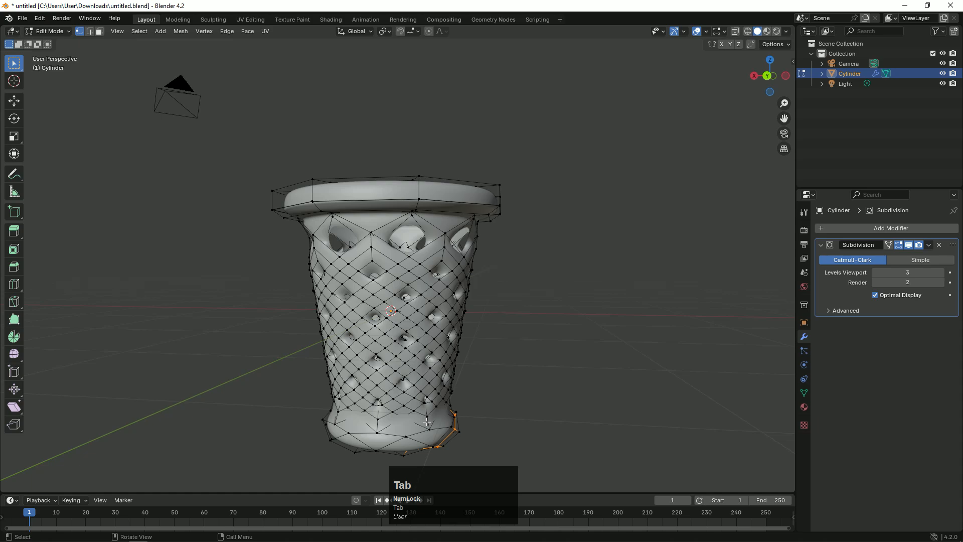
key(ctrl+r)
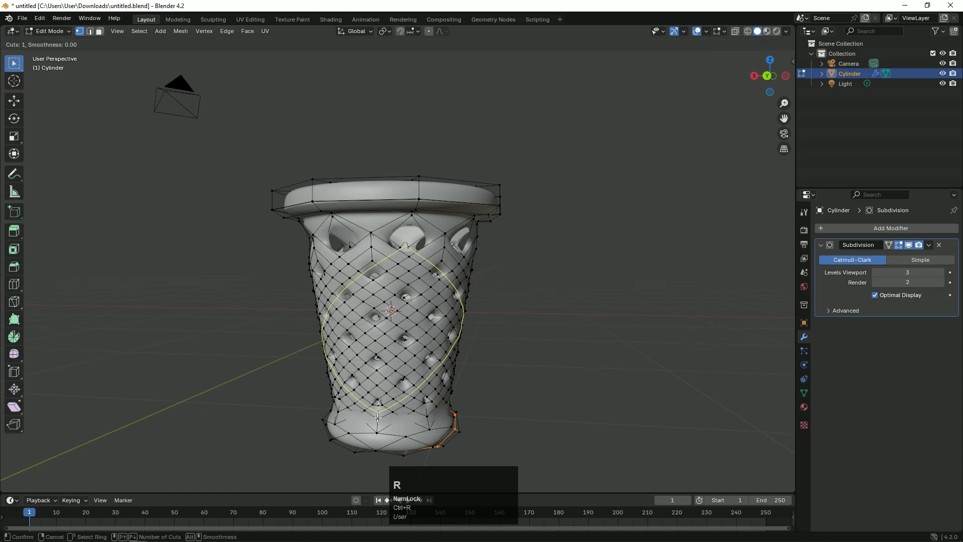
click(347, 423)
click(363, 423)
click(599, 419)
key(Tab)
key(ctrl+z)
key(ctrl+z)
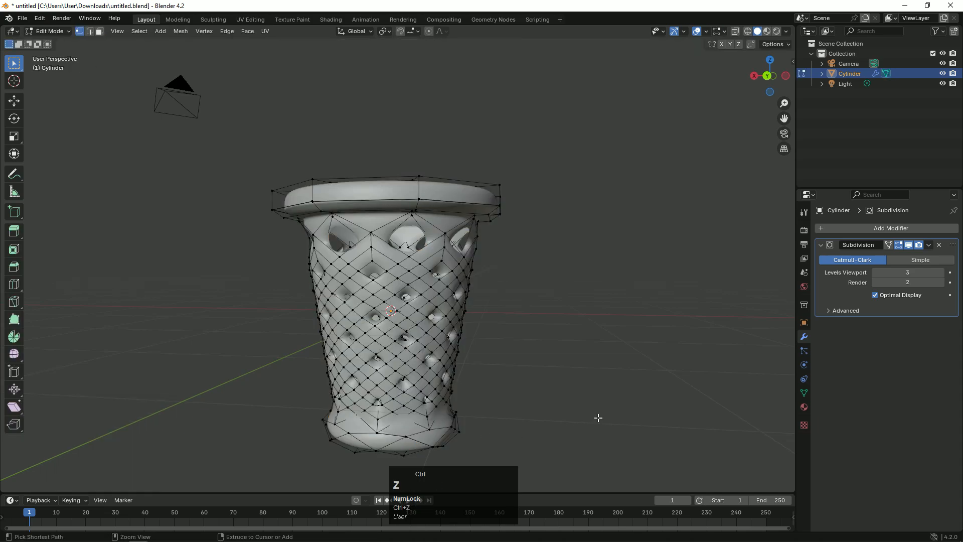
- Undo back to object mode and deselect the container
key(ctrl+z)
key(ctrl+z)
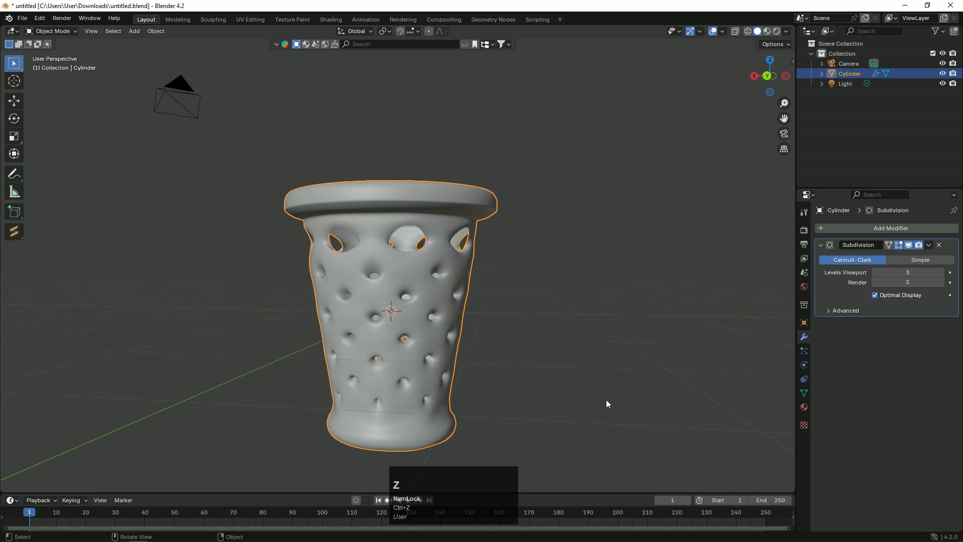
click(607, 399)
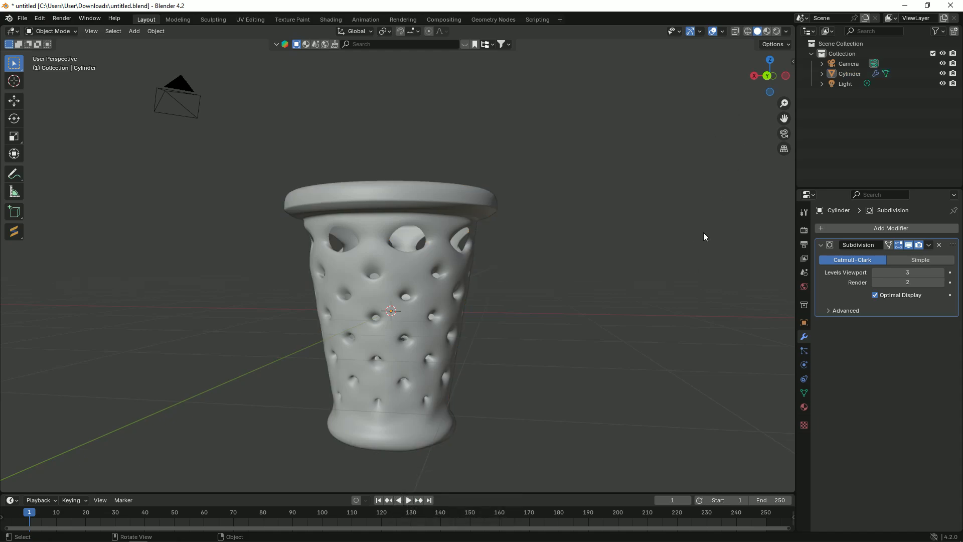
- Check the container's normals with the Face Orientation overlay, turn the overlay off again, and save the file
key(ctrl)
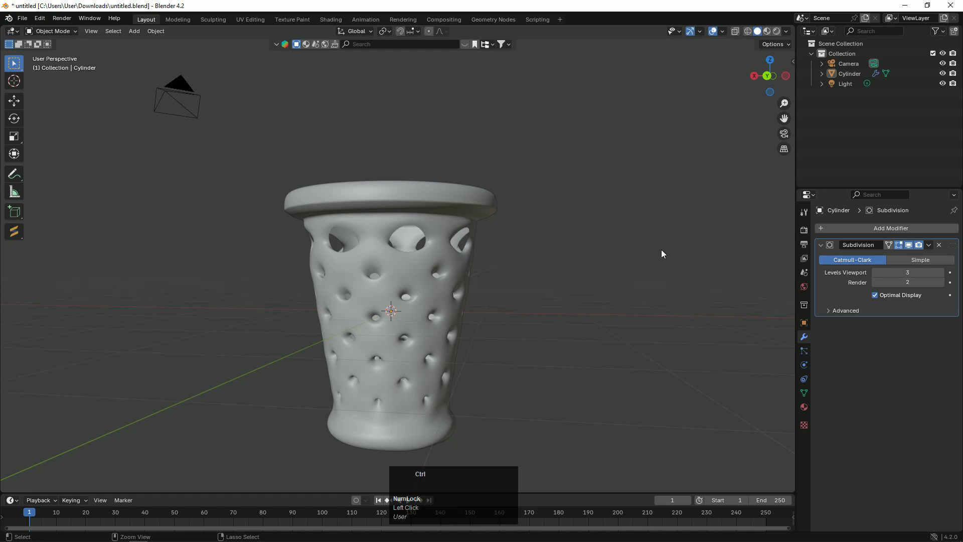
key(a)
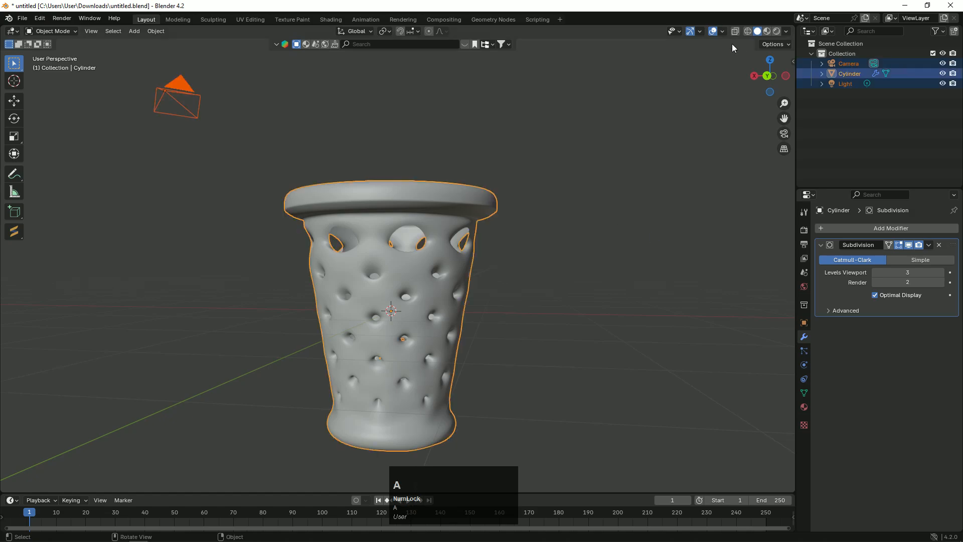
click(722, 32)
click(686, 214)
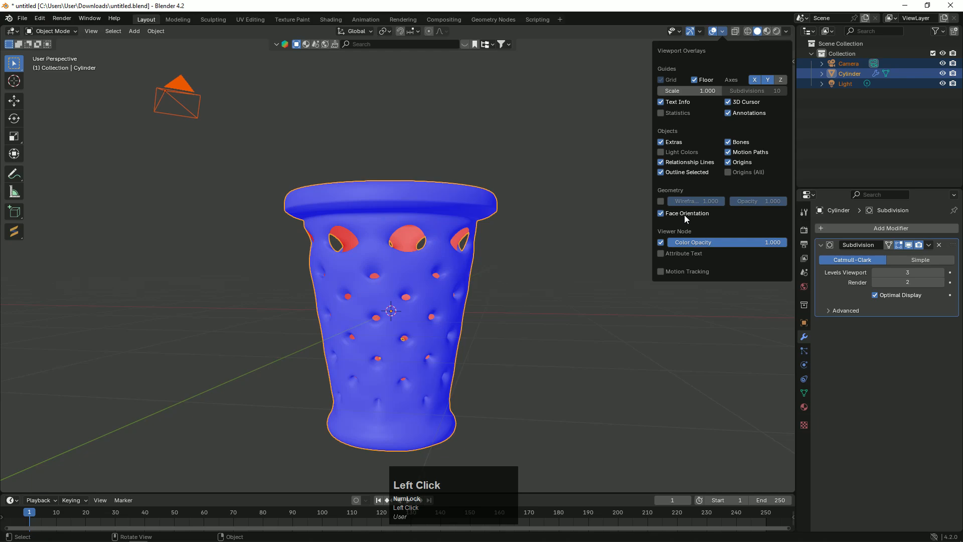
click(617, 251)
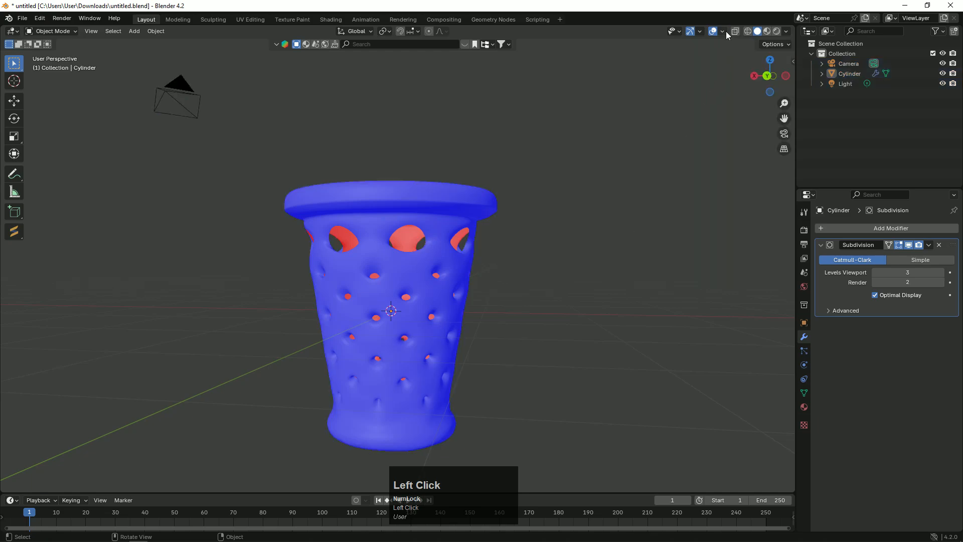
click(723, 32)
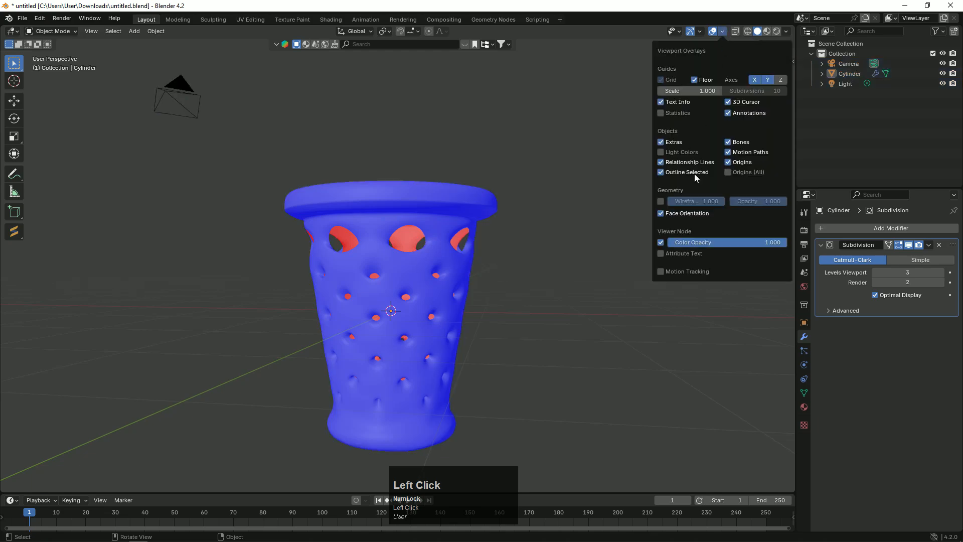
click(686, 214)
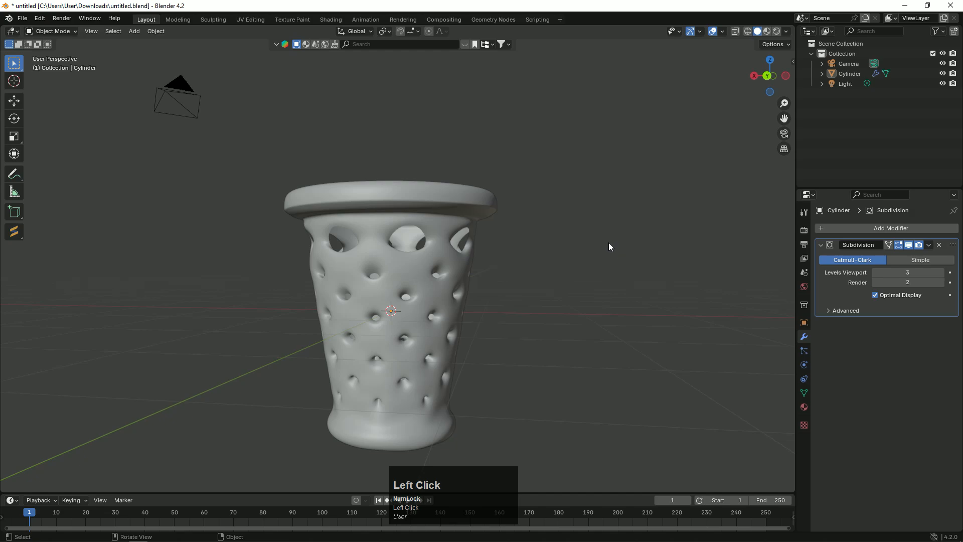
key(ctrl+s)
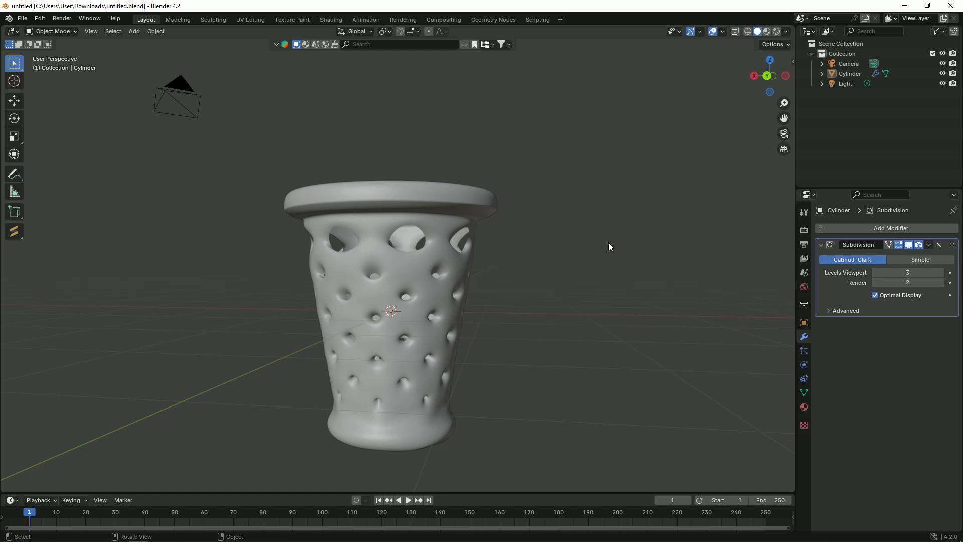
- Try adding a loop cut at the upper lattice opening below the rim with a slide factor of 1.0, and undo it
scroll(394, 251, up, 2)
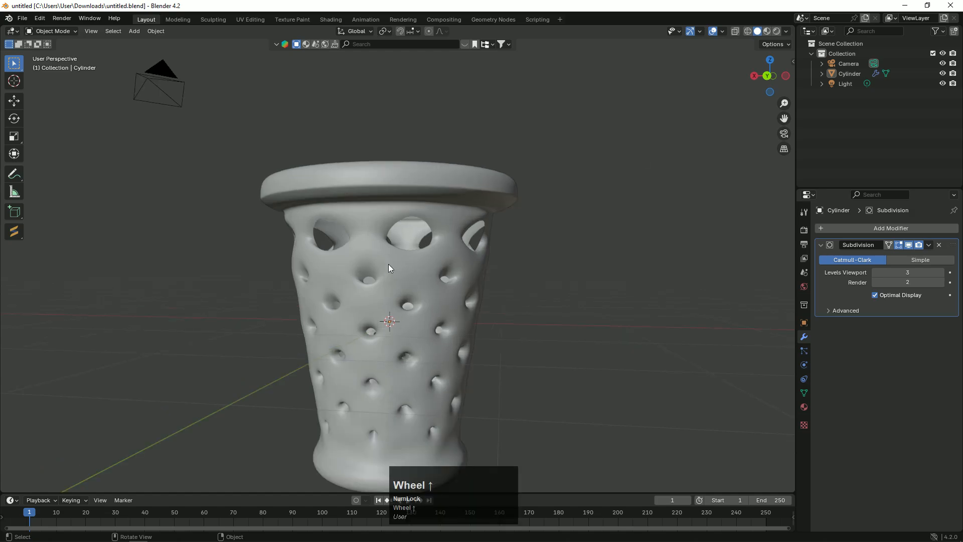
key(Tab)
key(ctrl+r)
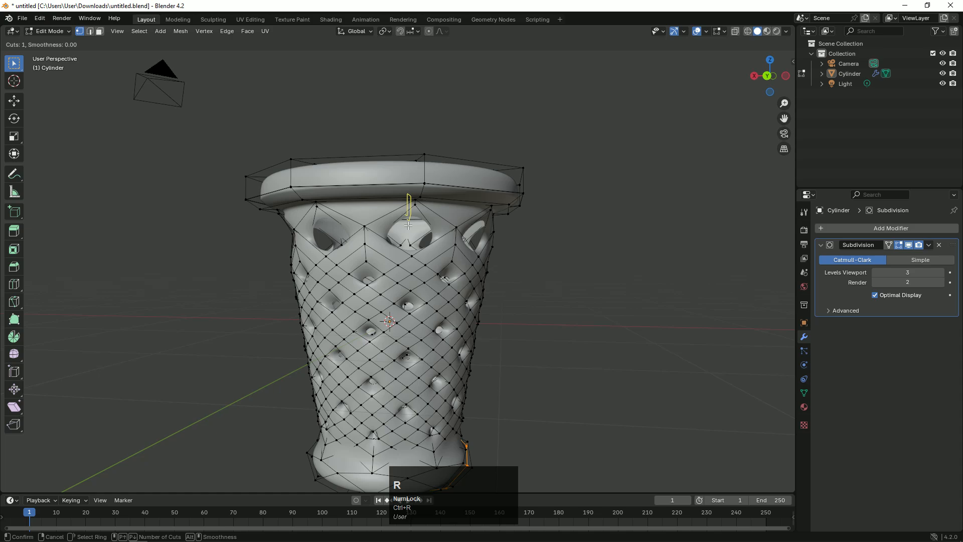
click(403, 223)
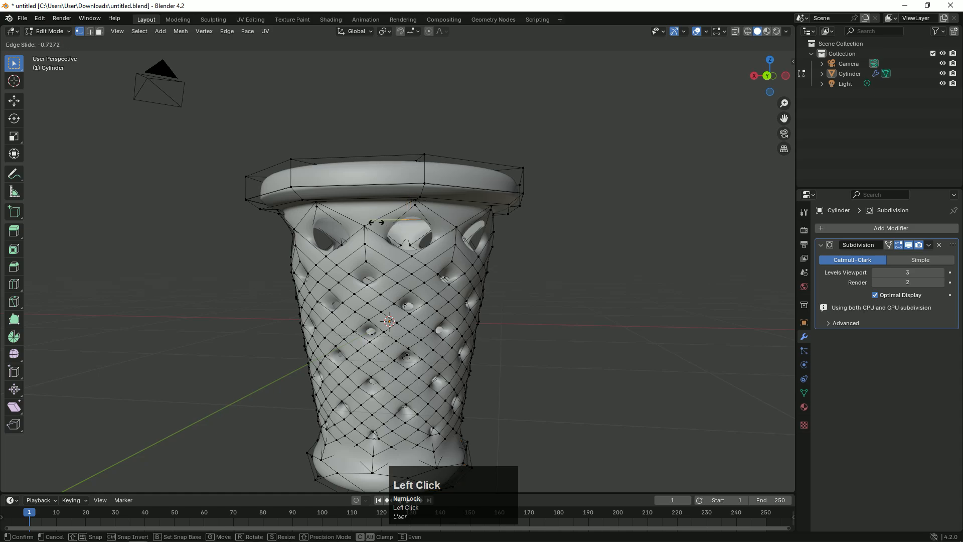
click(516, 233)
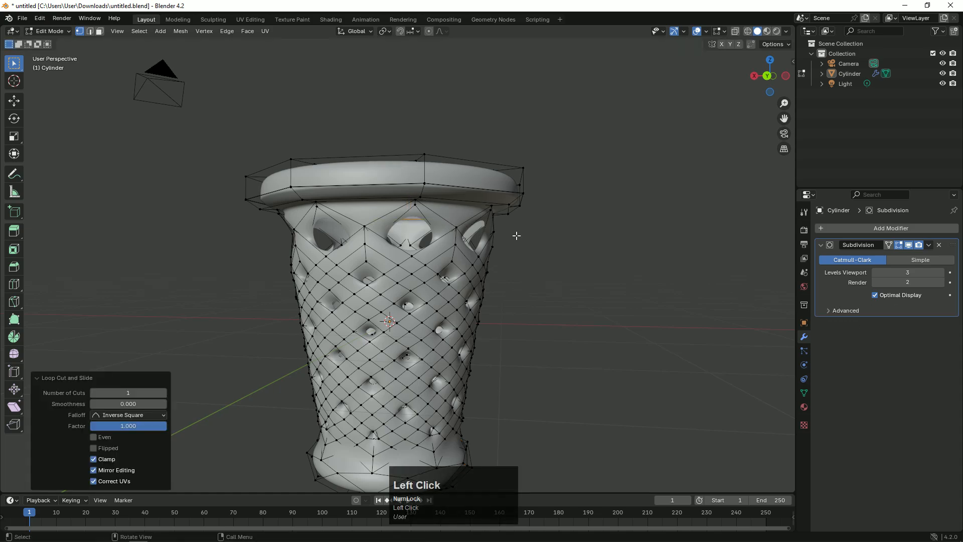
key(ctrl+z)
click(588, 227)
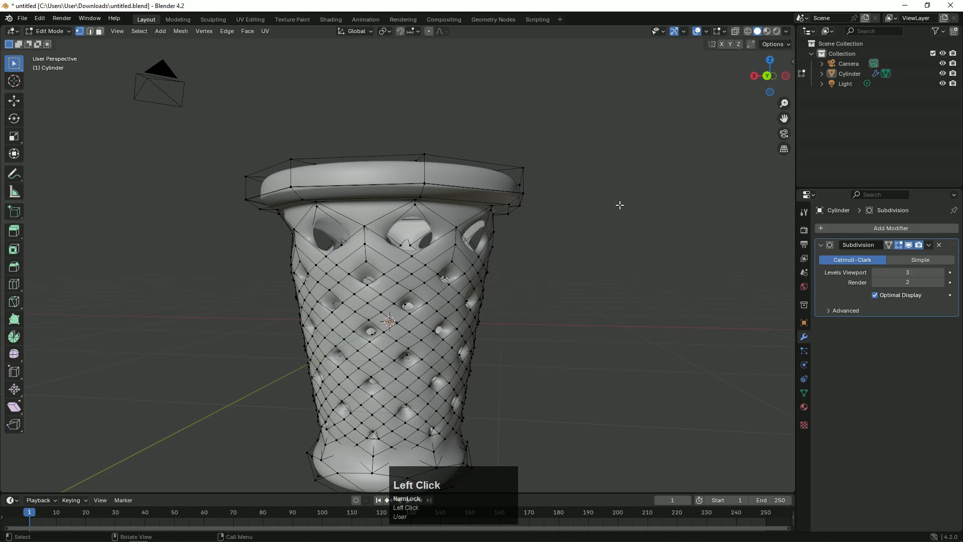
- Return to object mode and inspect the smoothed container from above
drag(768, 75, 798, 90)
key(Tab)
scroll(675, 271, down, 3)
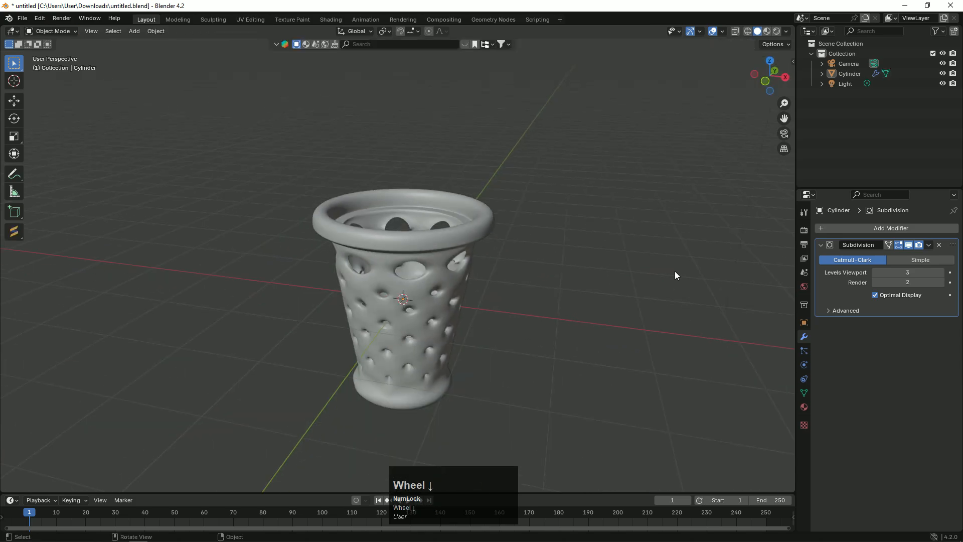
scroll(648, 266, up, 4)
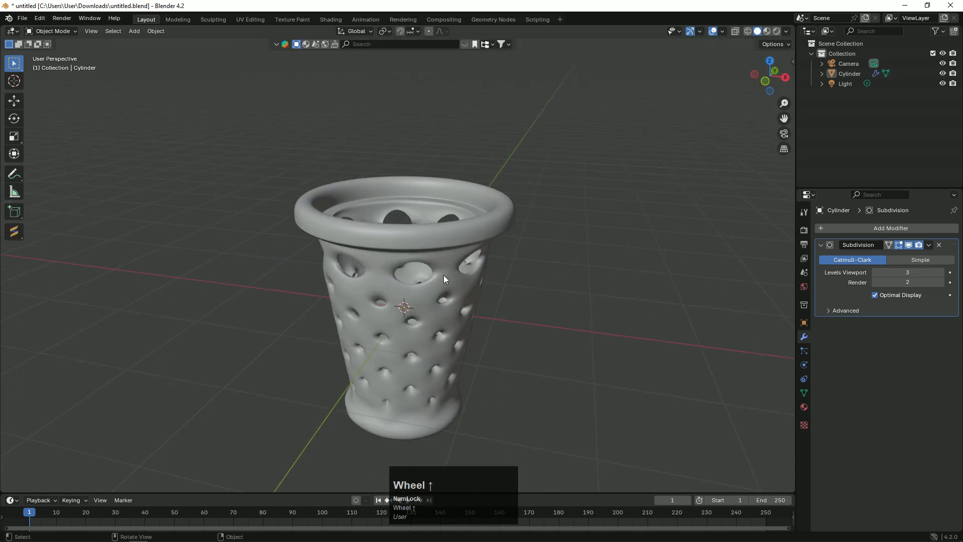
- Add a 32-vertex circle mesh of 1 m radius, raise it about 1.28 m along Z onto the rim, and save
key(KP_1)
key(shift+a)
mouse_move(437, 244)
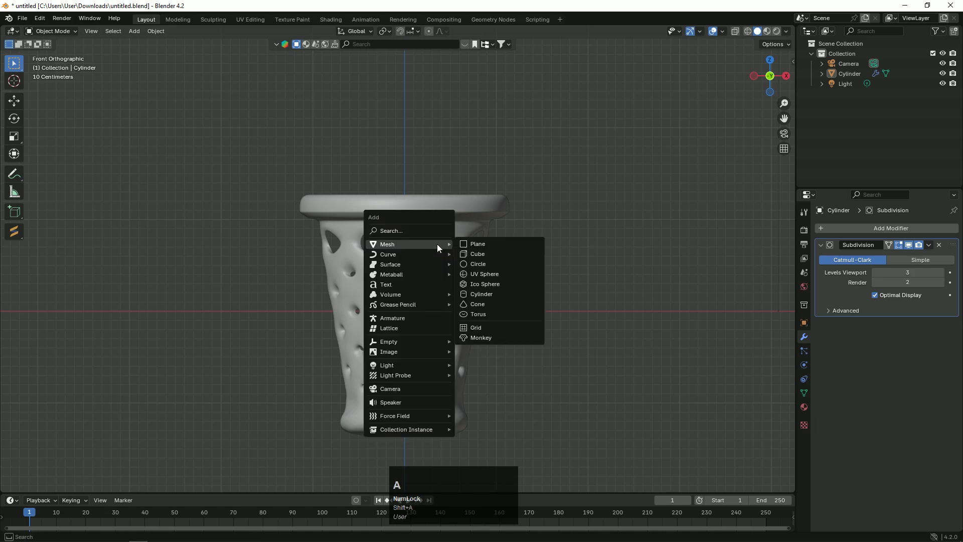
click(488, 263)
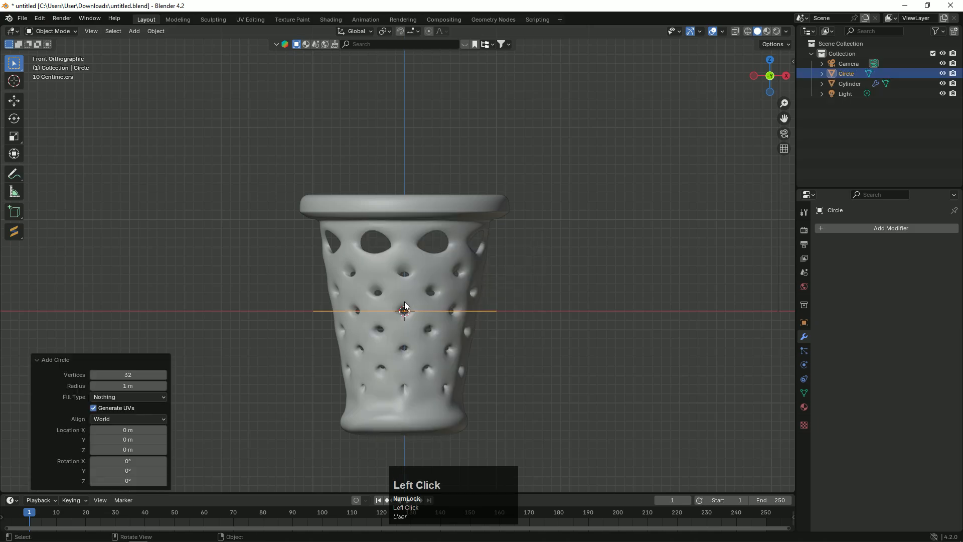
click(14, 101)
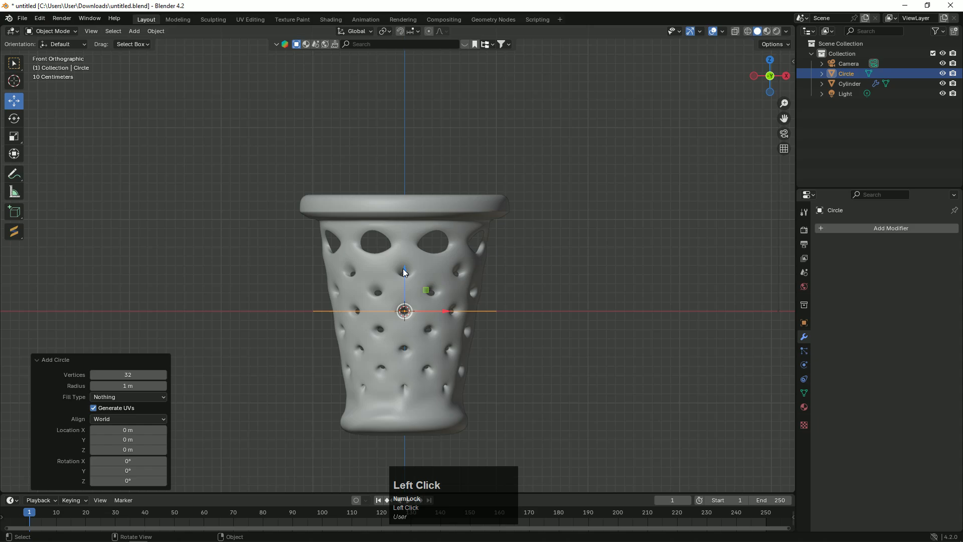
drag(404, 272, 404, 147)
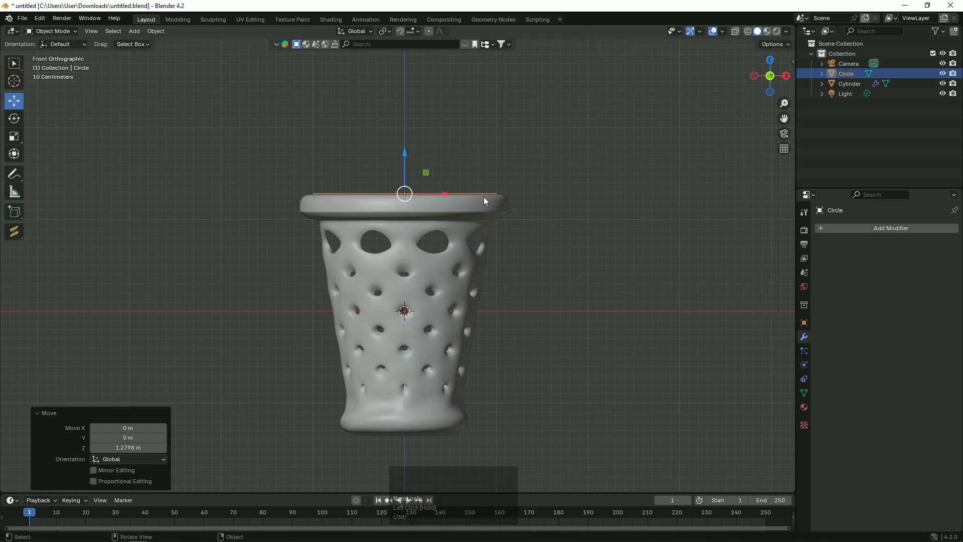
key(ctrl+s)
- Extrude the circle about 0.101 m upward along Z, and extrude its upper edge inward at a scale of 0.959
scroll(484, 197, up, 2)
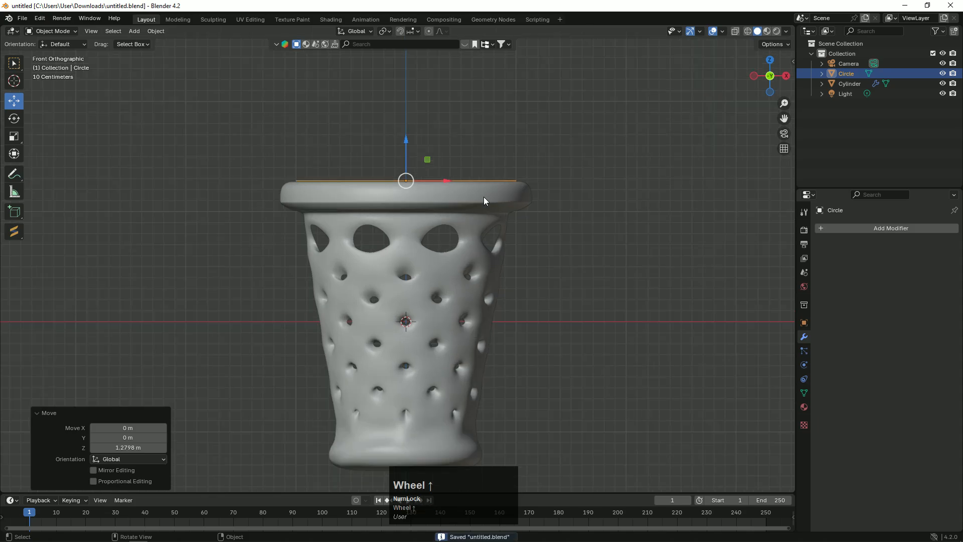
scroll(484, 201, up, 1)
mouse_move(769, 80)
mouse_down()
mouse_move(769, 125)
mouse_move(774, 80)
mouse_up()
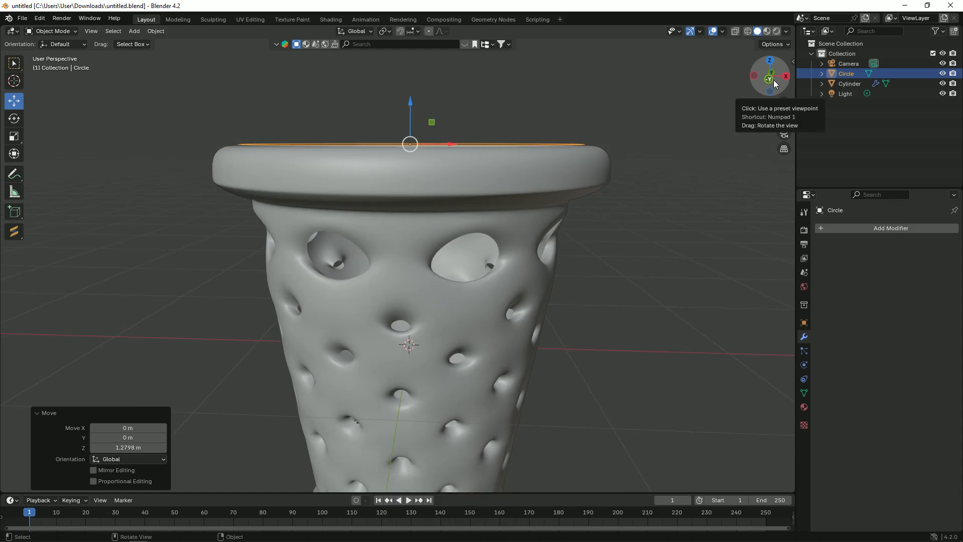
click(774, 80)
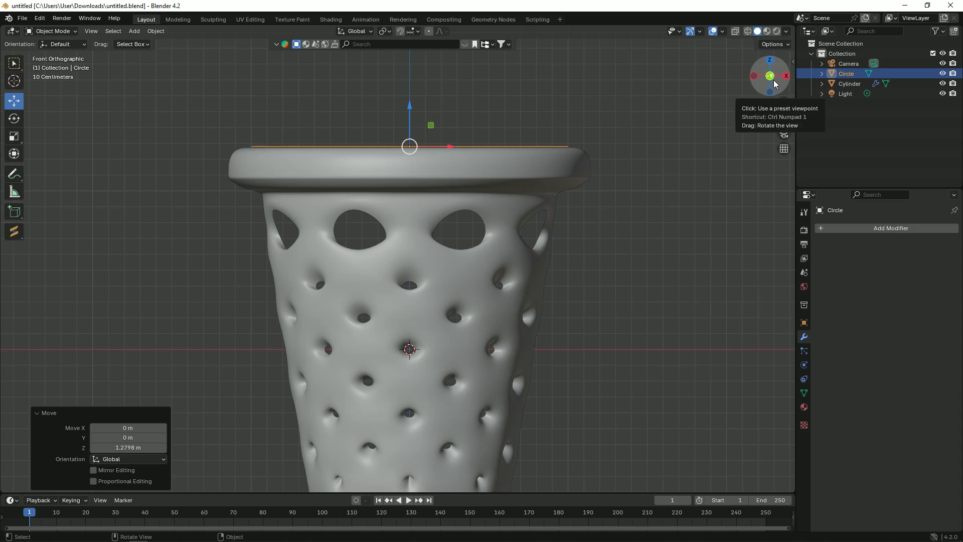
key(Tab)
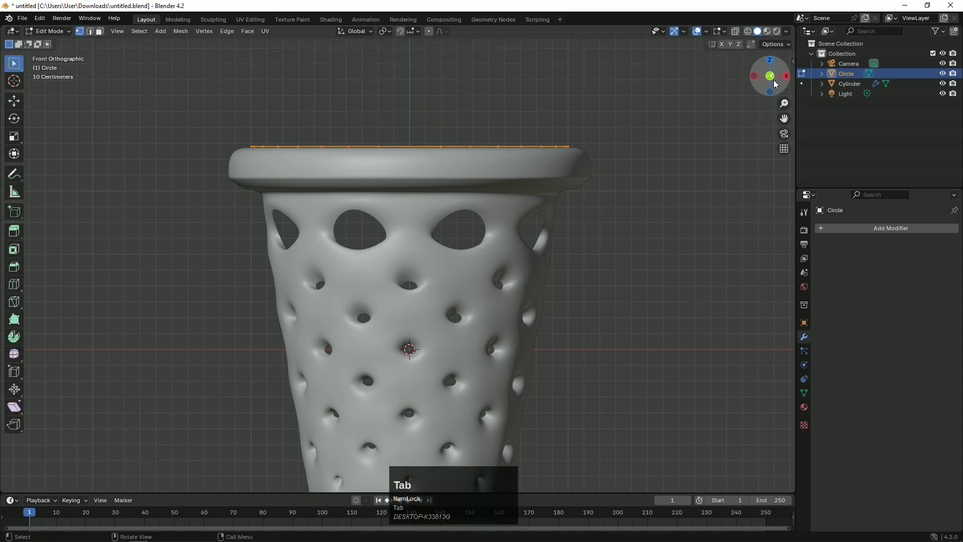
key(e)
key(z)
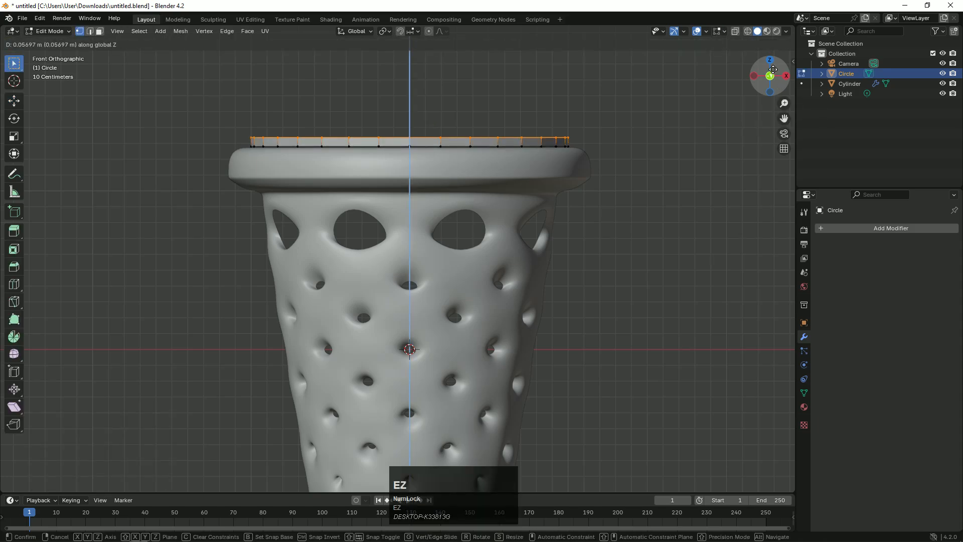
click(773, 65)
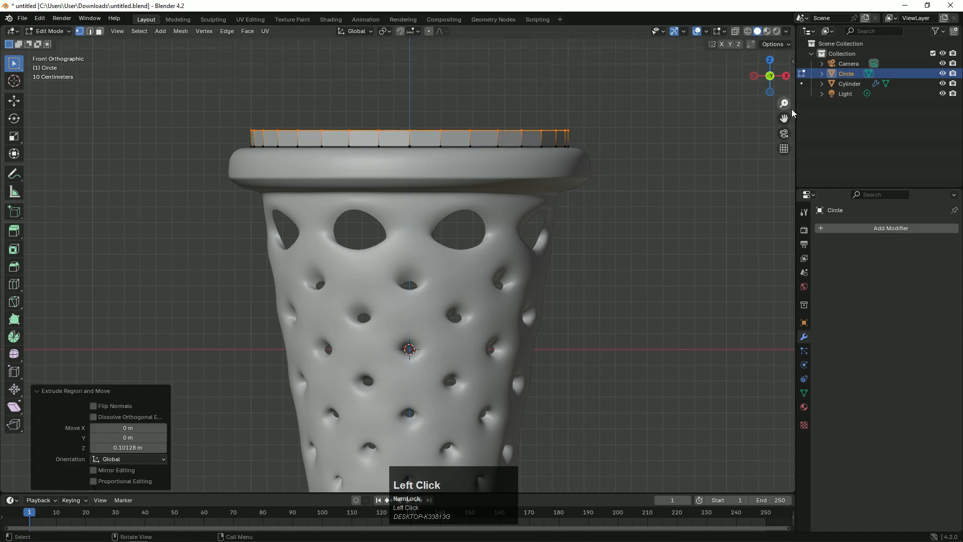
key(s)
click(776, 99)
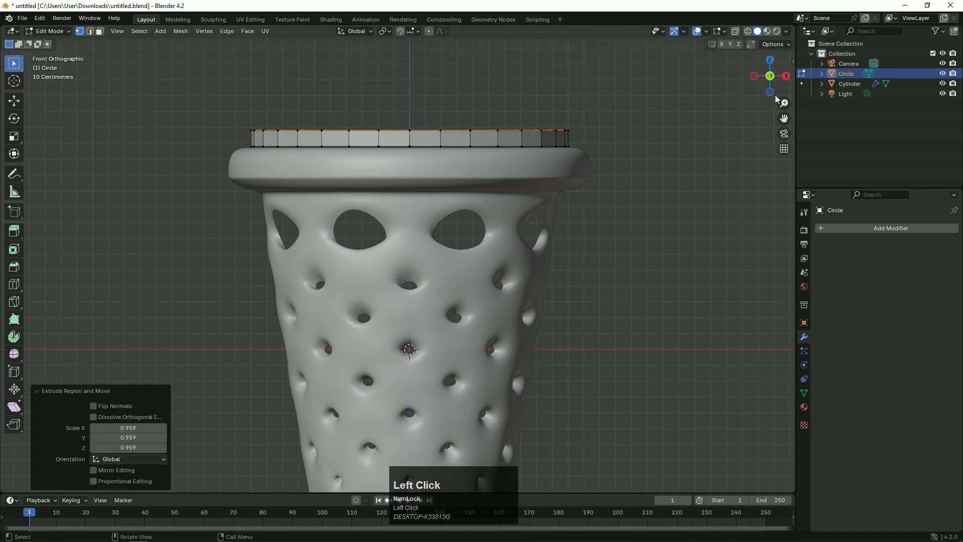
- Extrude the inner top edge about 0.225 m upward along Z, and extrude it inward at a scale of 0.906
key(e)
key(z)
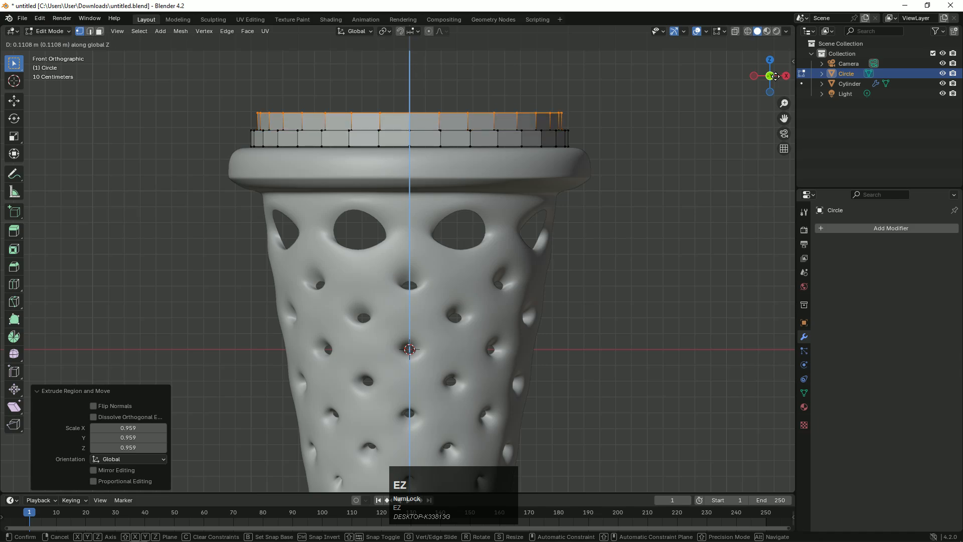
click(777, 63)
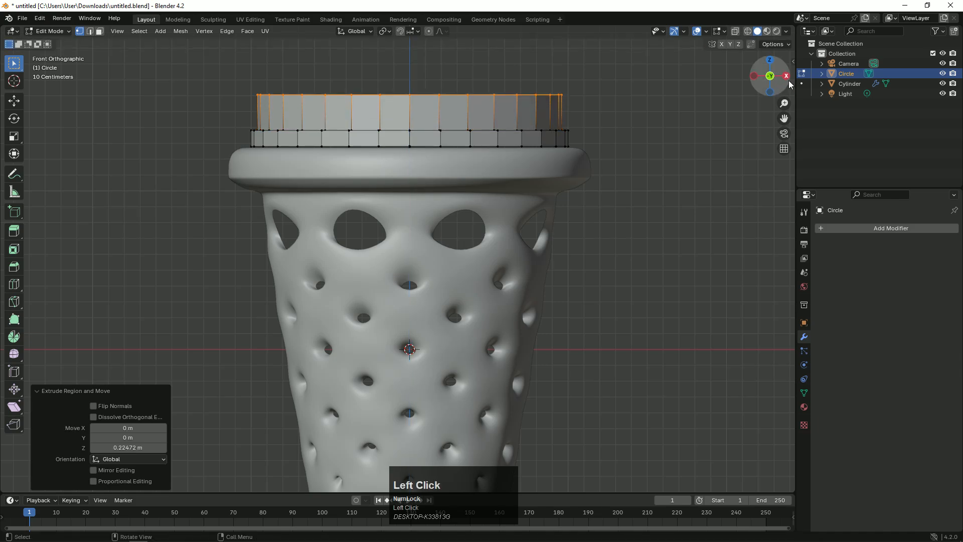
key(e)
key(s)
click(752, 71)
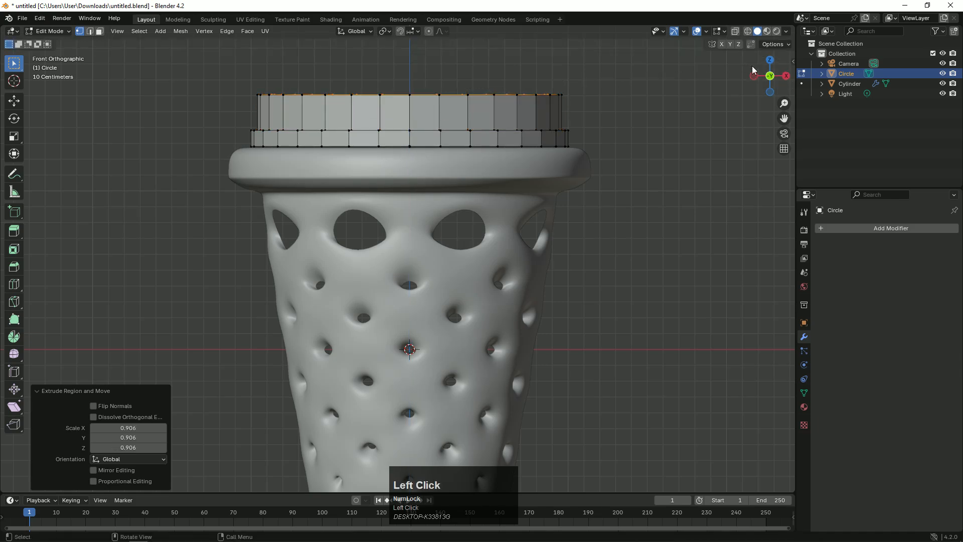
key(e)
key(s)
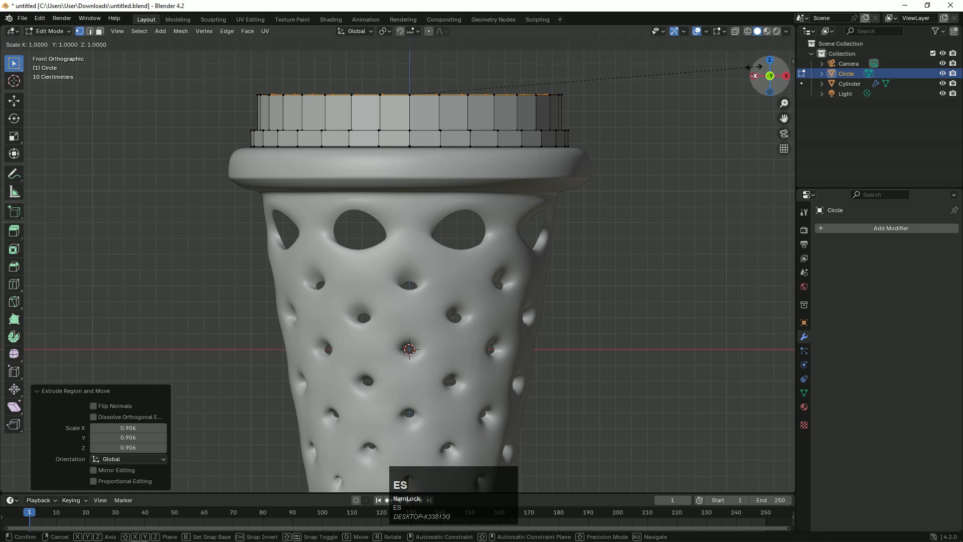
click(755, 67)
key(ctrl+z)
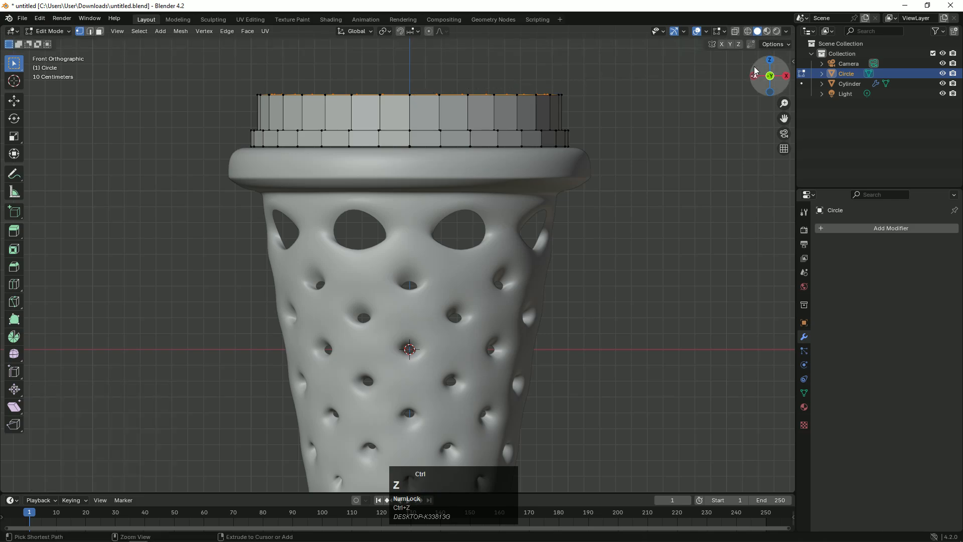
- Extrude the new inner edge about 0.285 m upward along Z to form the third tier above the rim
key(e)
key(z)
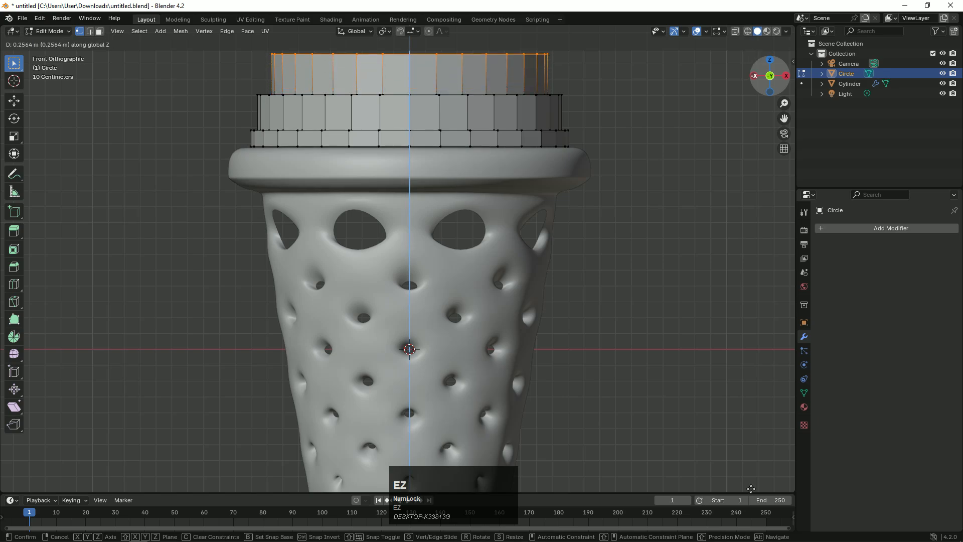
click(751, 488)
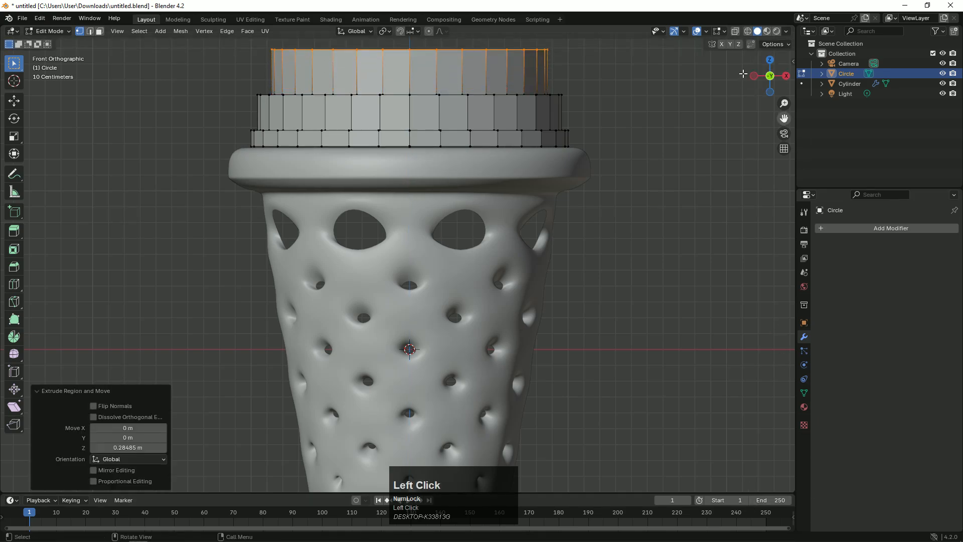
drag(771, 75, 962, 90)
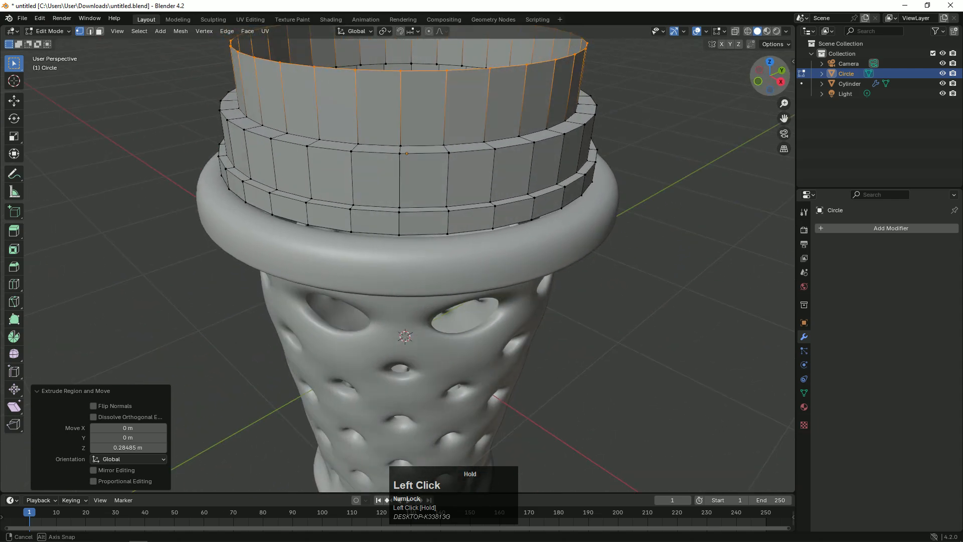
- Undo the last three extrusions, back to the inner top edge of the first tier
key(ctrl+z)
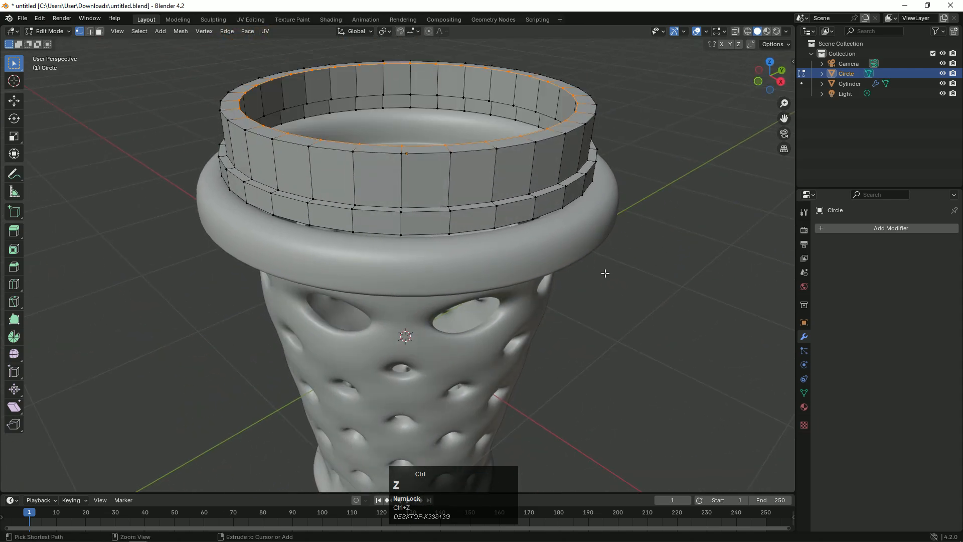
key(ctrl+z)
key(ctrl+z)
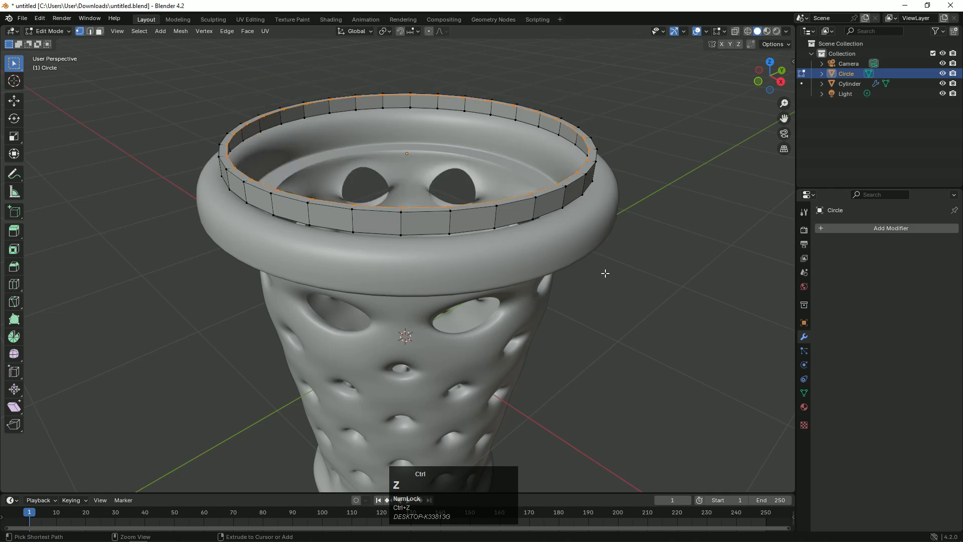
- Extrude the first tier's inner edge about 0.083 m upward along Z, and scale it to 0.871 to form a sloped band
key(e)
key(z)
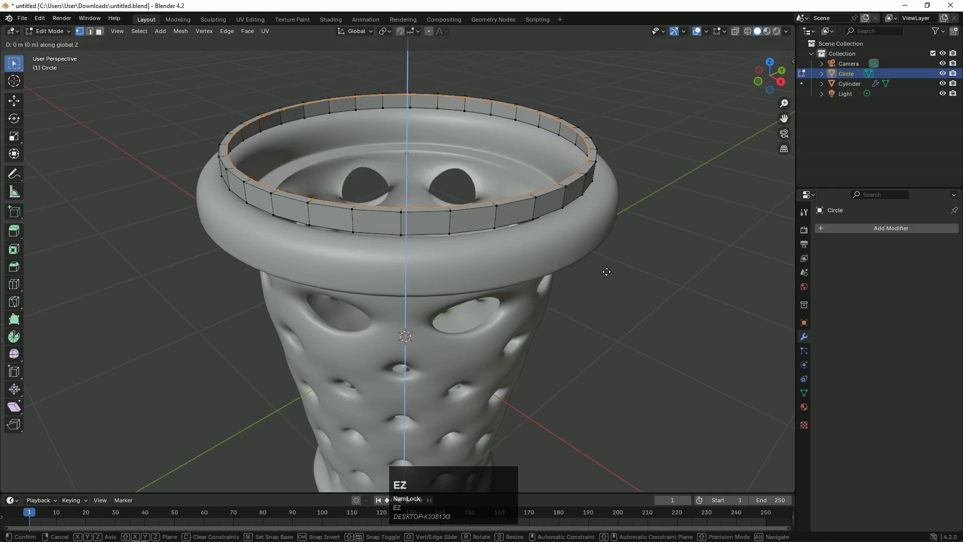
click(605, 269)
key(s)
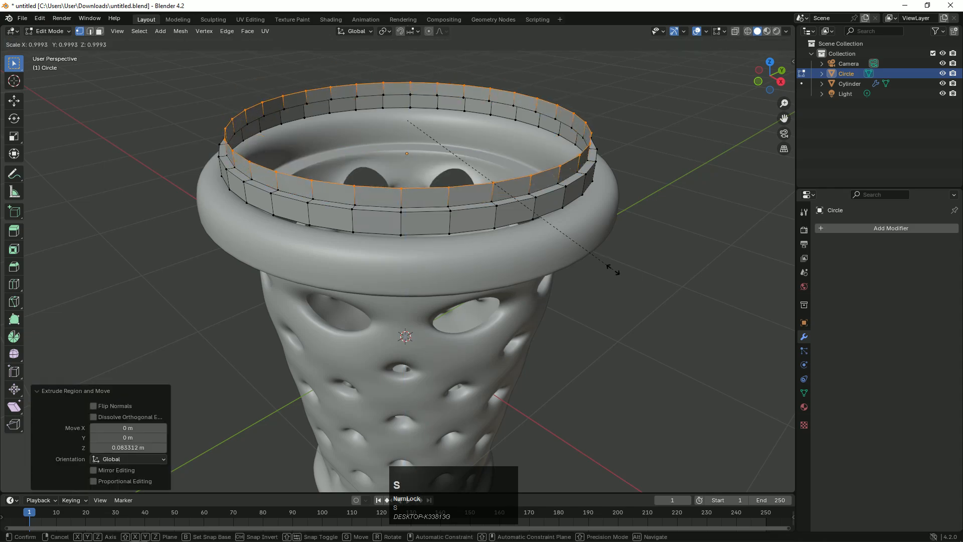
click(586, 258)
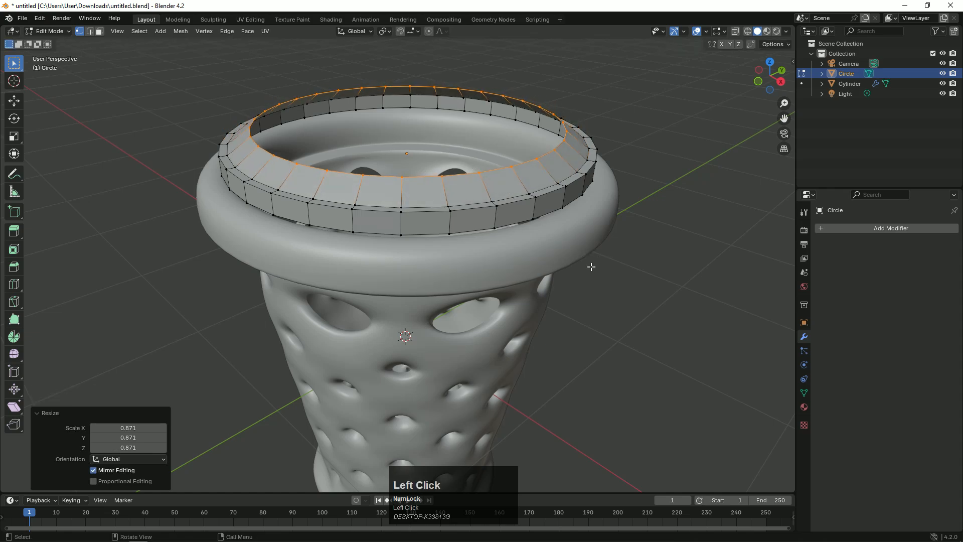
- Extrude the upper edge about 0.044 m upward along Z, and extrude it inward at a scale of 0.672
key(e)
key(z)
click(592, 259)
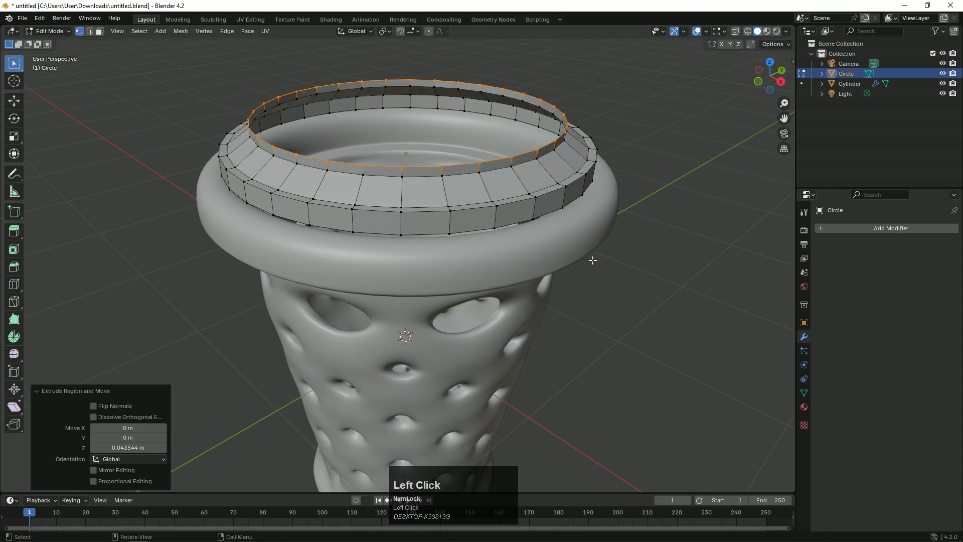
key(e)
key(s)
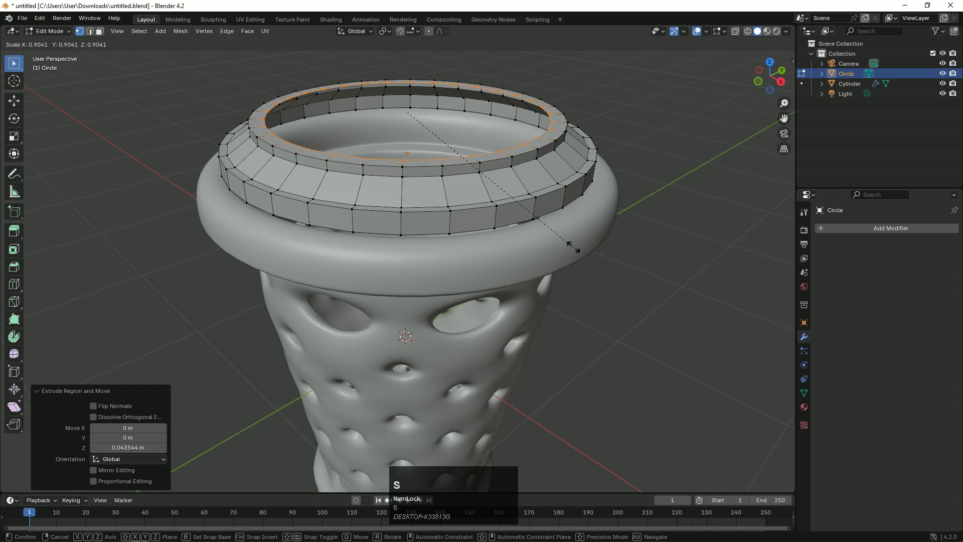
click(537, 215)
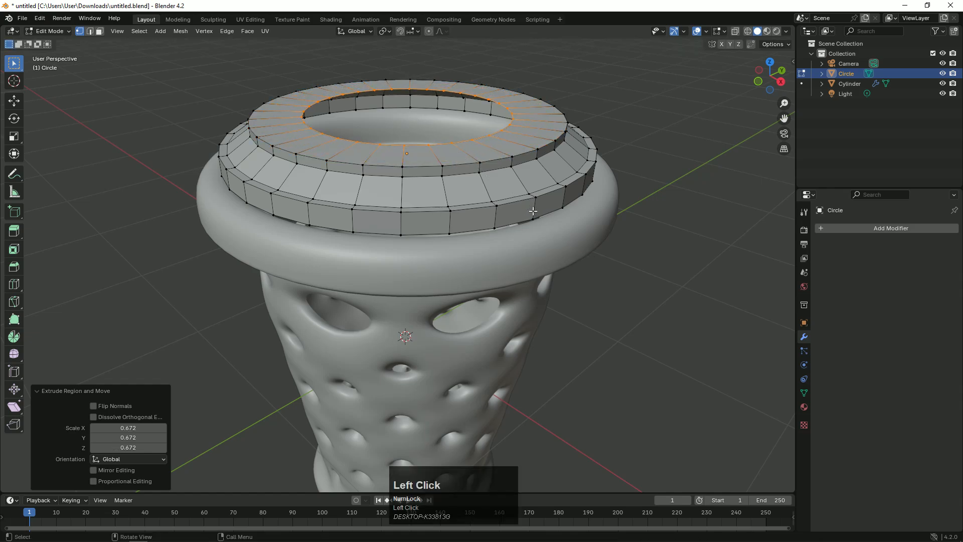
- Fill the central opening with a face and inset it twice, the first time by about 0.260 m
key(f)
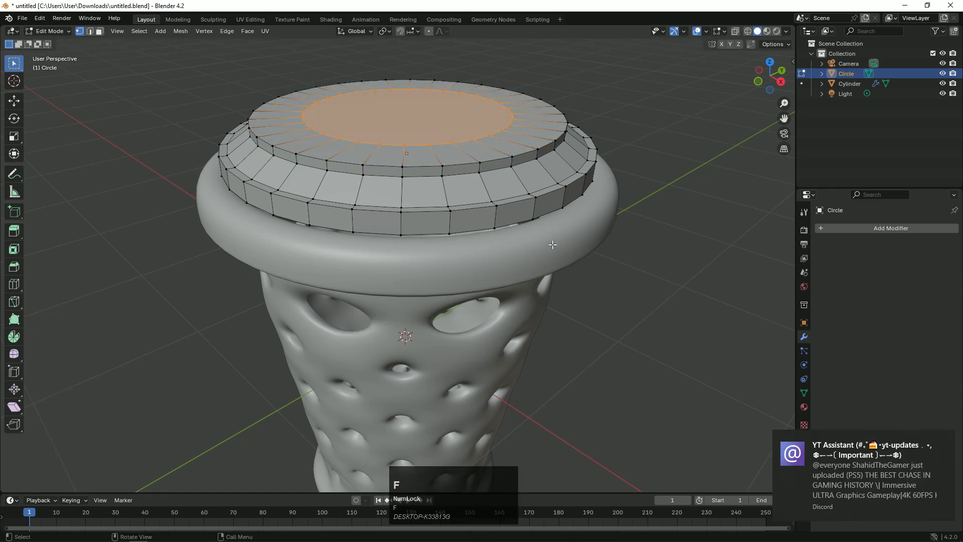
key(i)
click(518, 212)
key(i)
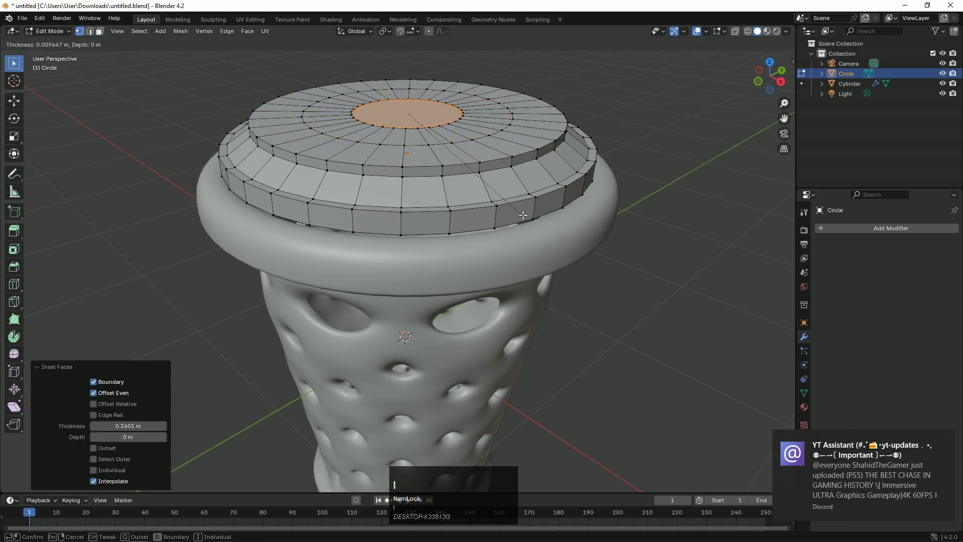
click(509, 202)
click(665, 231)
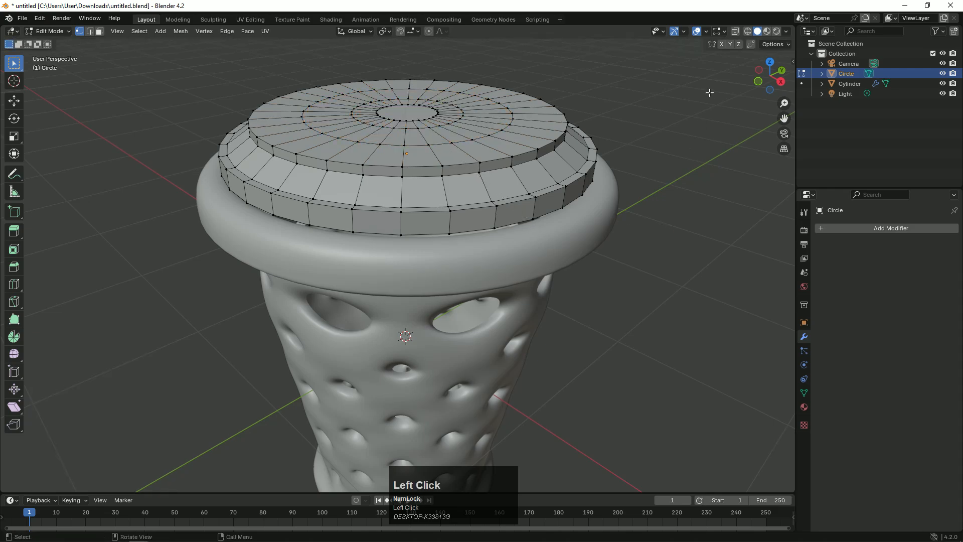
- In Object Mode, add a Decimate modifier to the lid, set it to Un-Subdivide with 1 iteration, and apply it
drag(758, 86, 646, 194)
key(Tab)
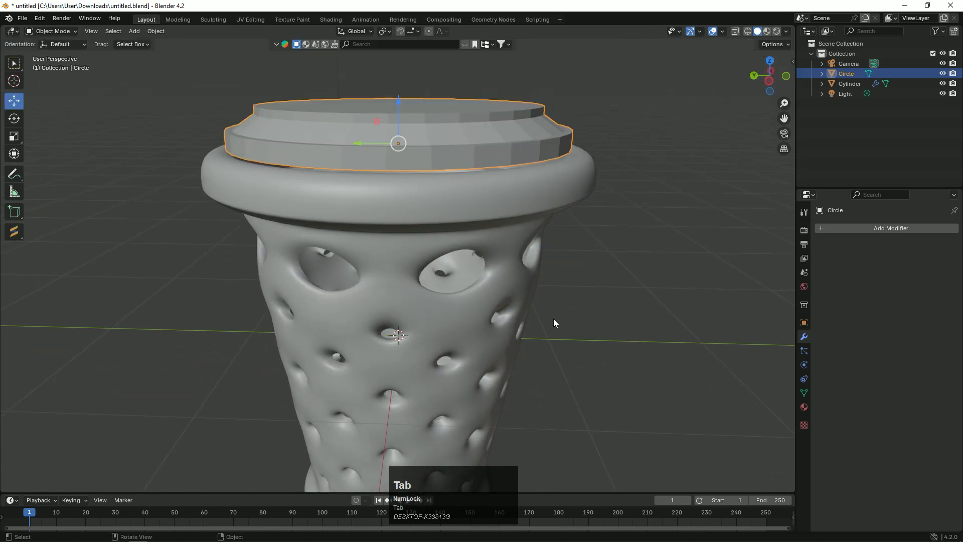
drag(764, 76, 557, 217)
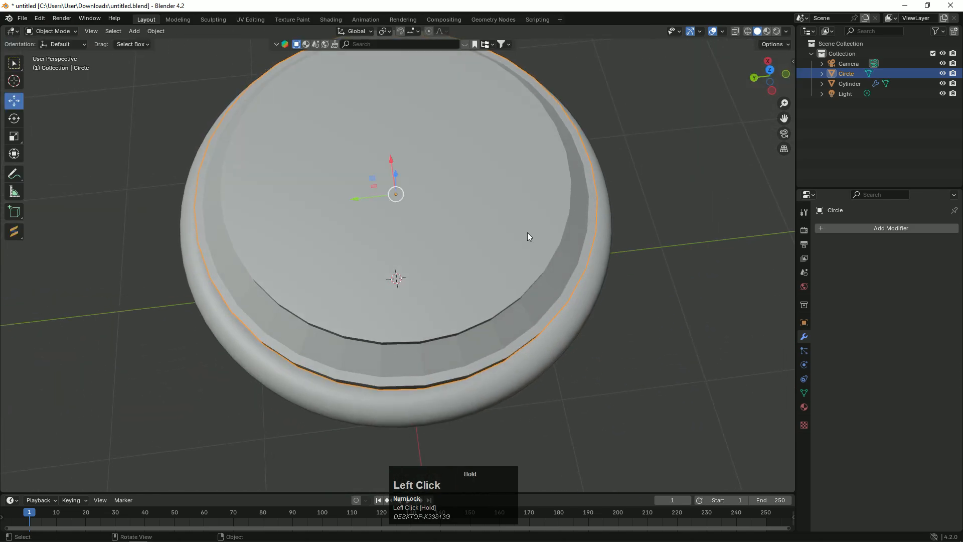
click(854, 230)
click(848, 232)
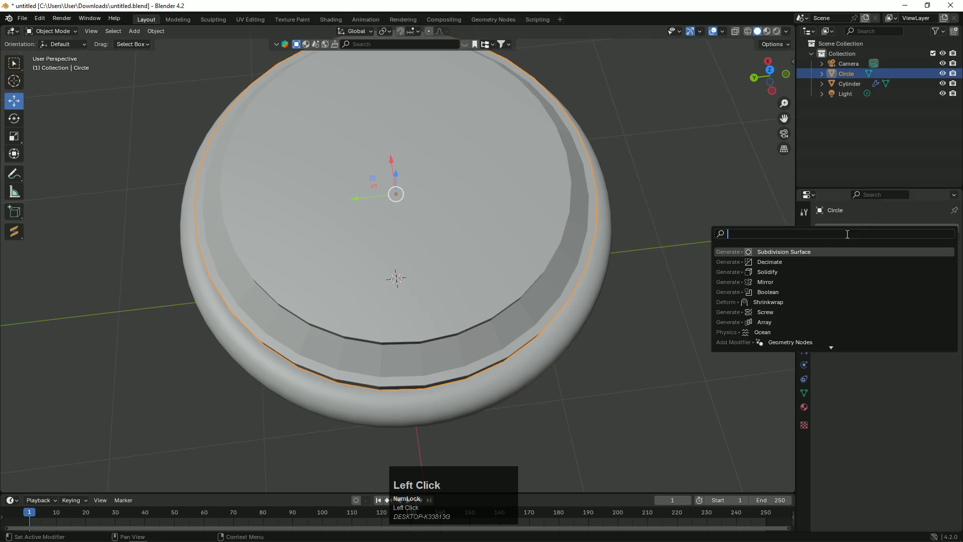
click(796, 263)
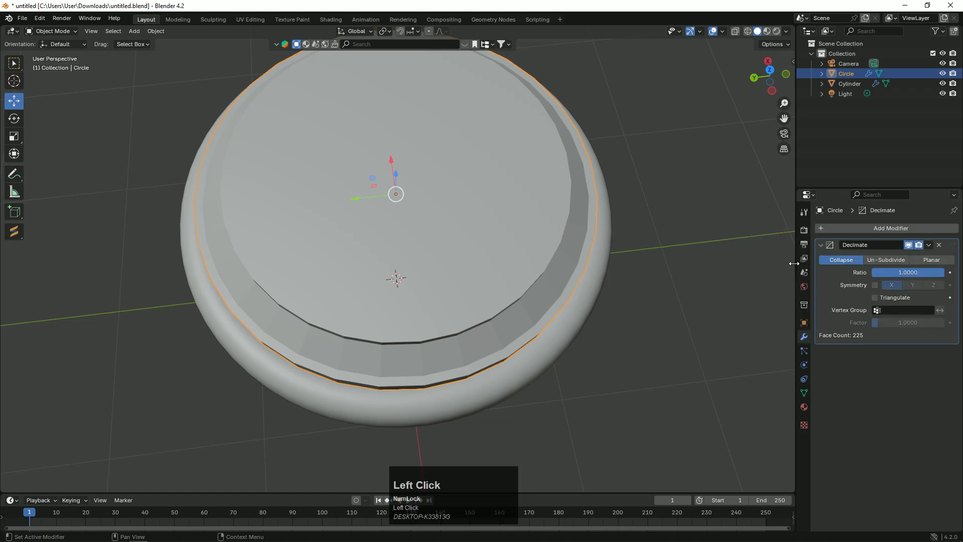
click(901, 261)
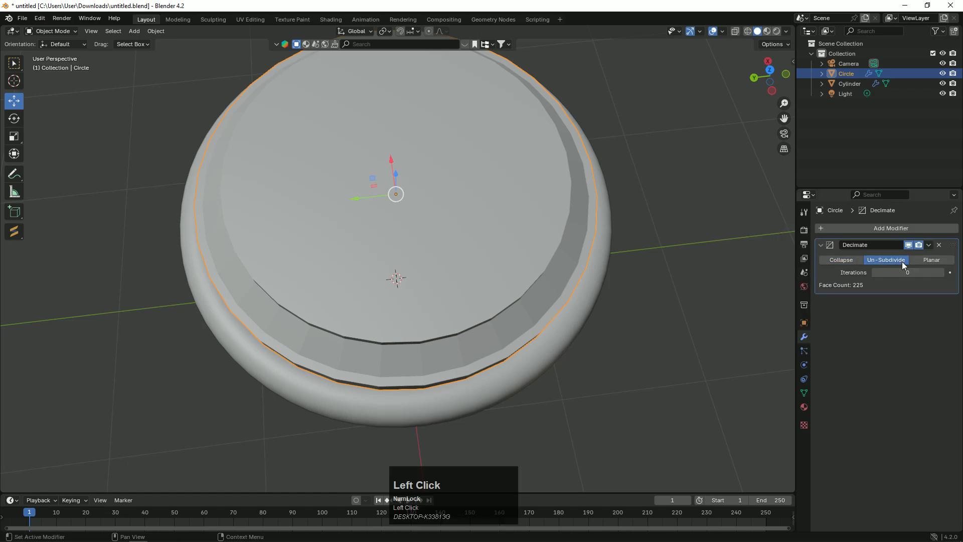
click(942, 272)
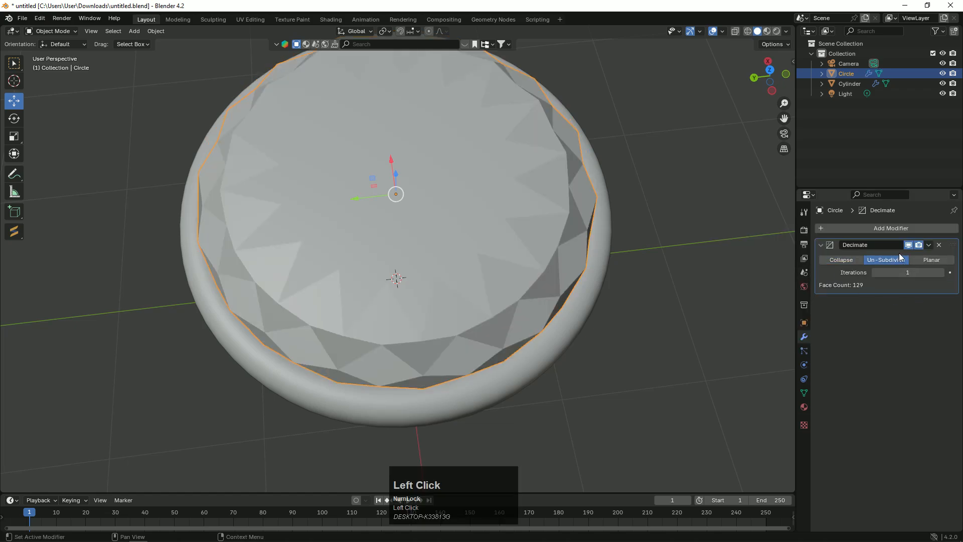
click(930, 247)
click(903, 256)
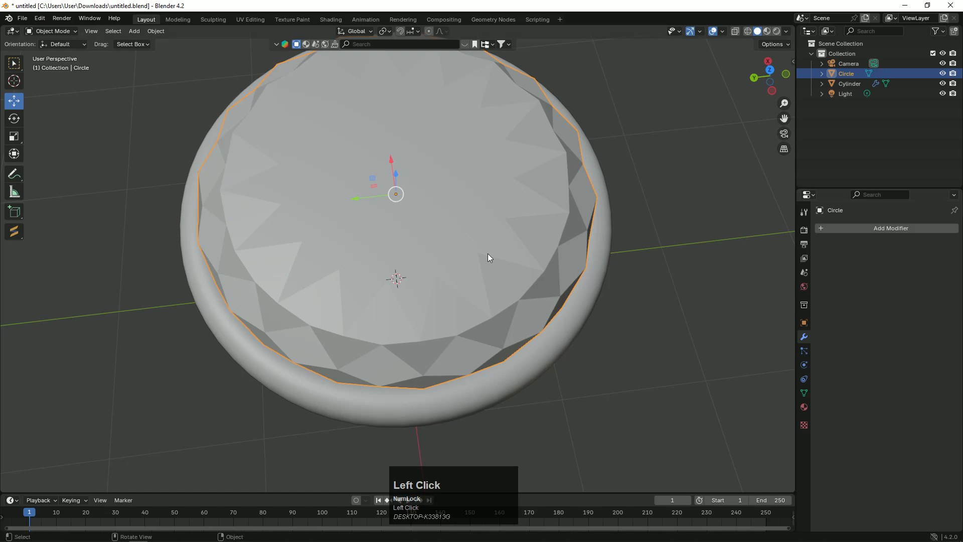
- In Edit Mode with face selection, select one diamond-shaped face on the lid's flat top
key(Tab)
scroll(501, 258, down, 3)
scroll(501, 258, down, 2)
scroll(500, 259, up, 2)
click(435, 261)
key(3)
click(446, 272)
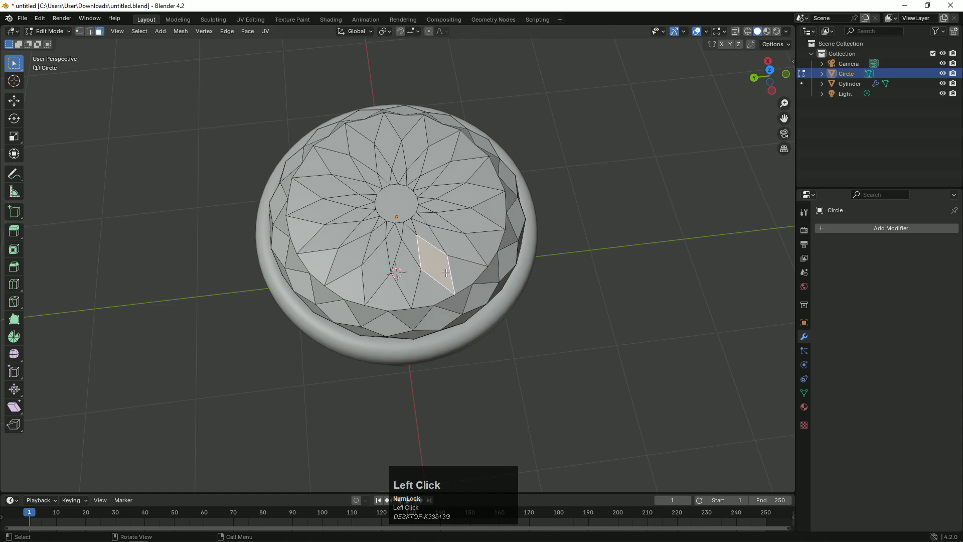
- Try selecting all faces with the same number of polygon sides and insetting them individually, and undo both operations
click(144, 35)
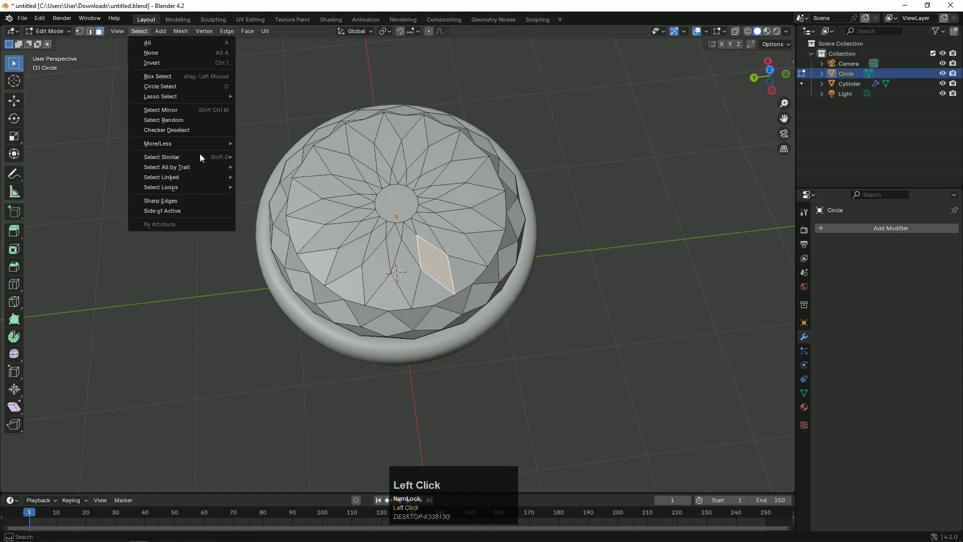
mouse_move(216, 156)
click(277, 181)
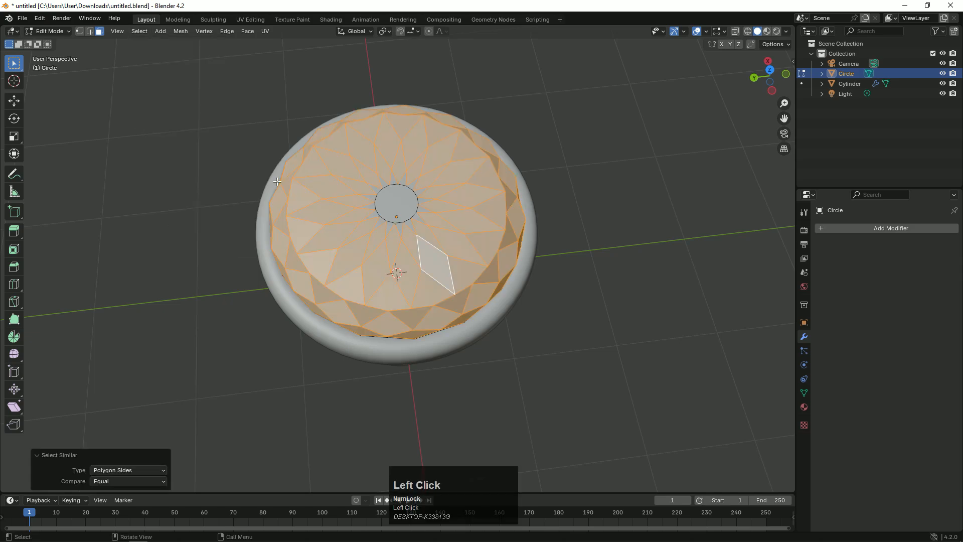
key(i)
key(i)
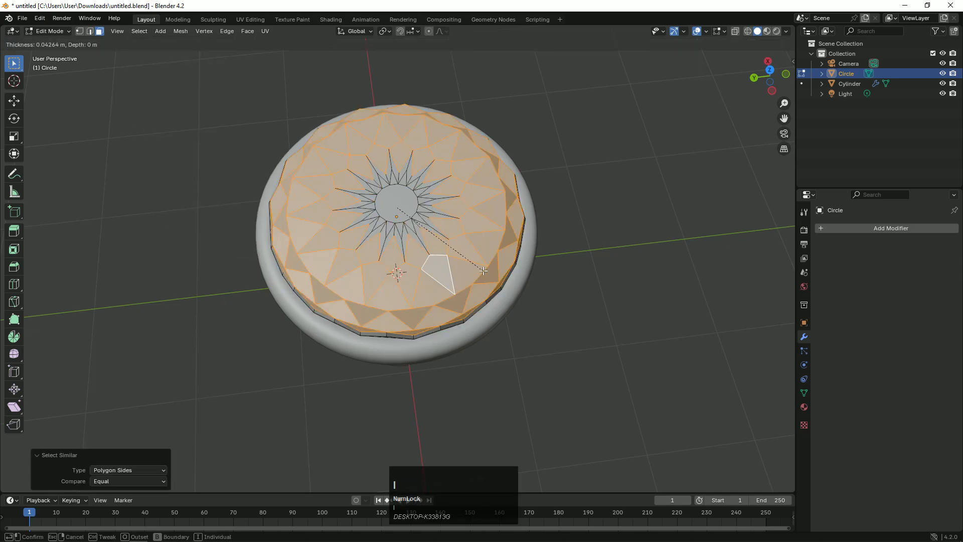
click(508, 276)
key(ctrl+z)
key(ctrl+z)
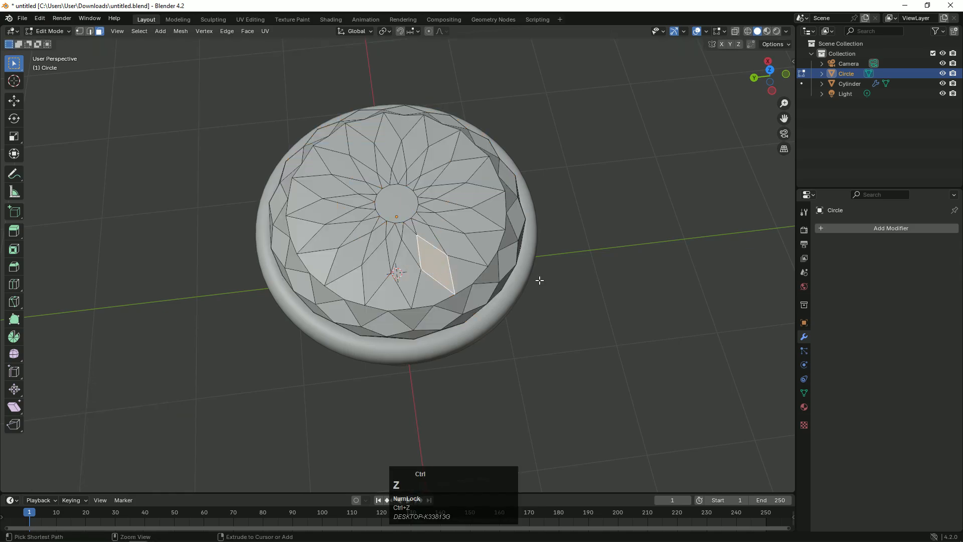
- Select all faces with a perimeter similar to the diamond face, and inset them by about 0.029 m
click(139, 31)
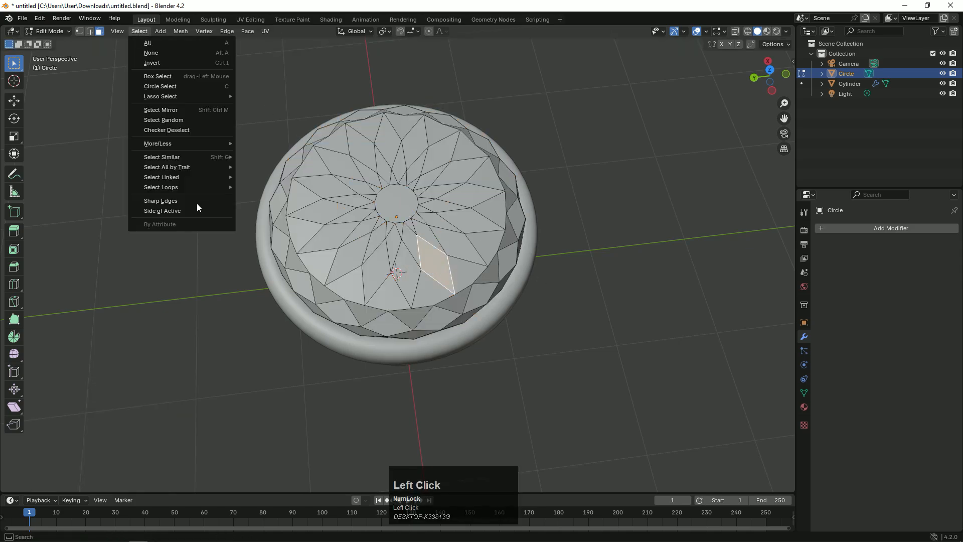
mouse_move(201, 157)
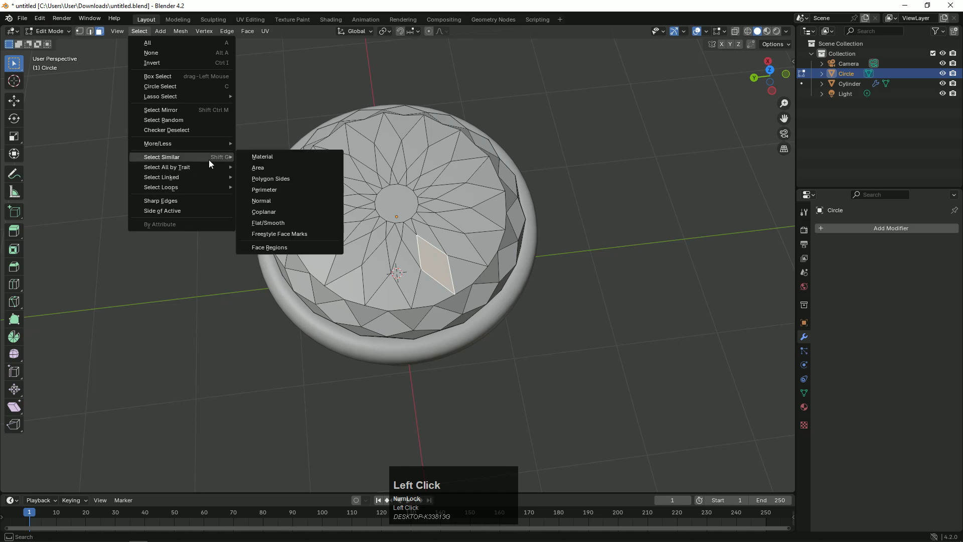
click(281, 189)
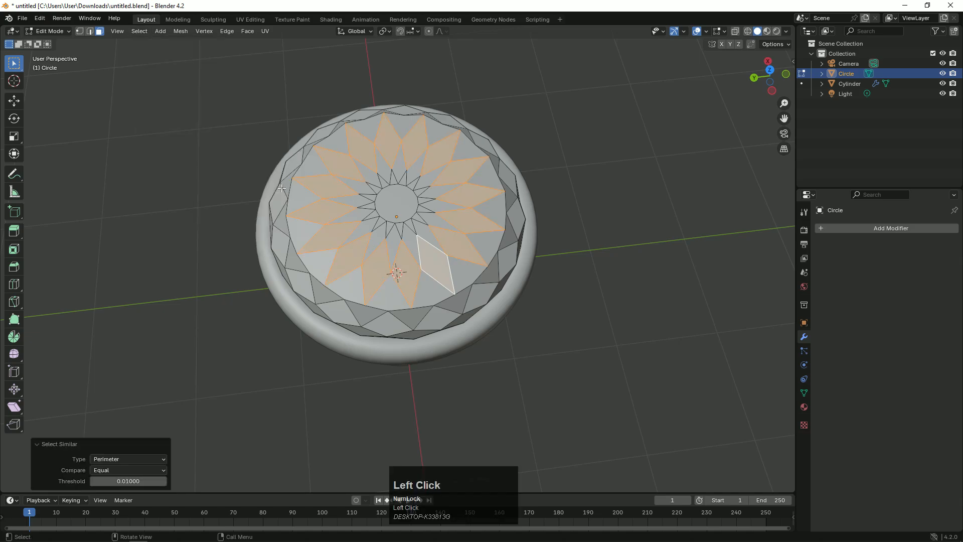
key(i)
click(462, 266)
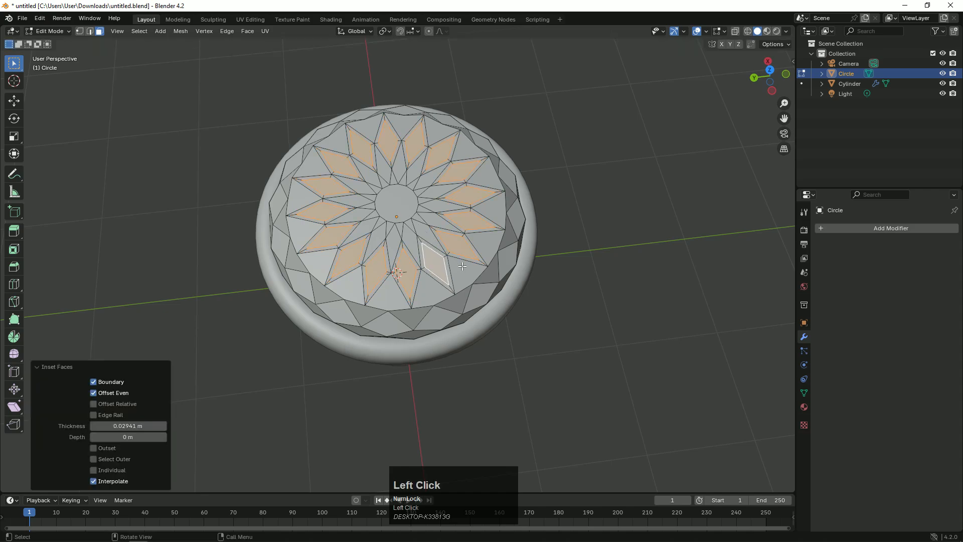
- Try scaling the inset diamond faces to 0.540, and undo the resize
key(s)
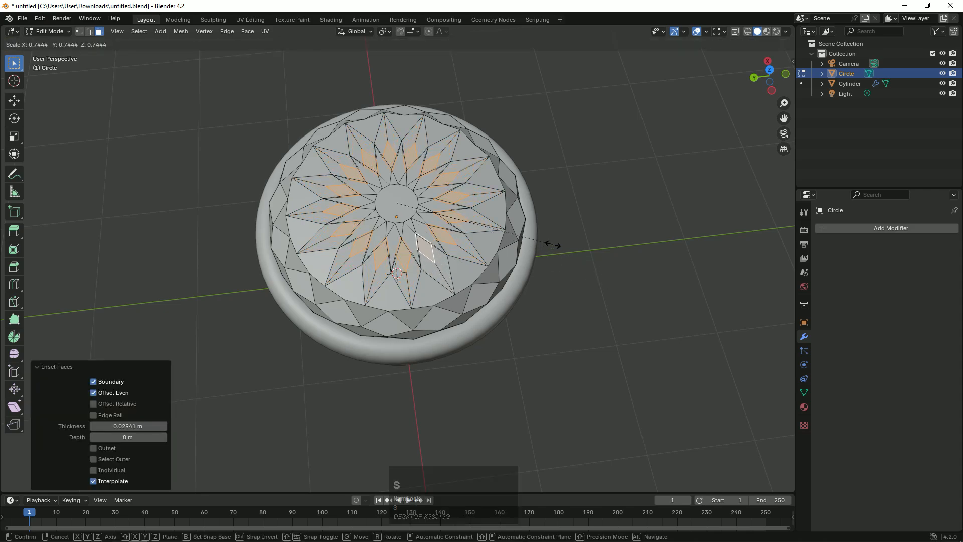
click(510, 232)
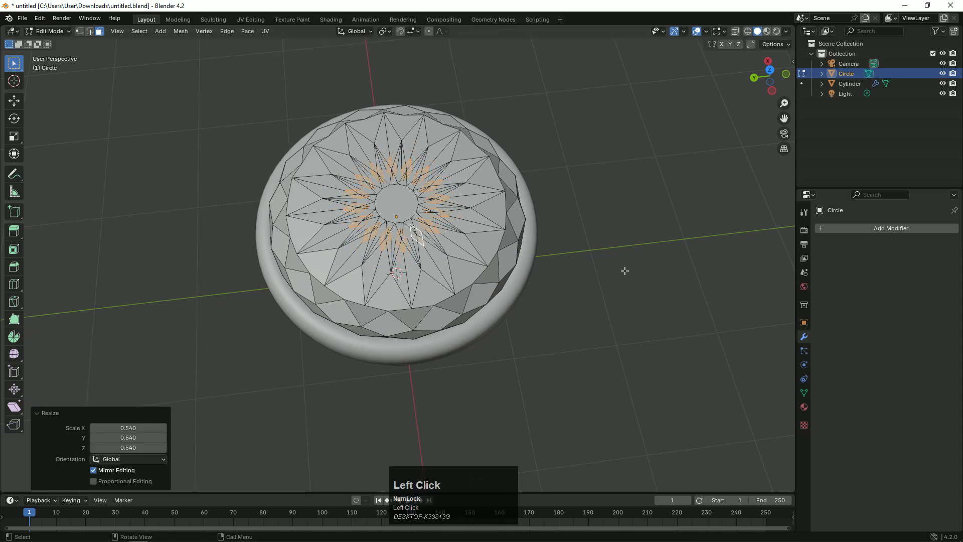
key(ctrl+z)
- Lower the inset diamond faces about 0.057 m along Z, and delete these faces to open holes in the lid
mouse_move(768, 81)
mouse_down()
mouse_move(775, 72)
mouse_move(776, 81)
mouse_up()
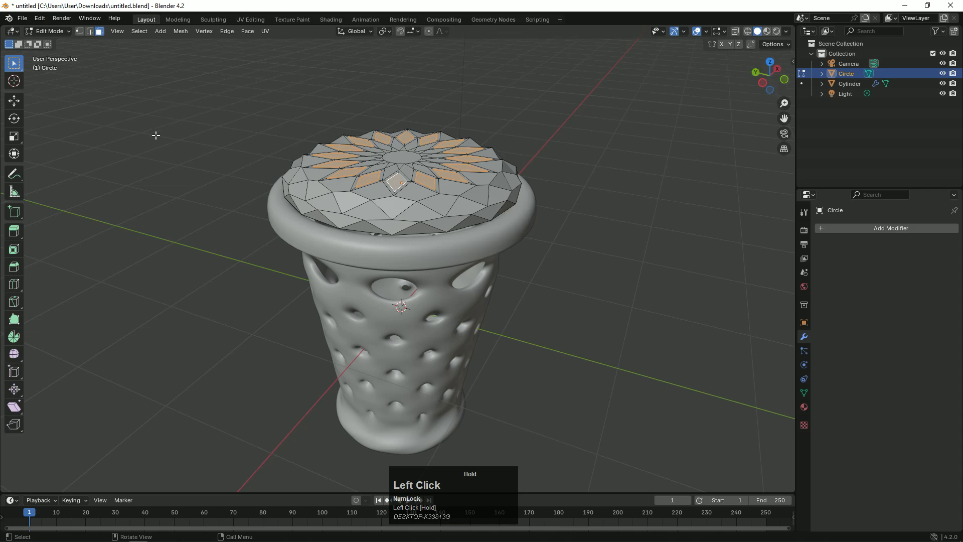
click(14, 101)
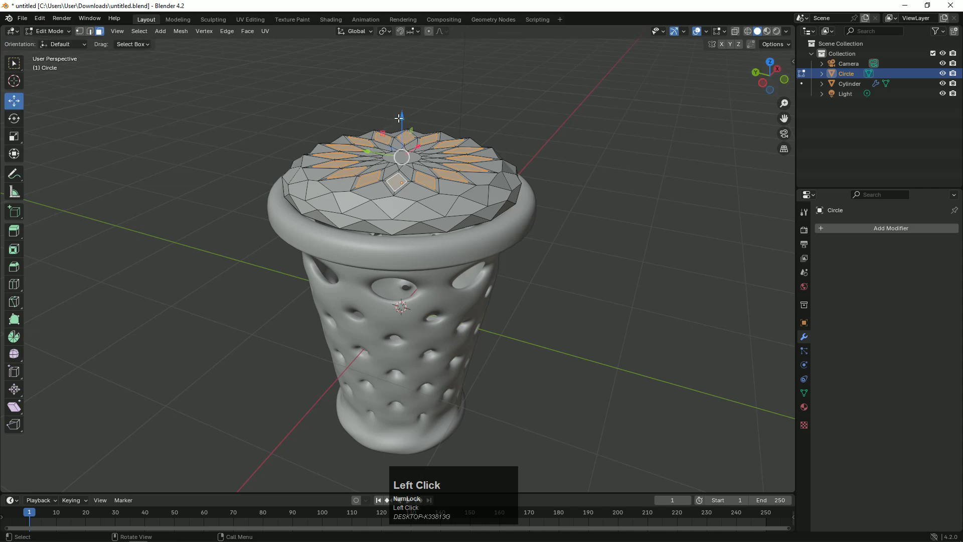
drag(402, 114, 402, 121)
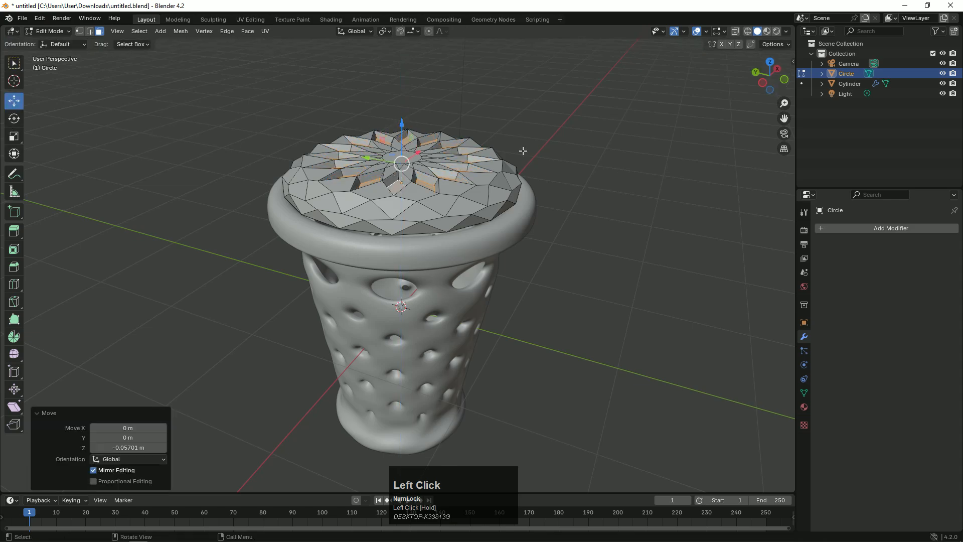
mouse_move(770, 73)
mouse_down()
mouse_move(775, 95)
mouse_move(766, 83)
mouse_move(771, 66)
mouse_move(764, 77)
mouse_up()
key(Delete)
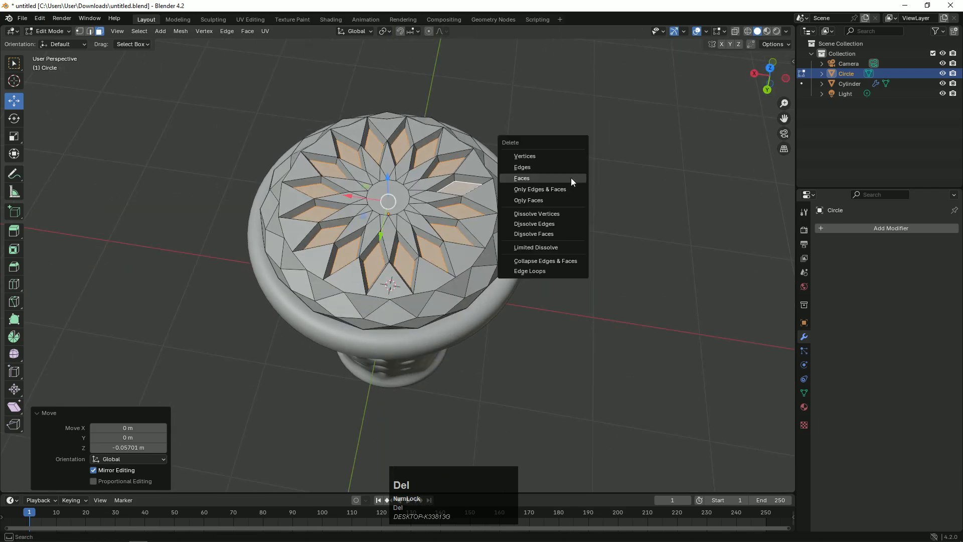
click(564, 179)
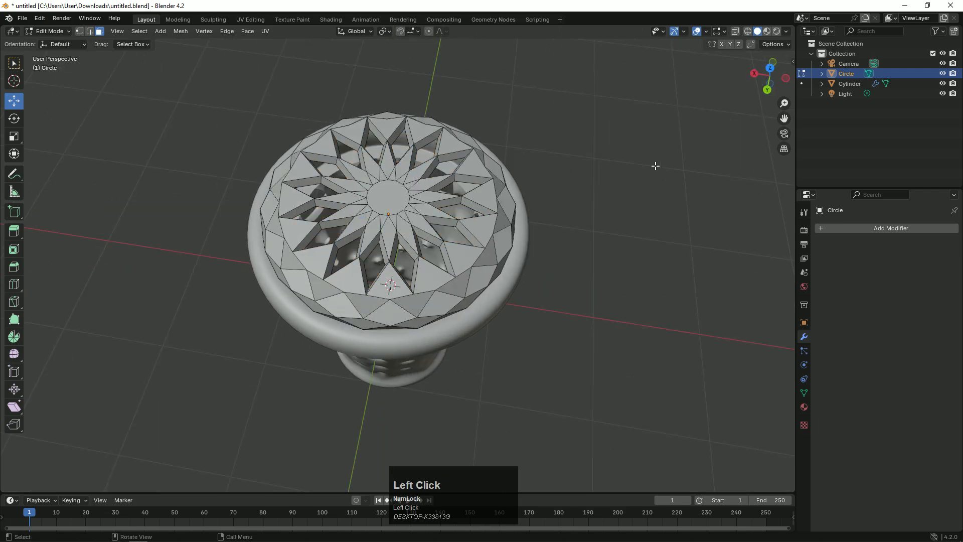
- Select all faces with a perimeter similar to a diamond face in the lid's outer ring, and inset them by about 0.023 m
drag(746, 94, 658, 182)
click(449, 242)
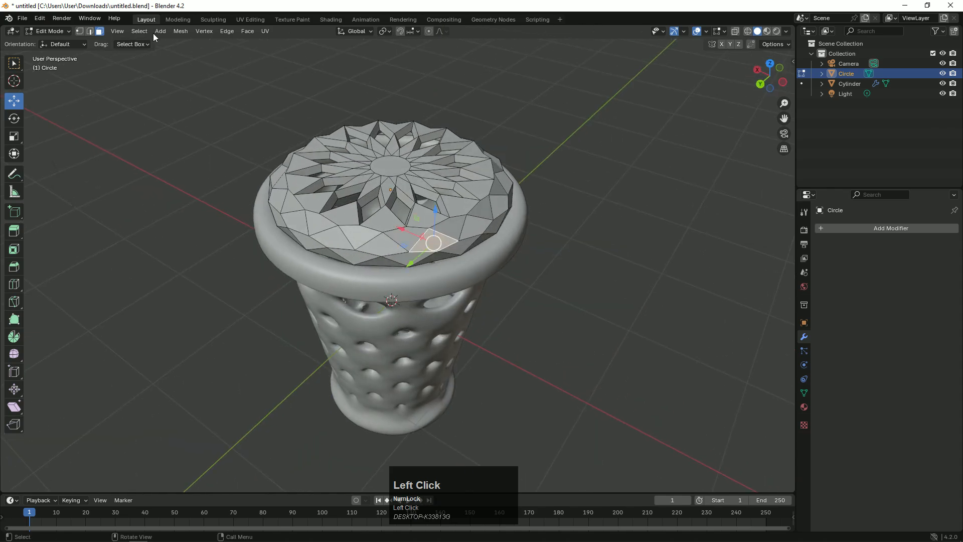
click(140, 31)
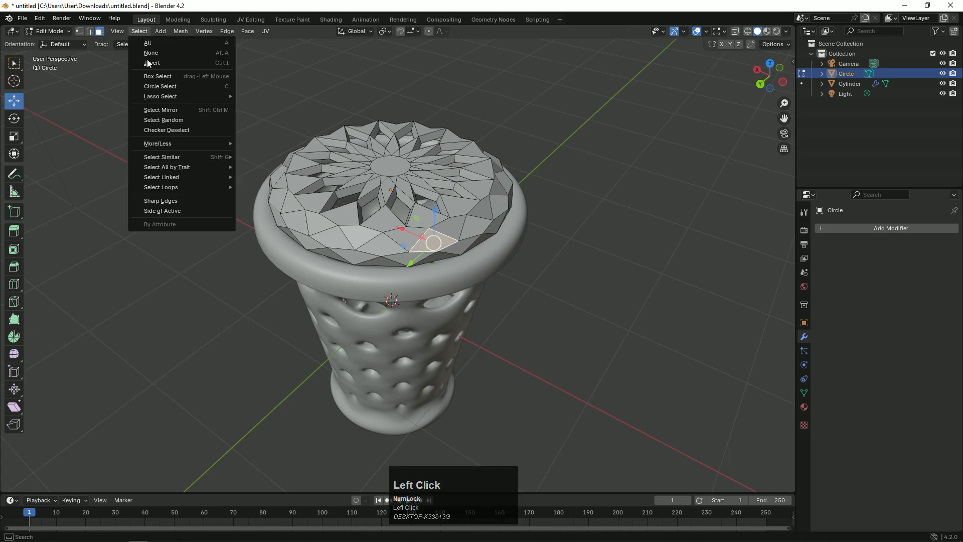
mouse_move(190, 158)
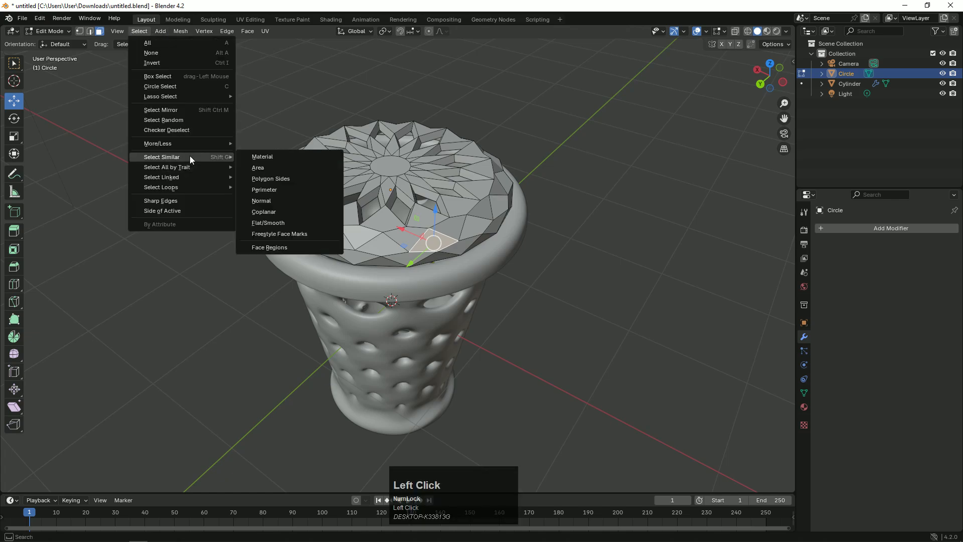
click(286, 189)
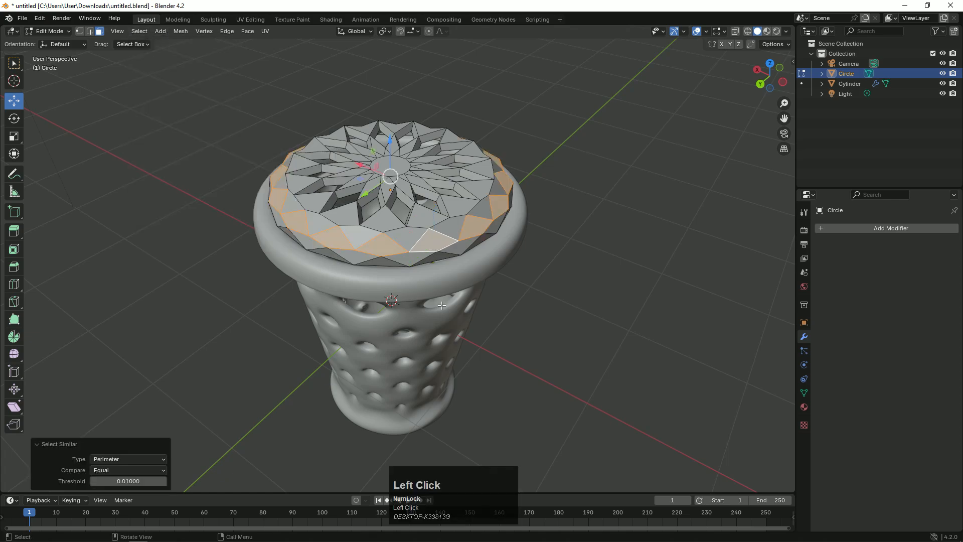
key(i)
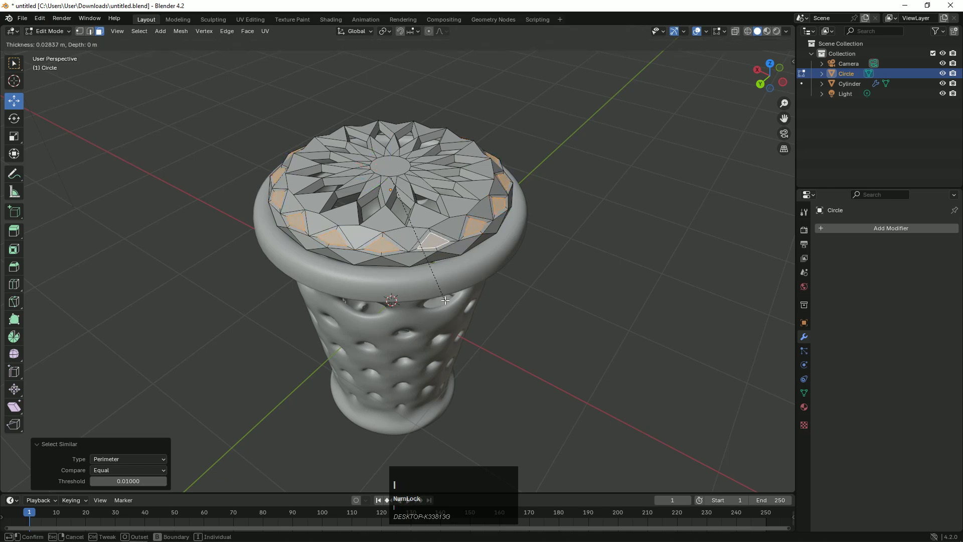
click(446, 300)
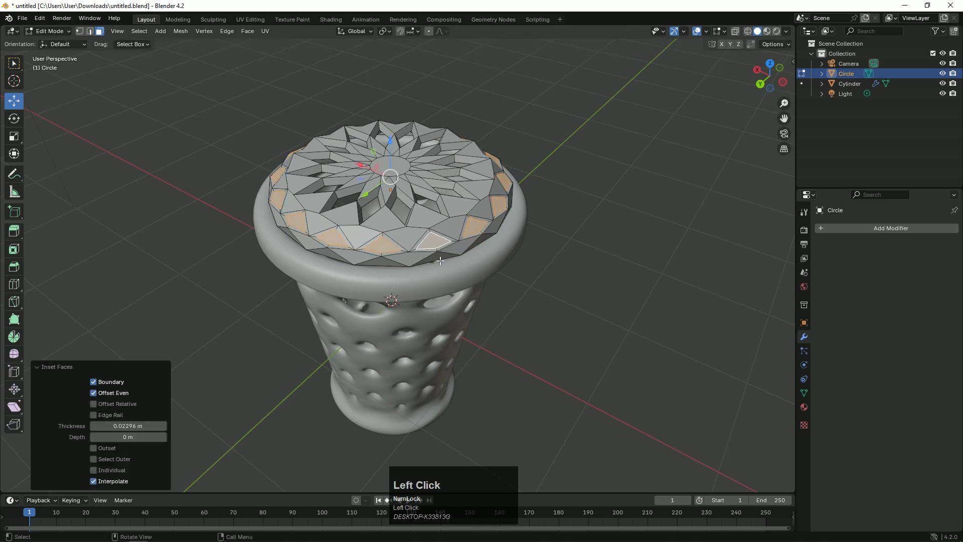
- Lower the inset outer-ring faces about 0.029 m along Z, delete them to open holes in the lid, and save the file
drag(387, 145, 388, 146)
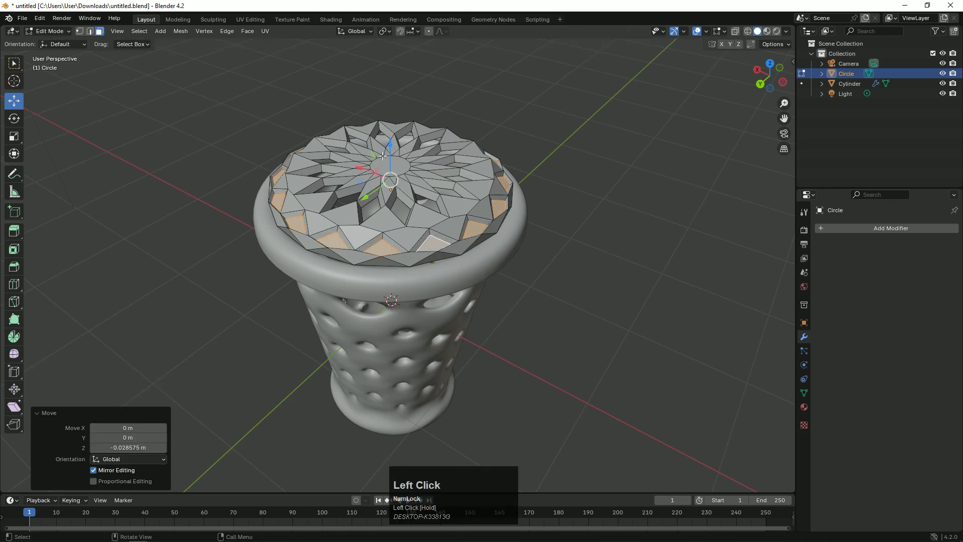
key(Delete)
click(421, 204)
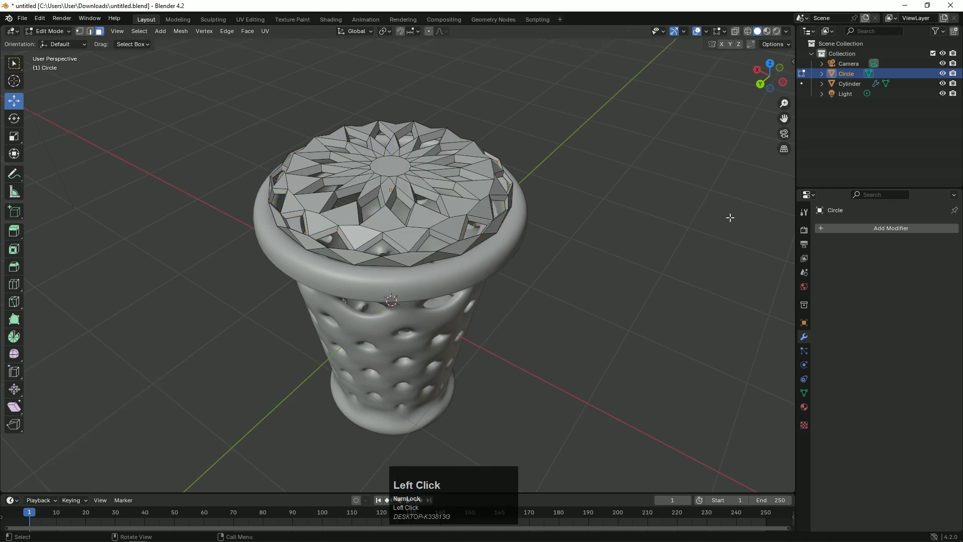
drag(779, 78, 725, 82)
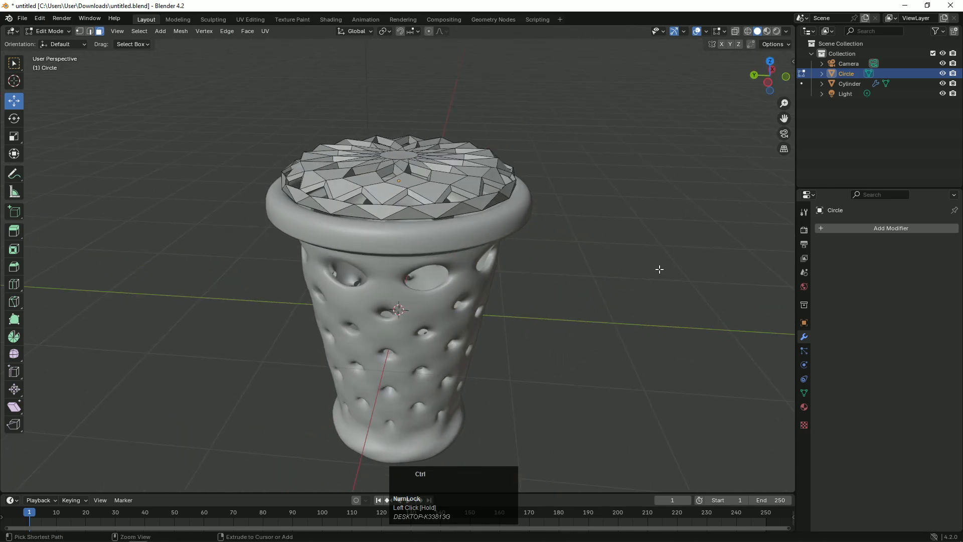
key(ctrl+s)
- Shade the lid smooth in Object Mode and add a Subdivision Surface modifier with viewport level 3
key(Tab)
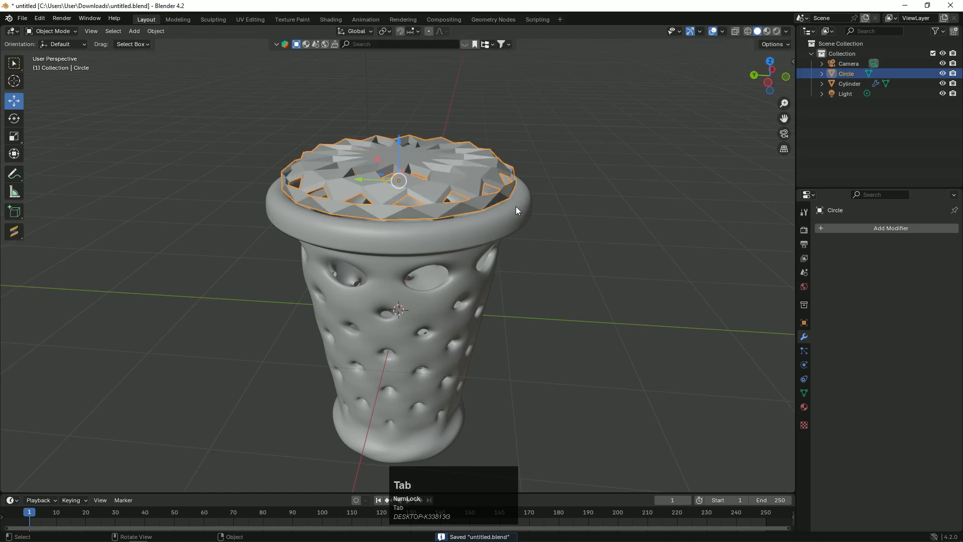
right_click(453, 179)
click(453, 179)
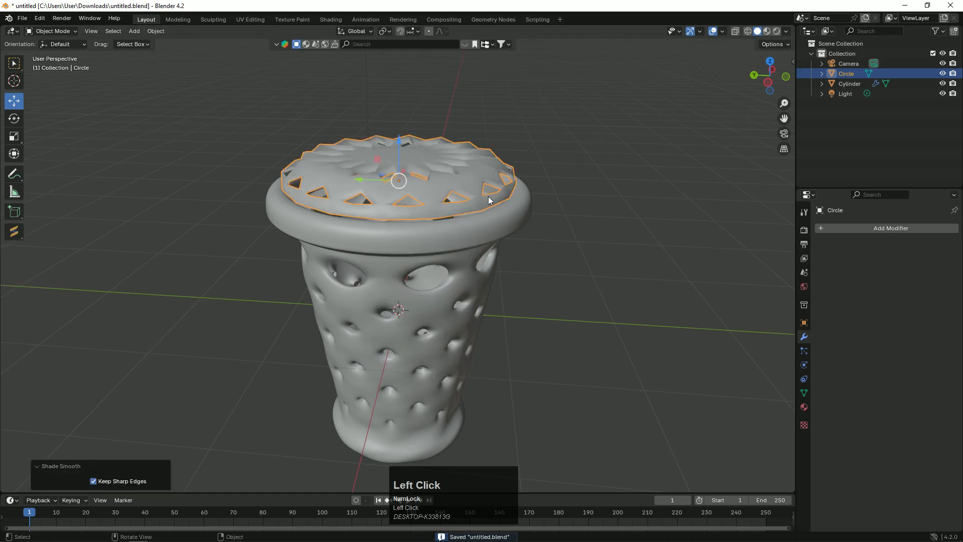
click(862, 230)
click(842, 235)
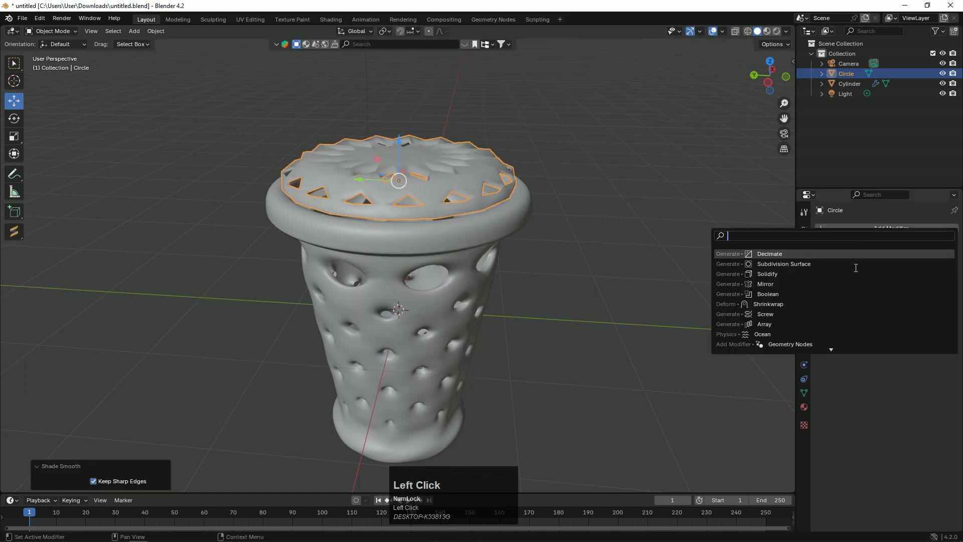
click(873, 263)
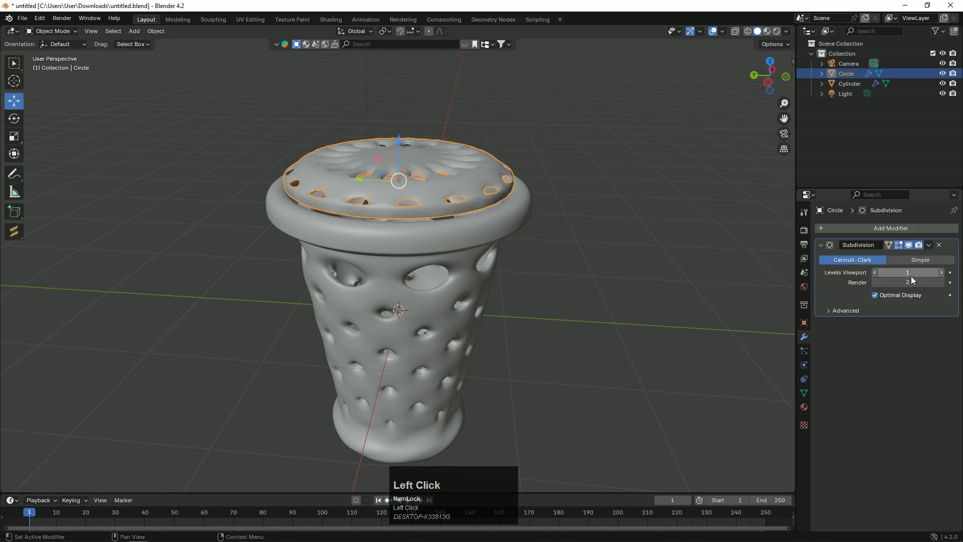
click(942, 272)
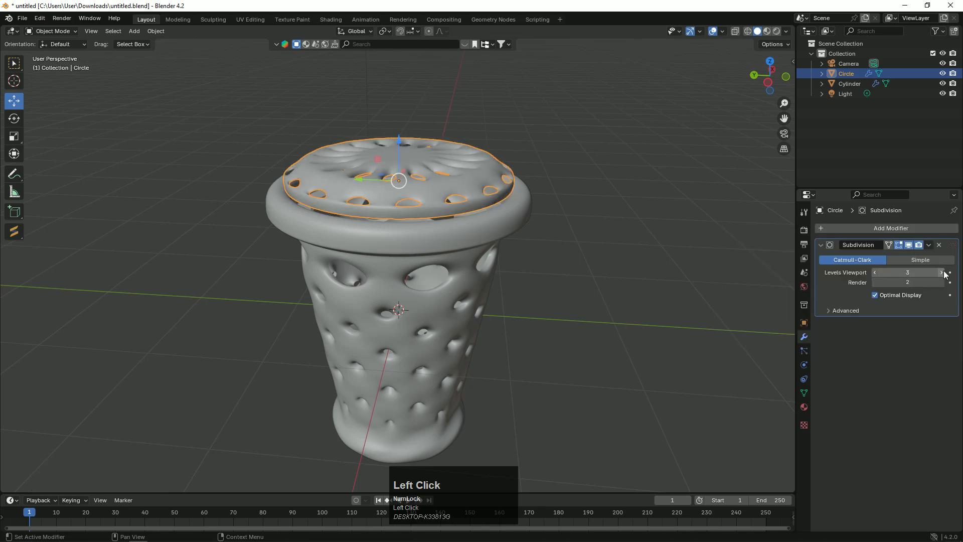
- Apply the Subdivision modifiers of both the lid and the container body
mouse_move(770, 77)
mouse_down()
mouse_move(757, 108)
mouse_move(768, 85)
mouse_move(759, 84)
mouse_up()
scroll(652, 171, down, 1)
scroll(651, 171, up, 1)
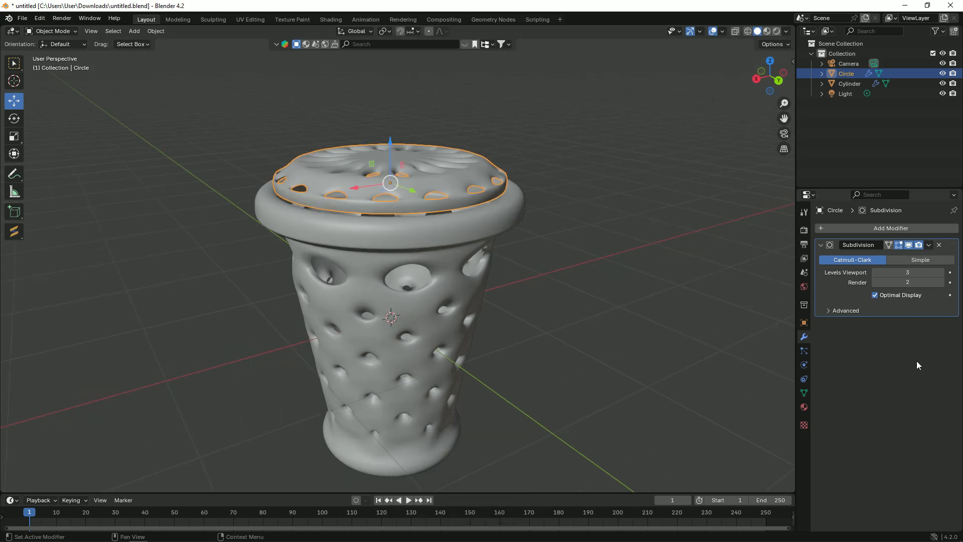
click(932, 245)
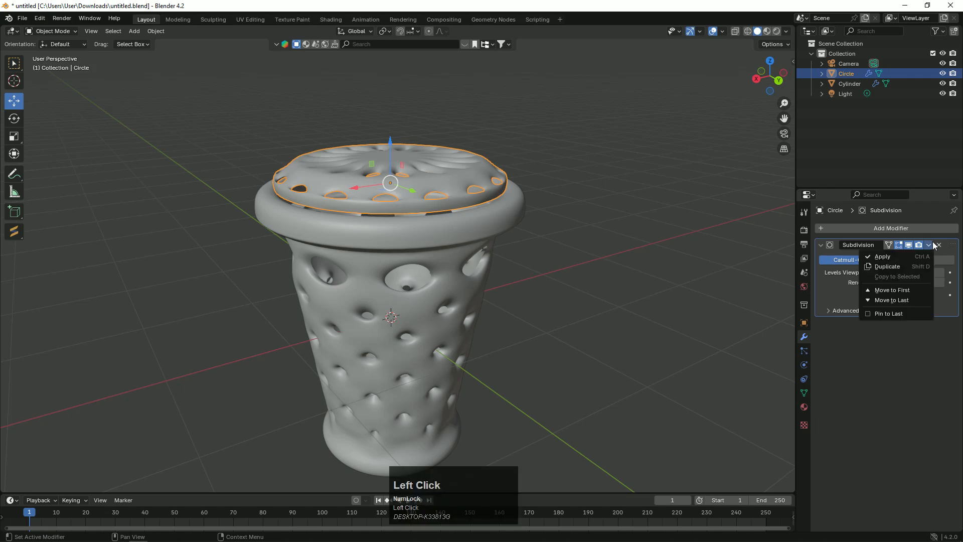
click(916, 256)
click(486, 228)
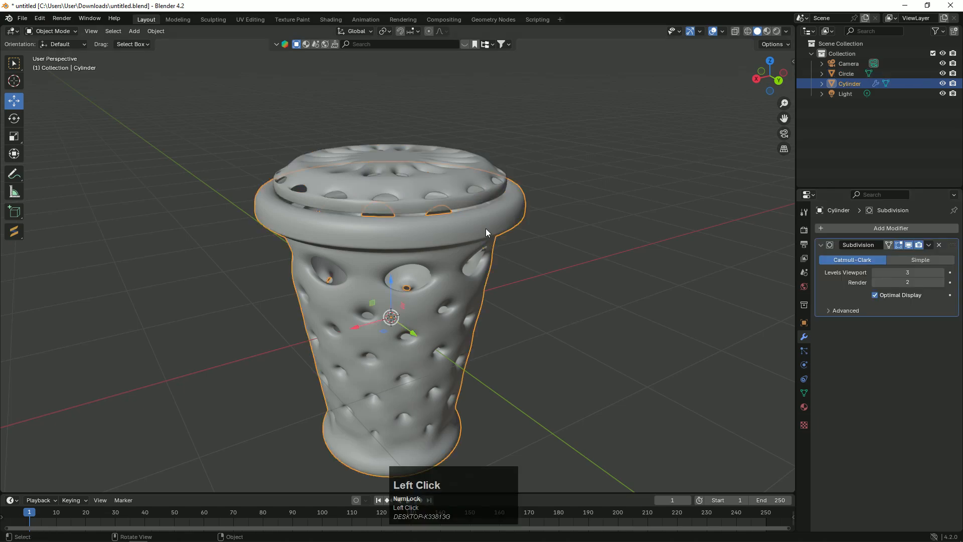
click(928, 245)
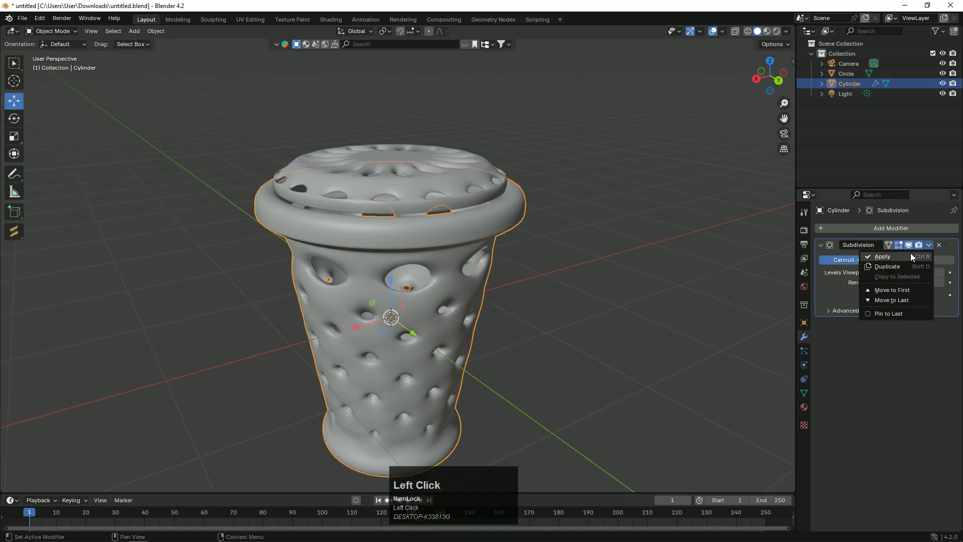
click(911, 254)
click(648, 296)
- Lower the lid onto the container's rim along Z by about 0.014 m and a further 0.013 m, and save the file
click(396, 175)
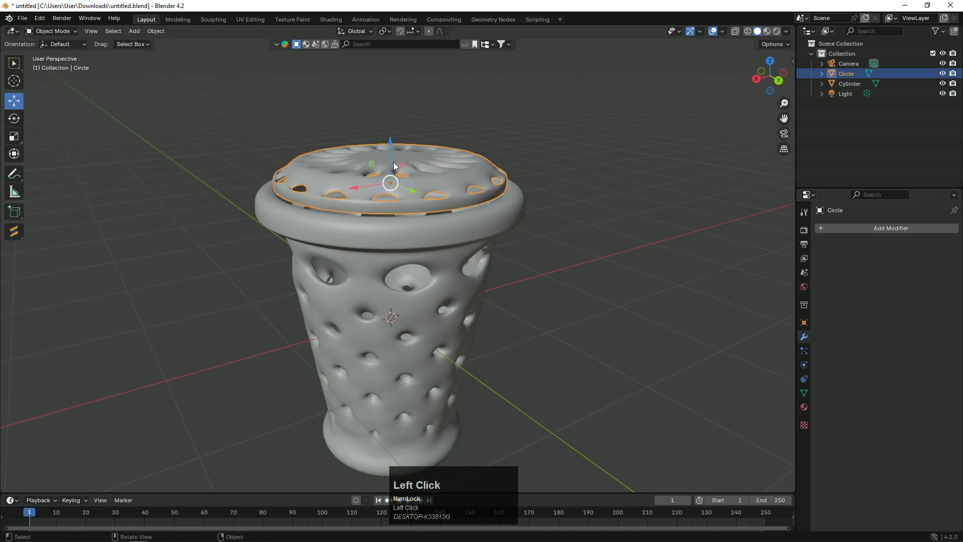
key(KP_1)
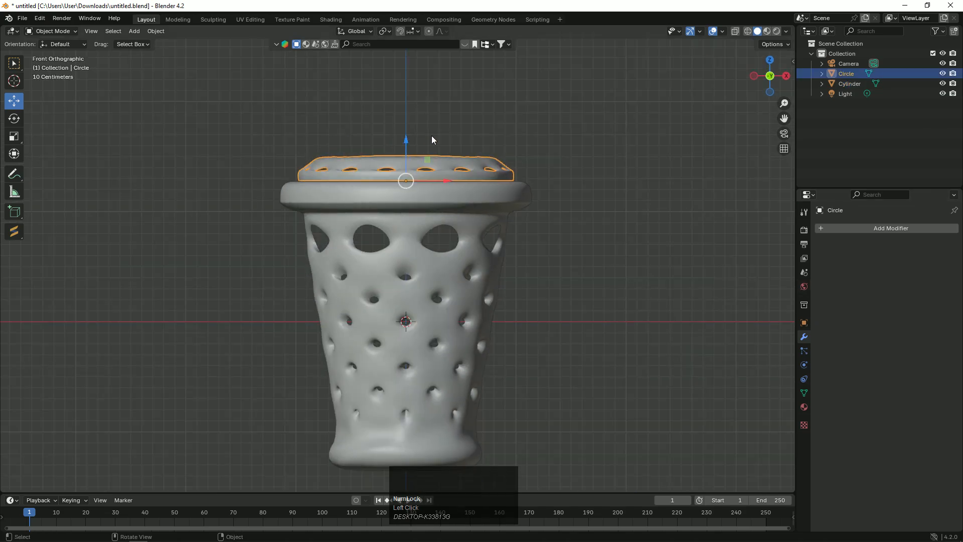
drag(407, 140, 405, 142)
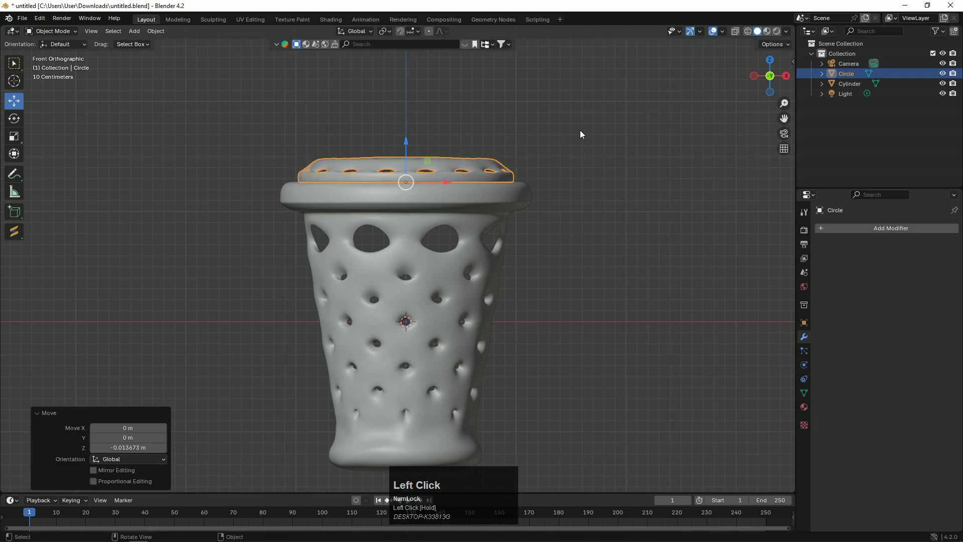
click(701, 103)
drag(771, 62, 737, 76)
click(502, 167)
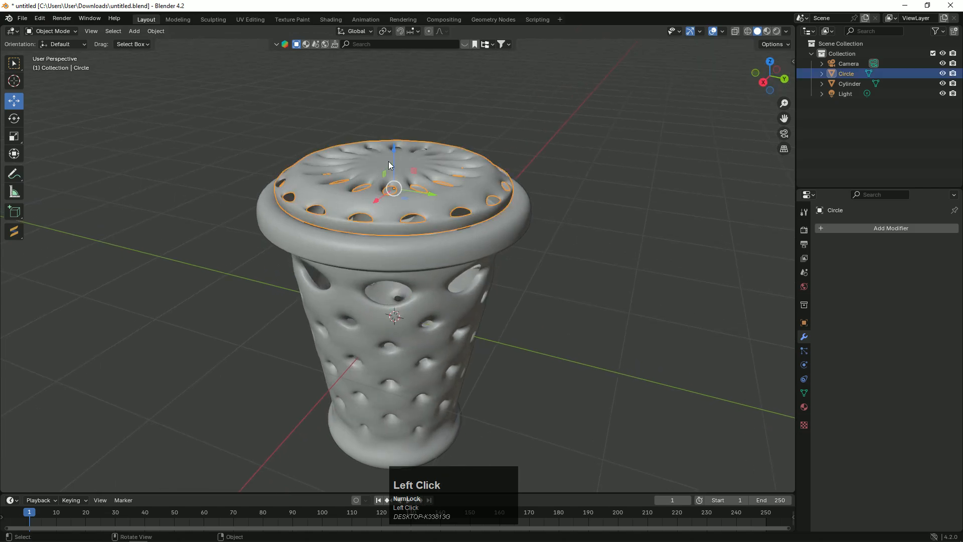
drag(393, 144, 393, 146)
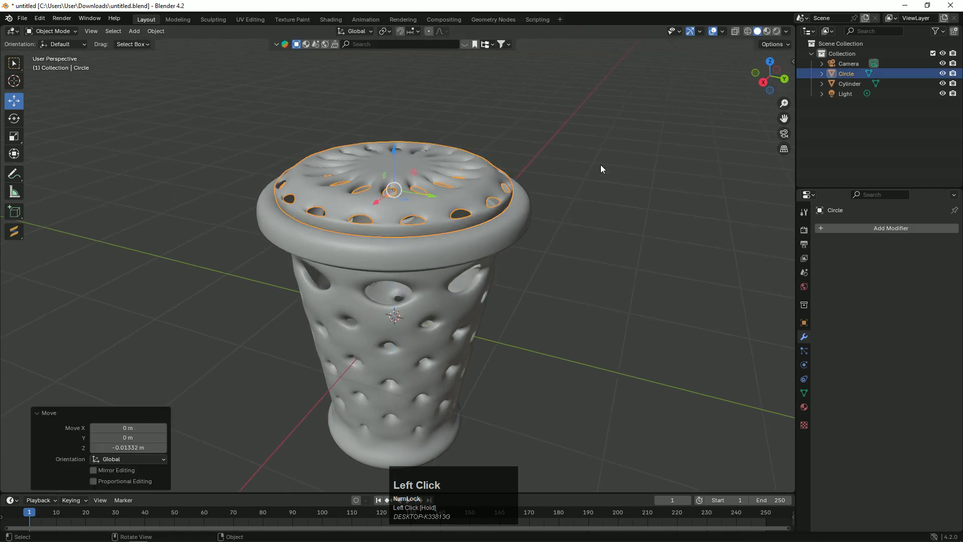
click(769, 172)
key(ctrl+s)
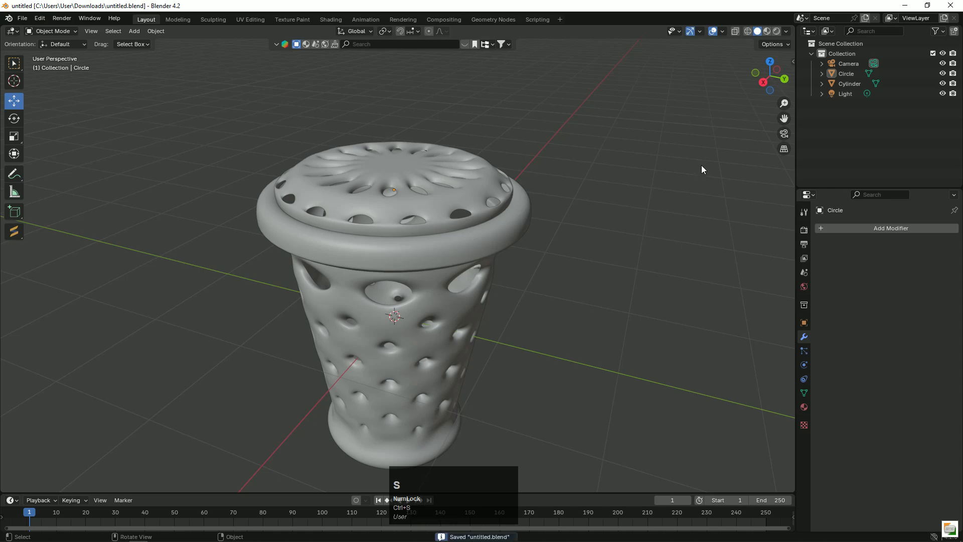
- Turn on the Face Orientation overlay to check the normals of the lid and container
drag(770, 75, 730, 91)
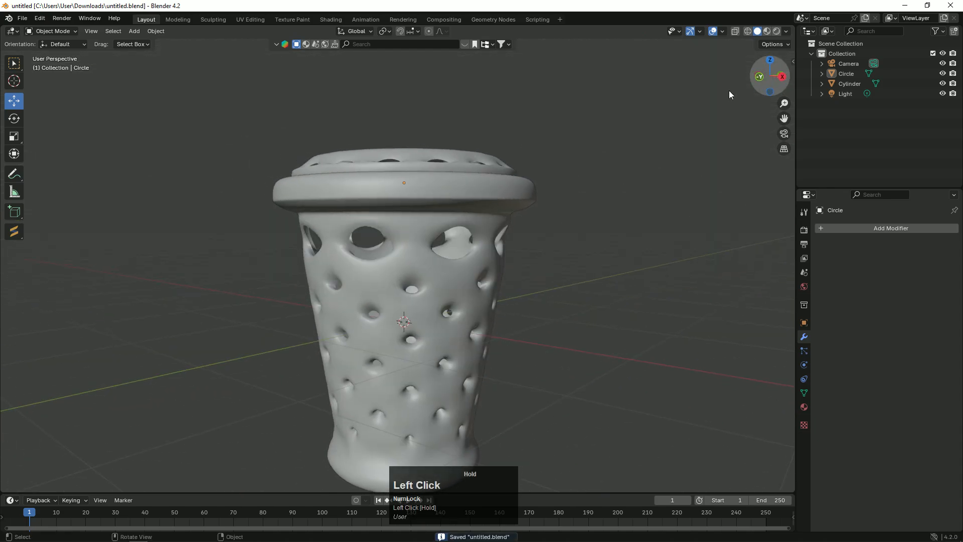
click(723, 33)
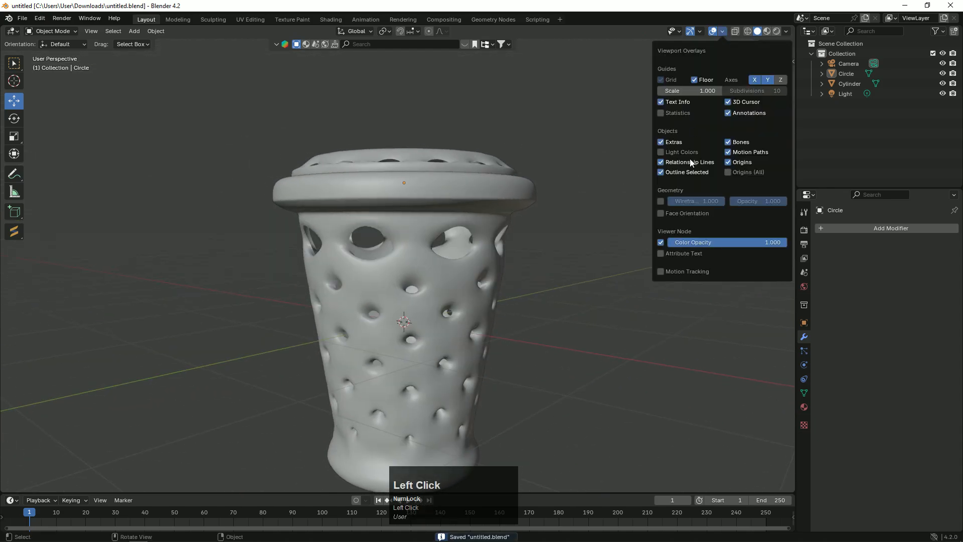
click(679, 213)
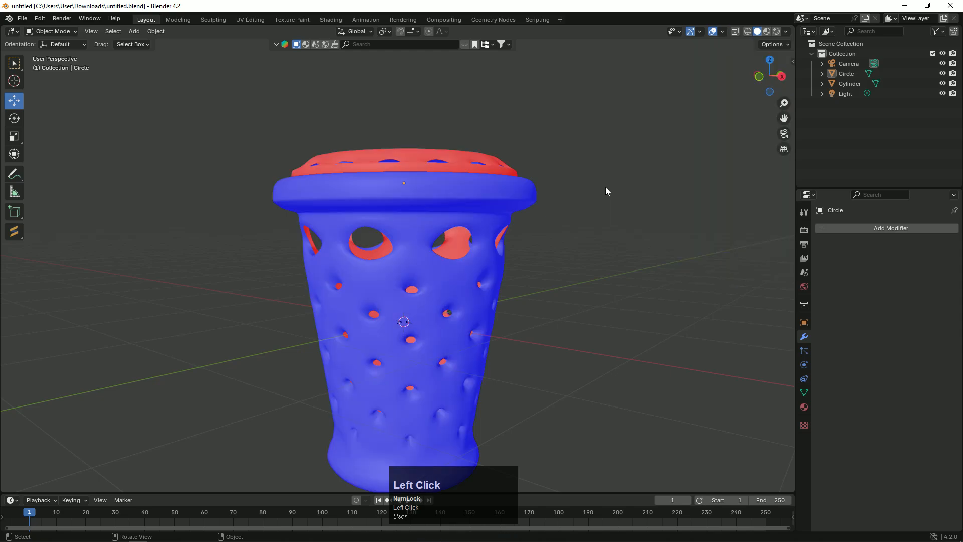
- Recalculate the normals of all the lid's faces to point outside, return to Object Mode, and save the file
drag(782, 92, 462, 187)
click(420, 196)
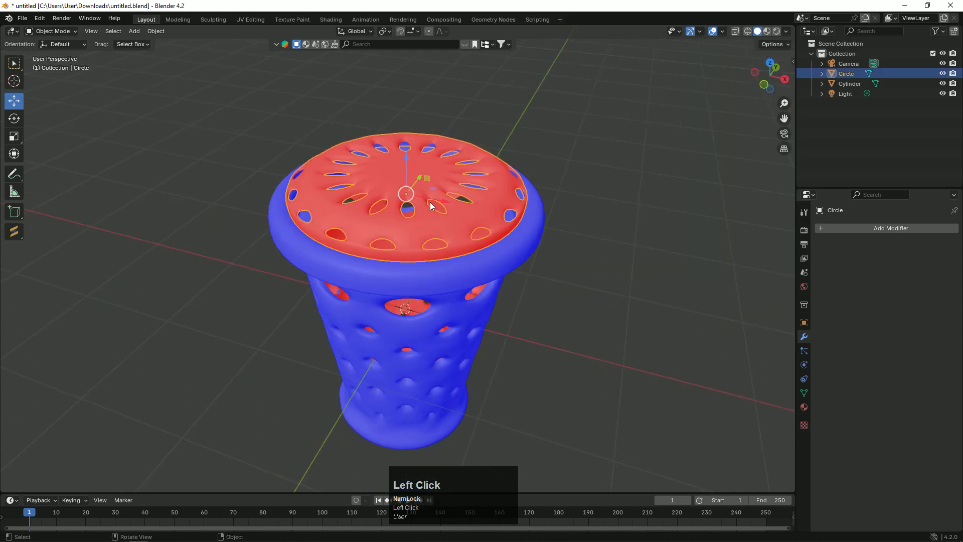
key(Tab)
key(a)
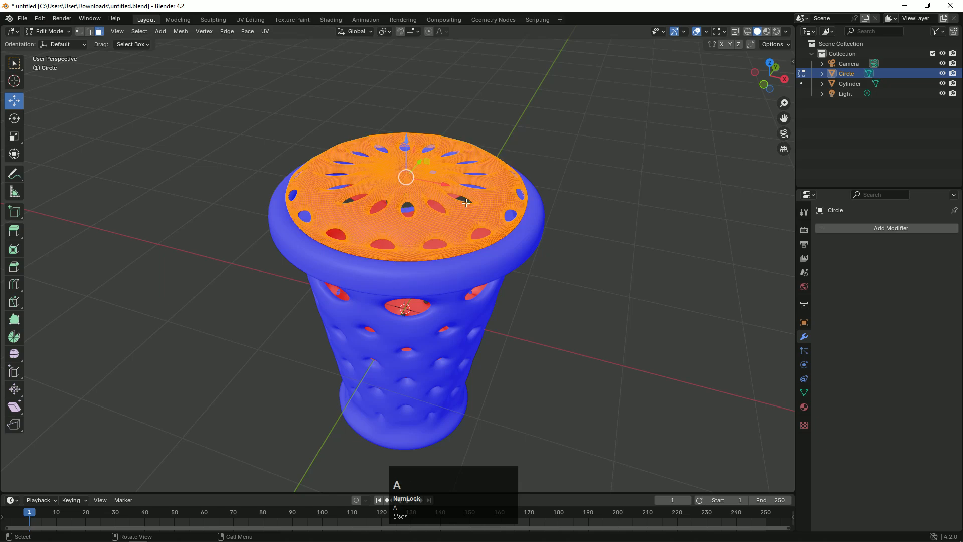
key(shift+n)
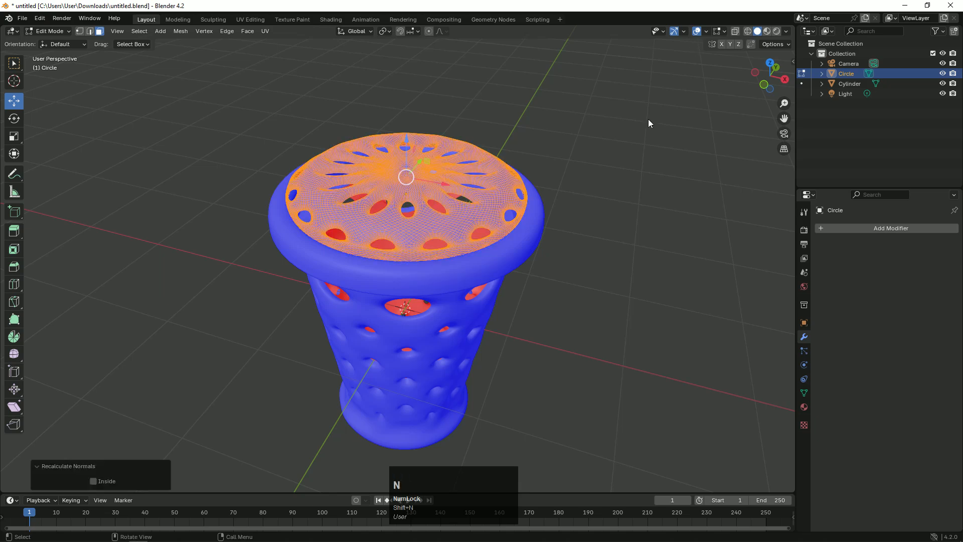
key(Tab)
click(673, 173)
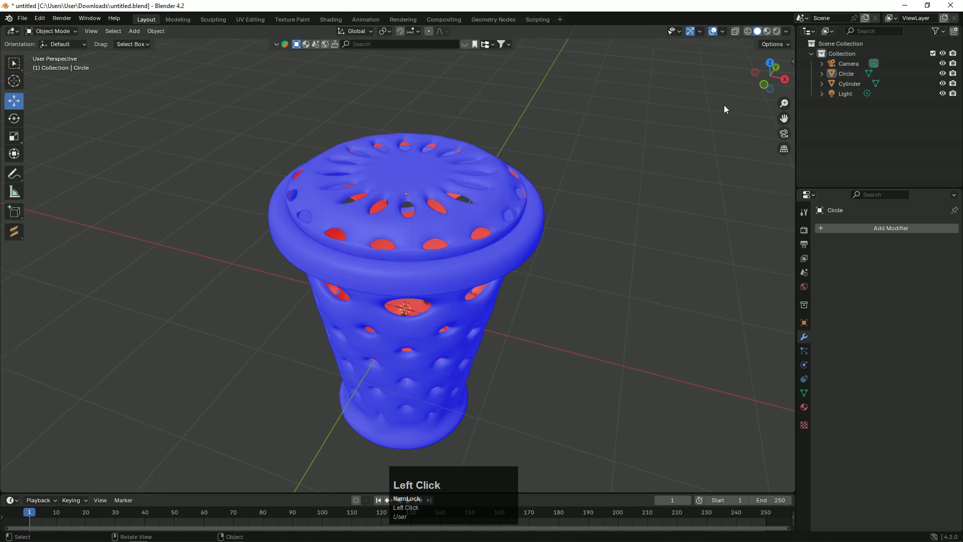
key(ctrl+s)
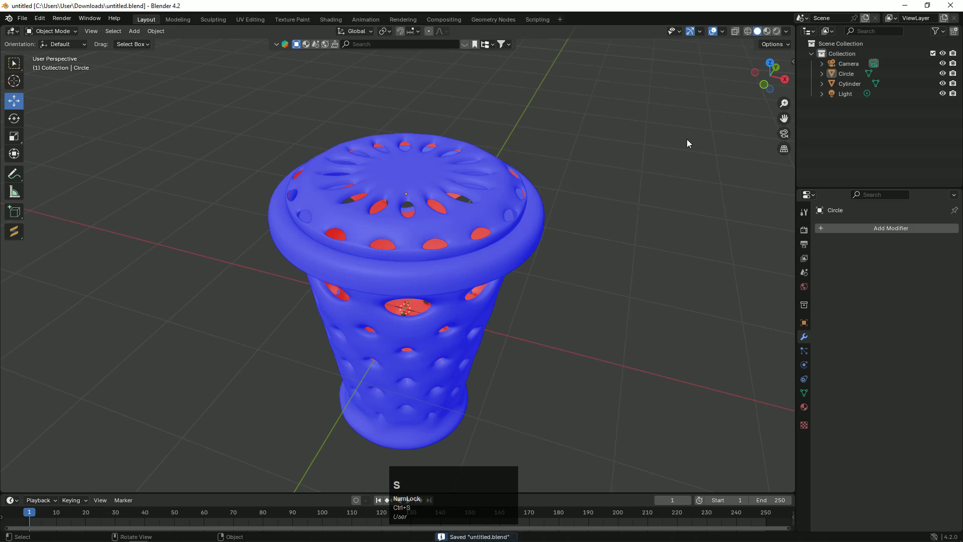
- Turn off the Face Orientation overlay and view the finished container with its lid from the side
click(722, 31)
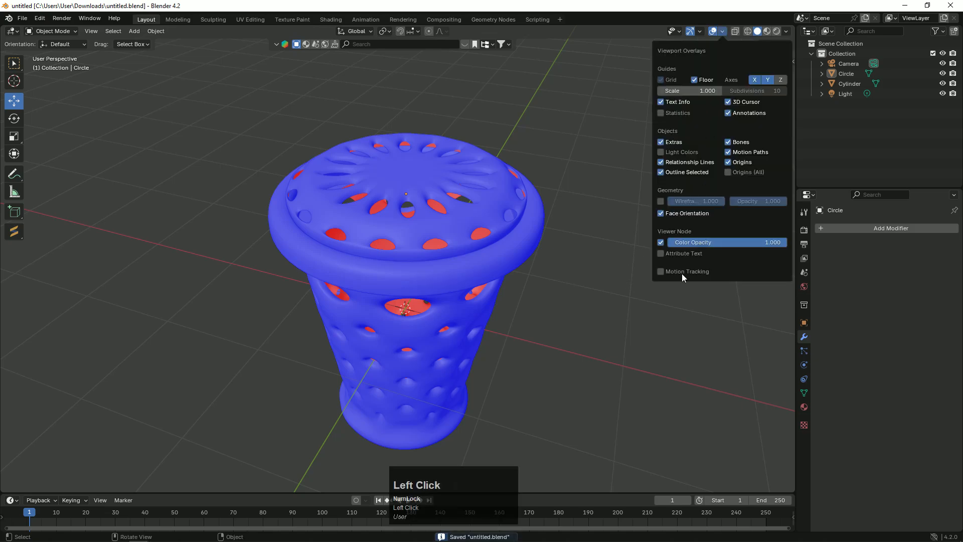
click(682, 214)
drag(781, 82, 792, 48)
scroll(722, 168, down, 2)
scroll(721, 171, up, 1)
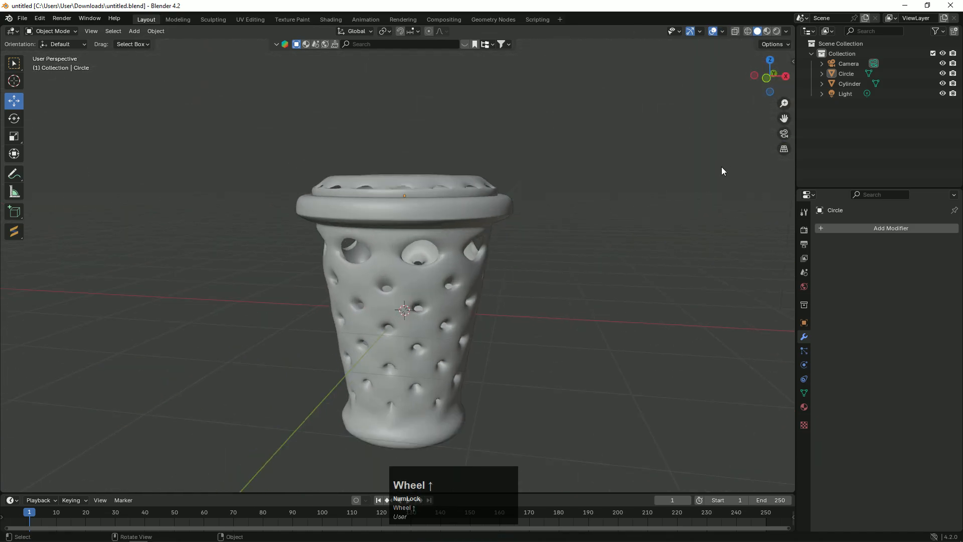
click(387, 44)
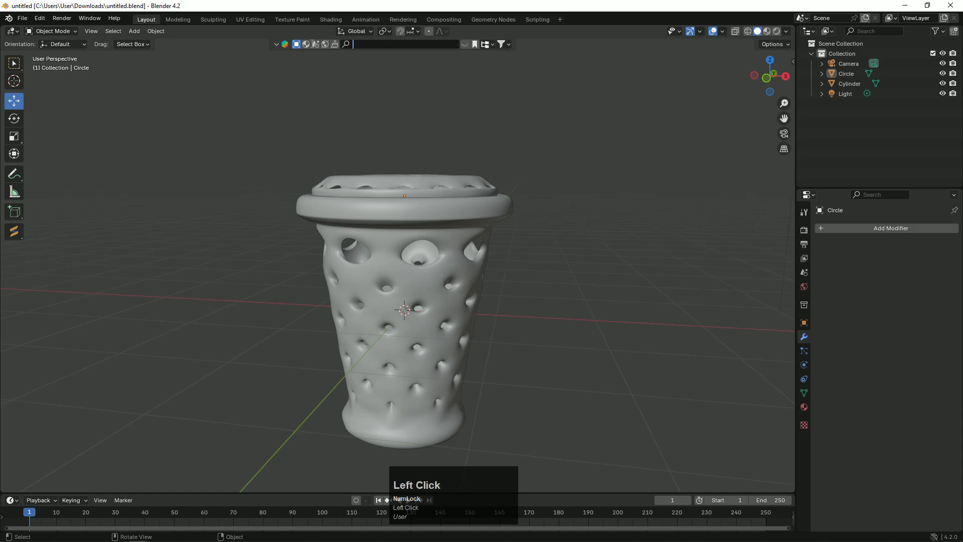
- Set the asset library search to materials and search for "plastic"
click(303, 46)
text(pla)
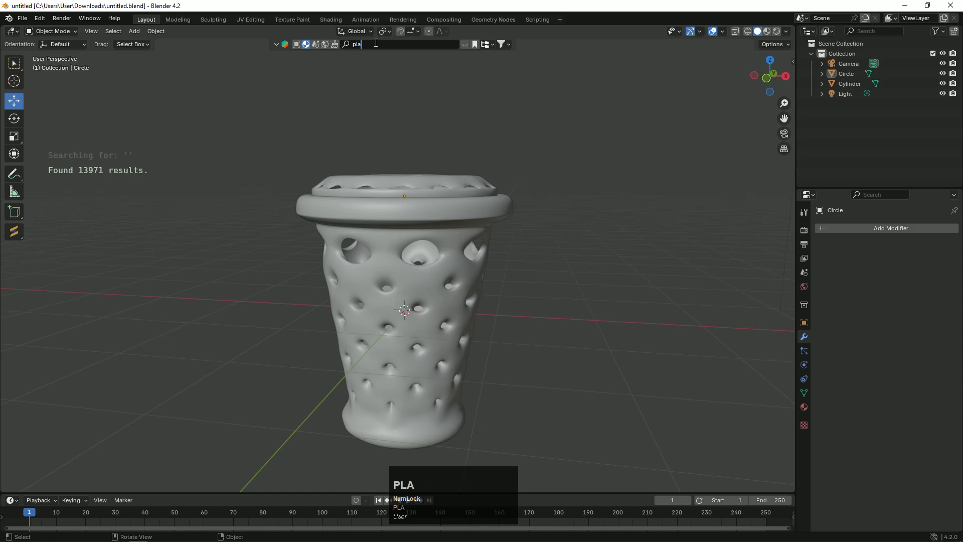
text(stic)
key(Return)
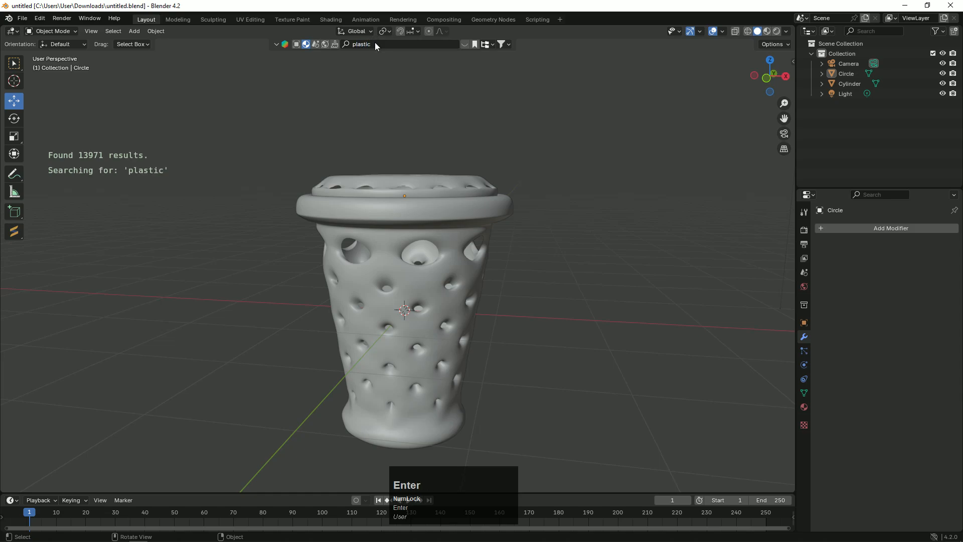
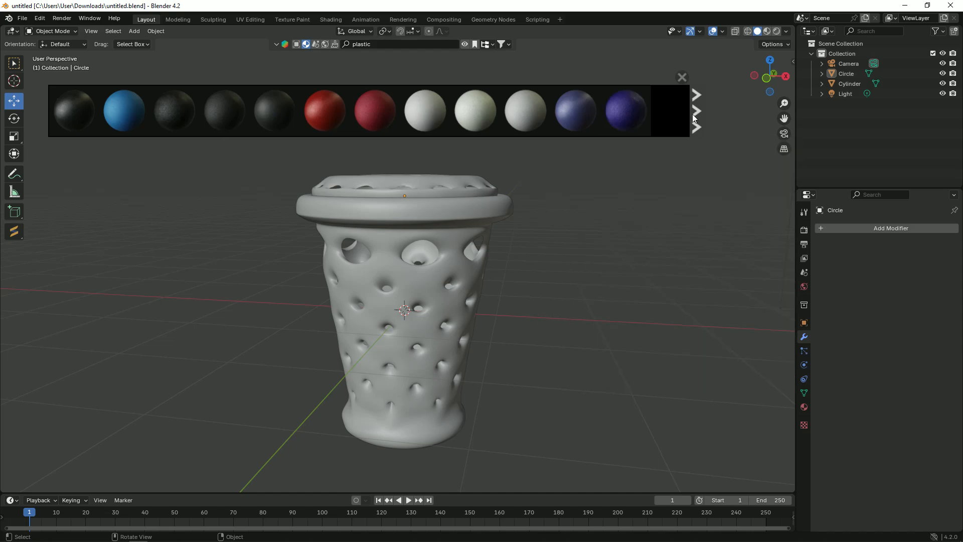
- Apply the glossy blue "Plastic" material to the container and switch the viewport shading to Material Preview
click(696, 112)
mouse_move(279, 109)
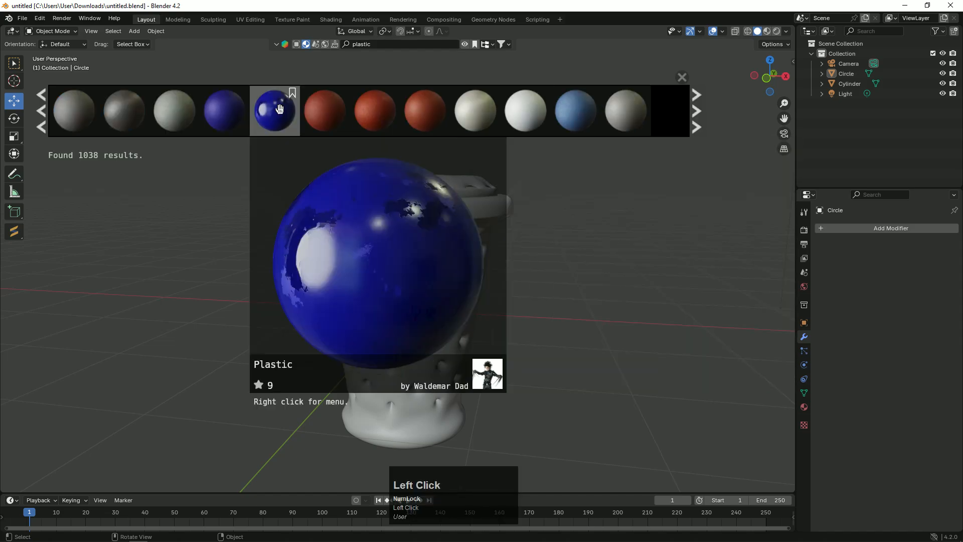
drag(279, 109, 398, 337)
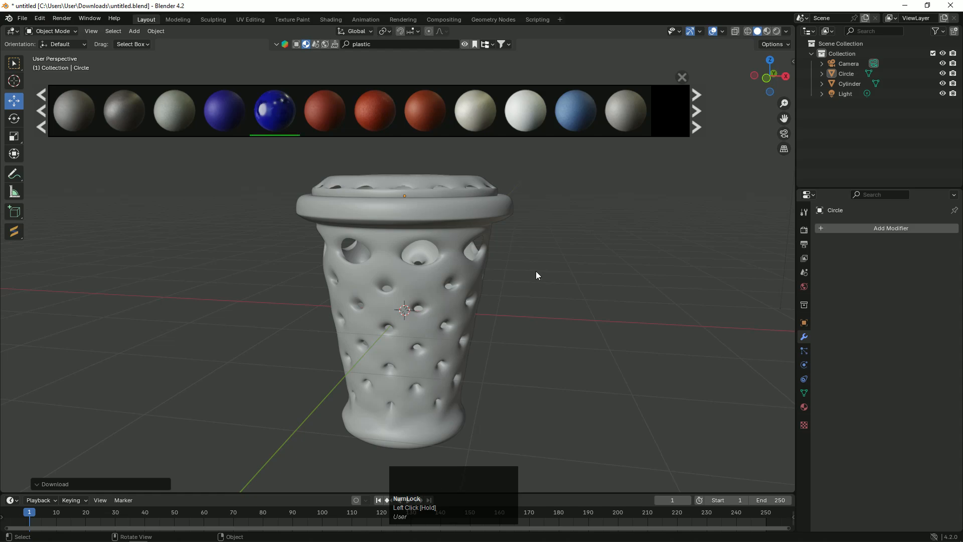
click(766, 33)
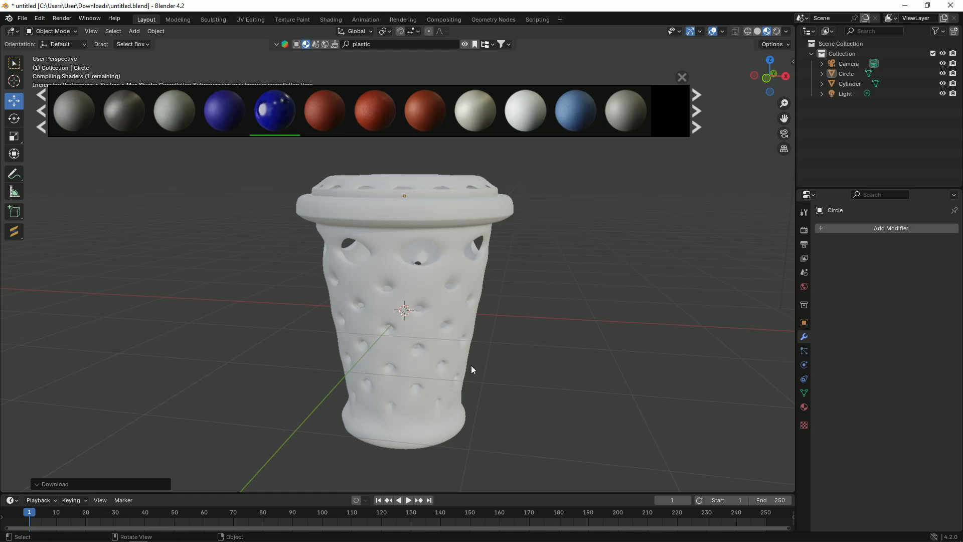
click(45, 482)
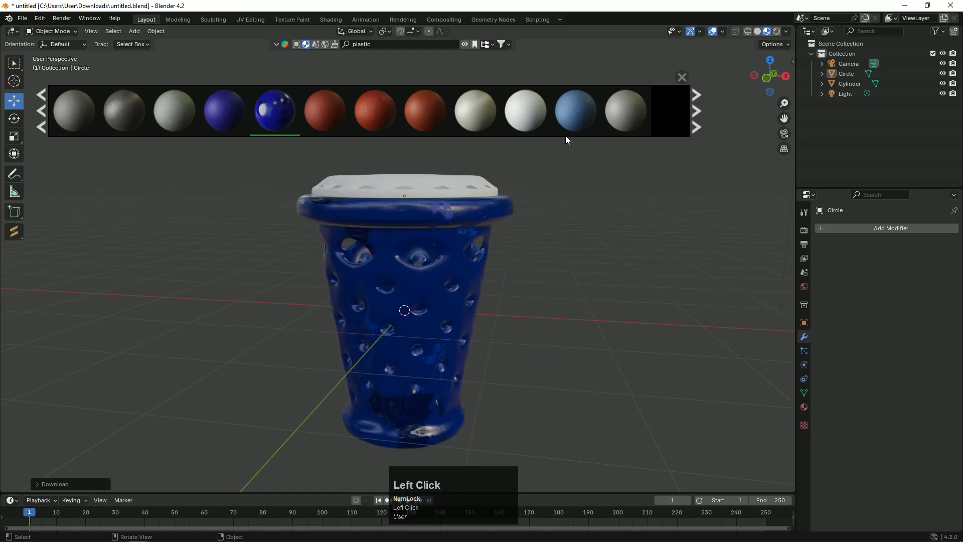
- Try the brown plastic material on the container and browse further plastic materials in the library
click(701, 113)
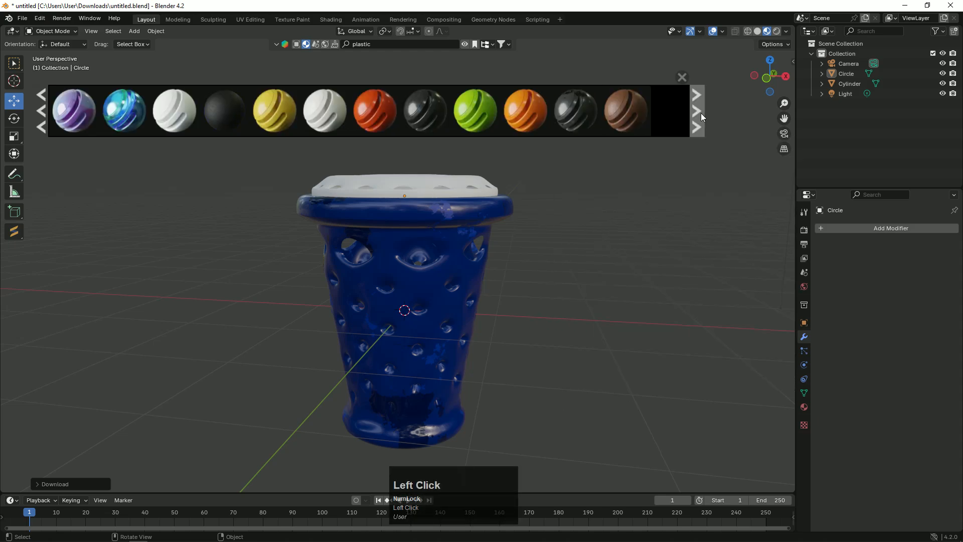
drag(626, 111, 429, 312)
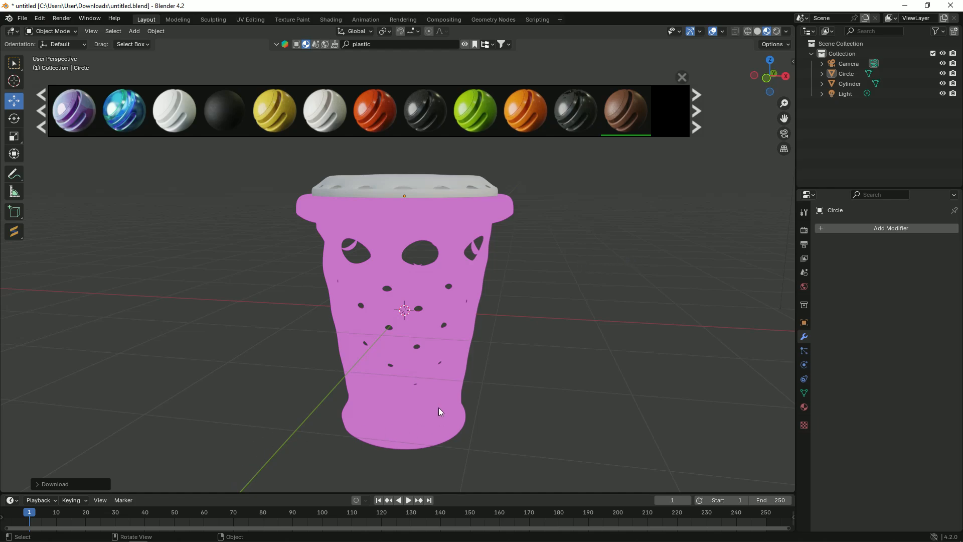
mouse_move(768, 76)
mouse_down()
mouse_move(742, 95)
mouse_move(562, 60)
mouse_move(718, 84)
mouse_move(772, 82)
mouse_up()
click(703, 106)
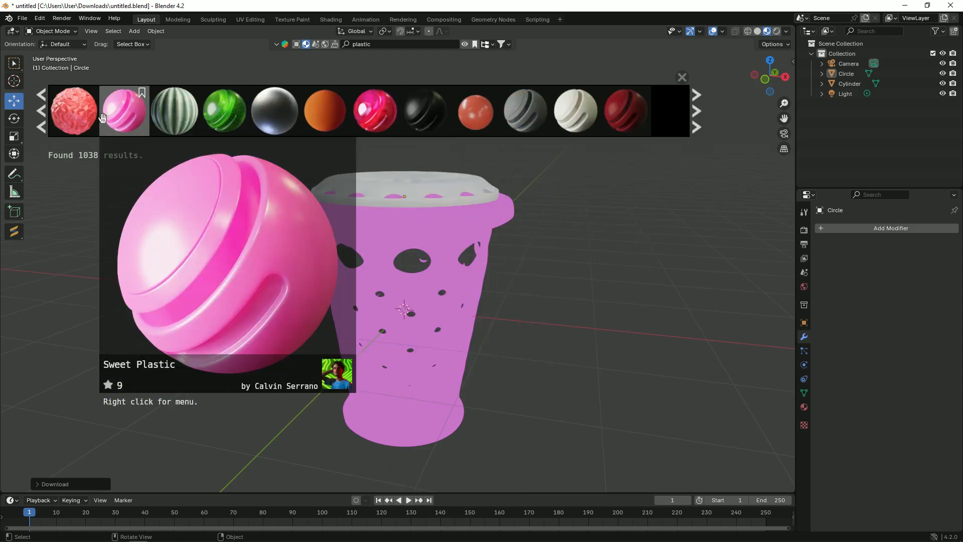
mouse_move(87, 120)
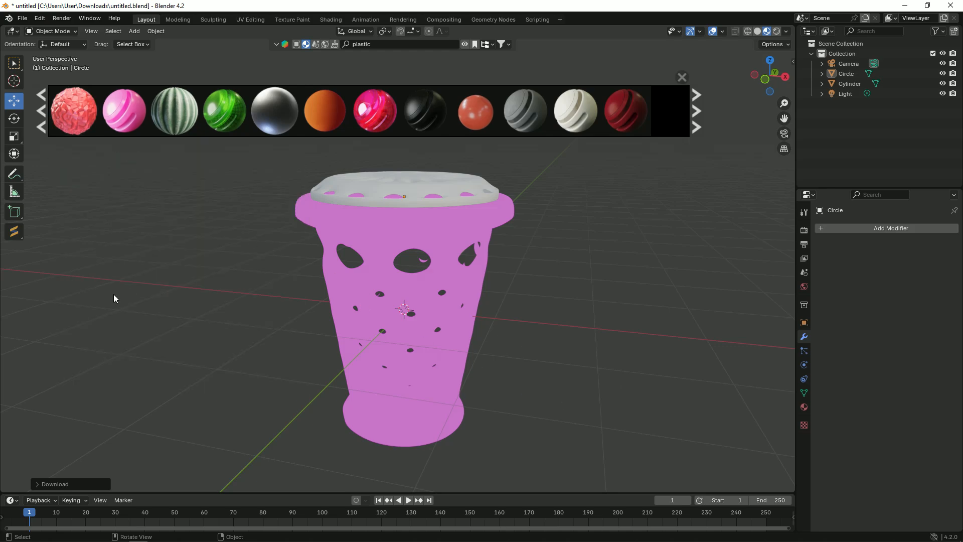
click(40, 485)
mouse_move(69, 118)
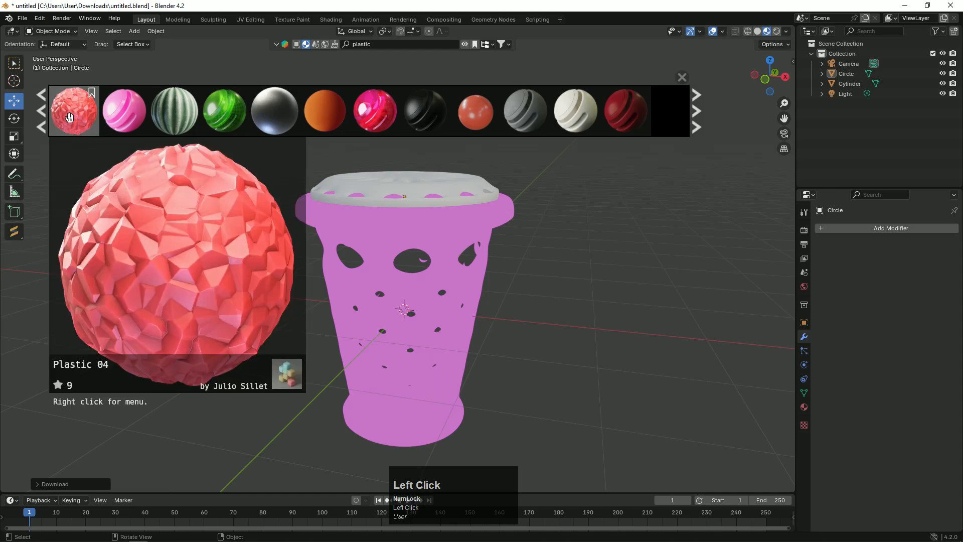
mouse_move(335, 127)
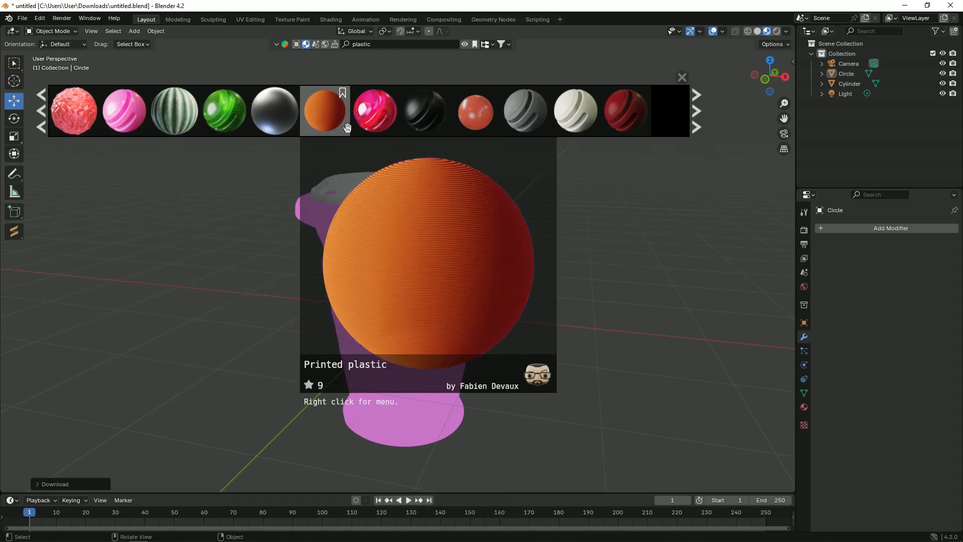
- Search the material library for "wood"
click(385, 44)
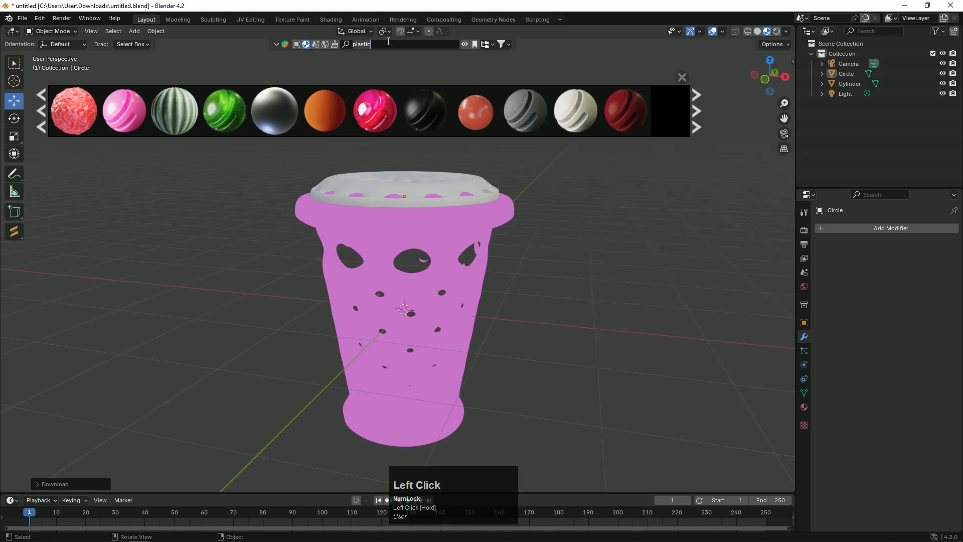
text(wood)
key(Return)
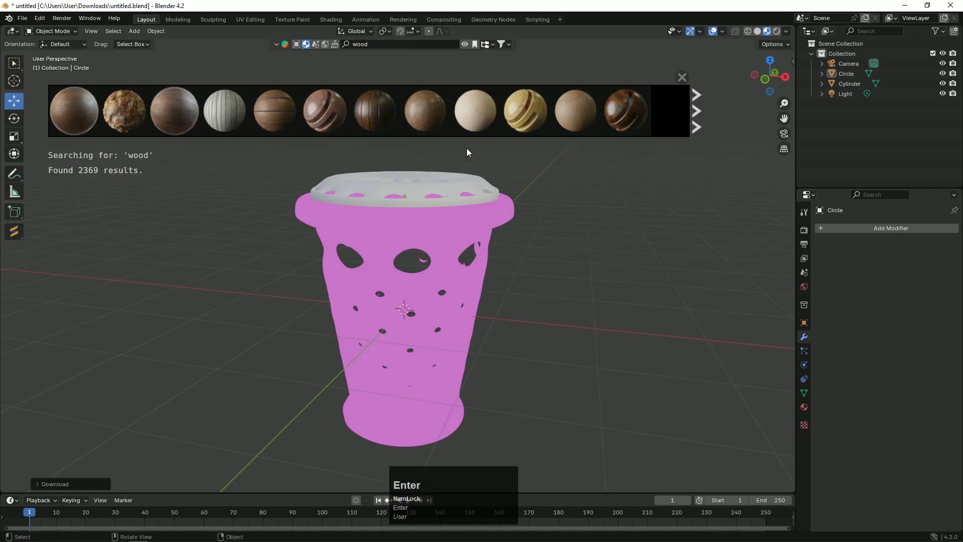
- Apply the dark brown, fine-grained "Wood" material to the container body
mouse_move(95, 119)
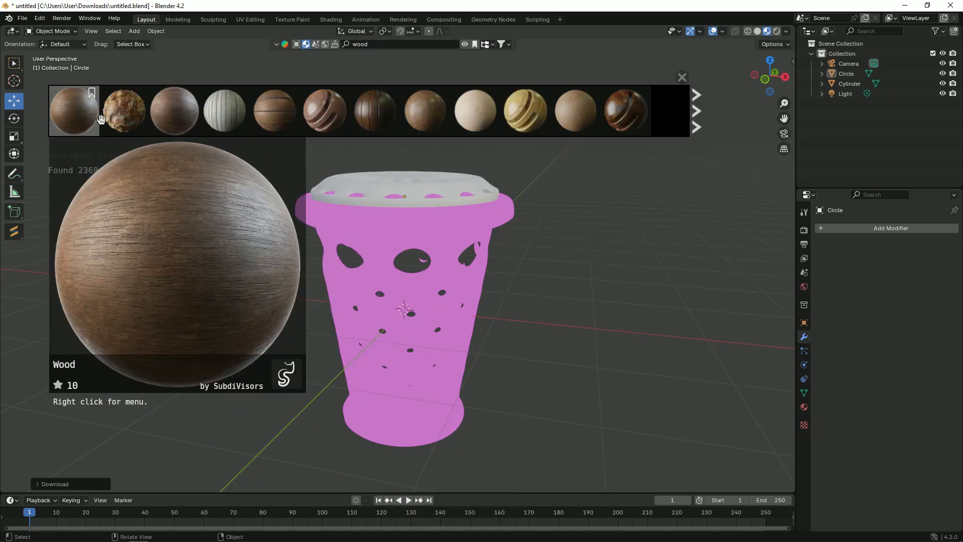
mouse_move(137, 121)
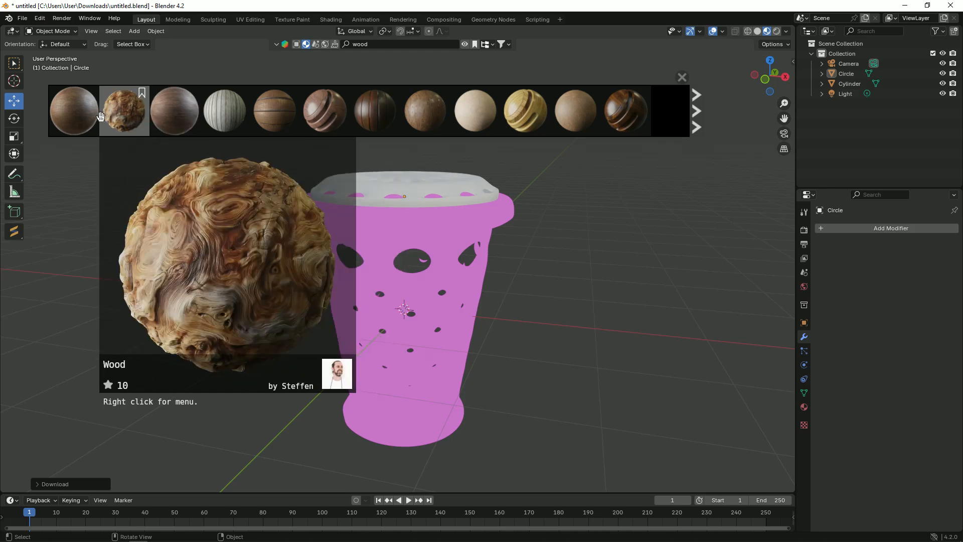
drag(96, 115, 393, 284)
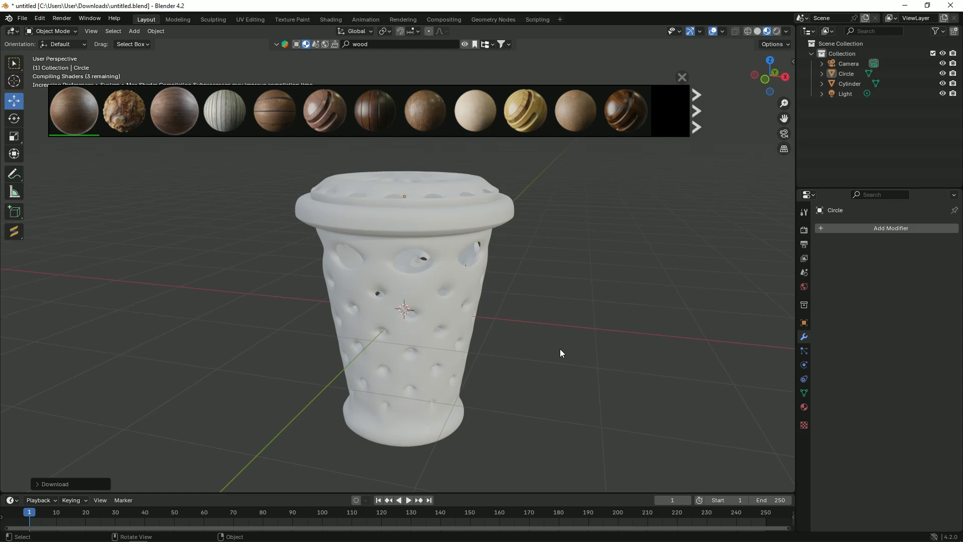
click(600, 330)
- Apply the gnarled, swirly "Wood" material to the perforated lid and save the file
drag(771, 75, 612, 189)
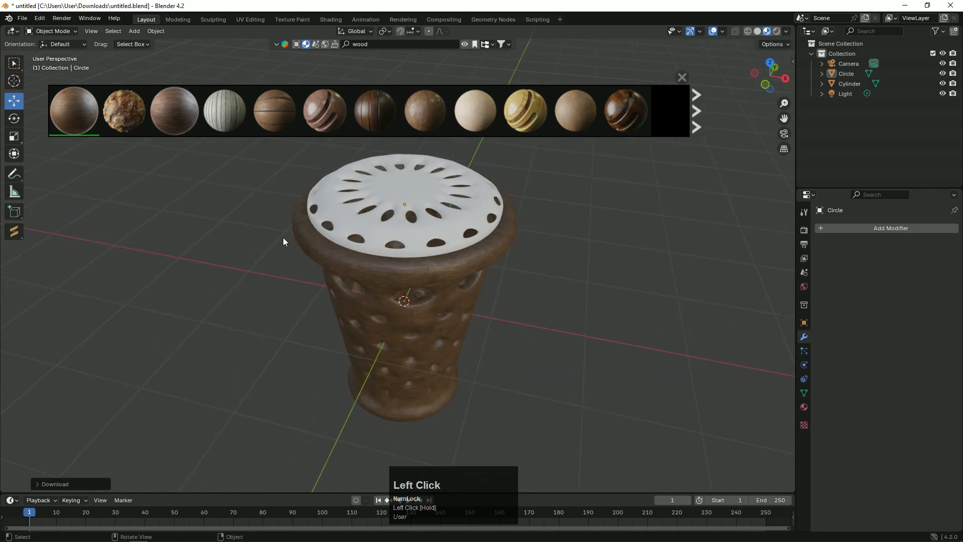
click(358, 218)
drag(124, 110, 385, 205)
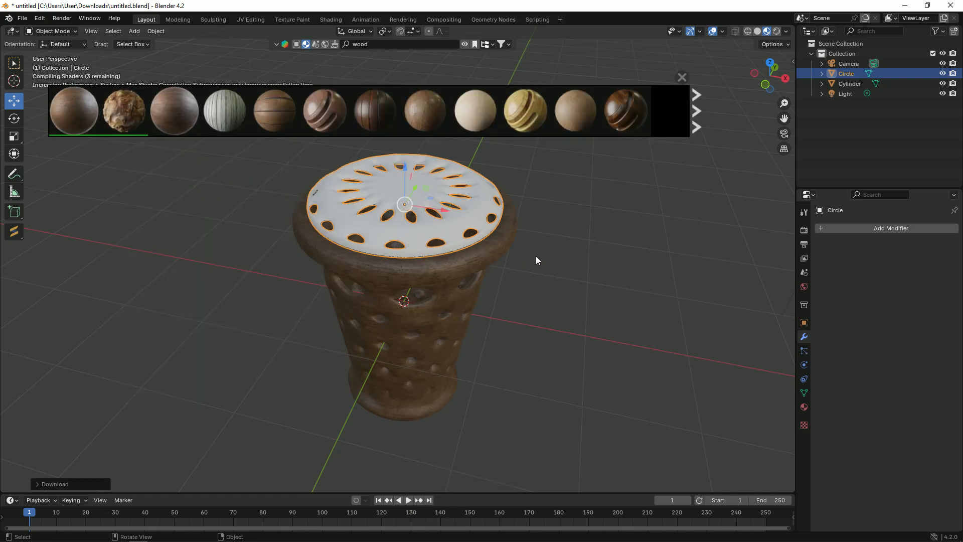
click(589, 268)
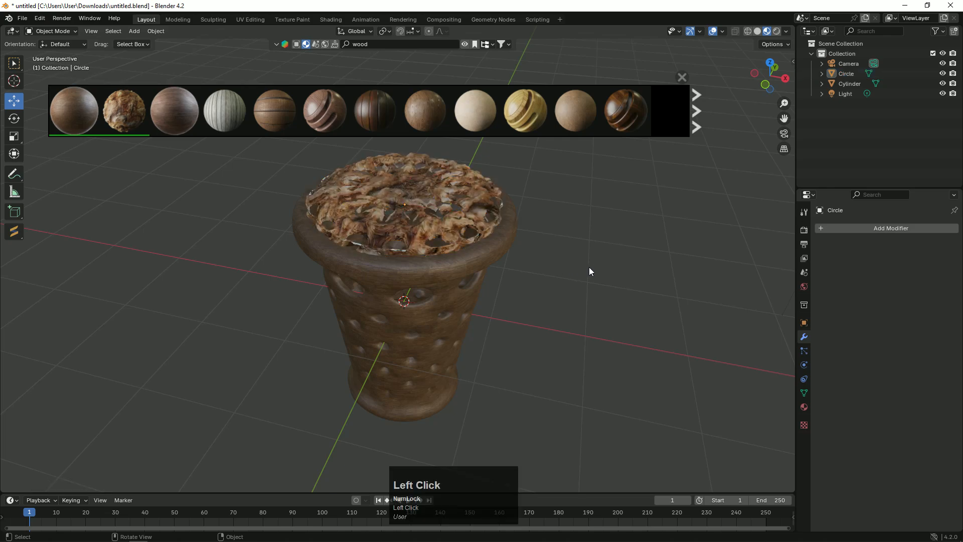
mouse_move(780, 75)
mouse_down()
mouse_move(765, 58)
mouse_move(773, 86)
mouse_move(768, 64)
mouse_up()
key(ctrl+s)
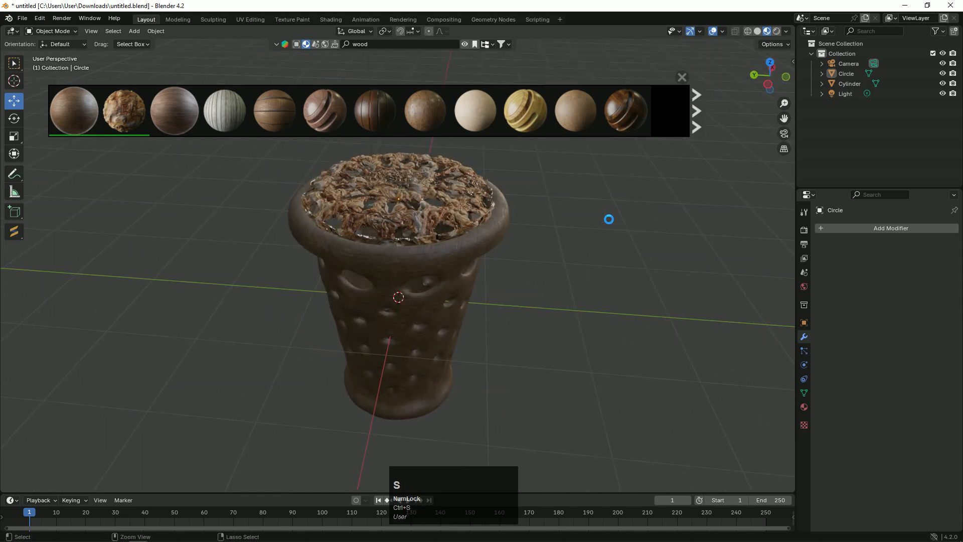
- Replace the container's material with the light yellow wood from the library, close the search results, and save the file
mouse_move(521, 124)
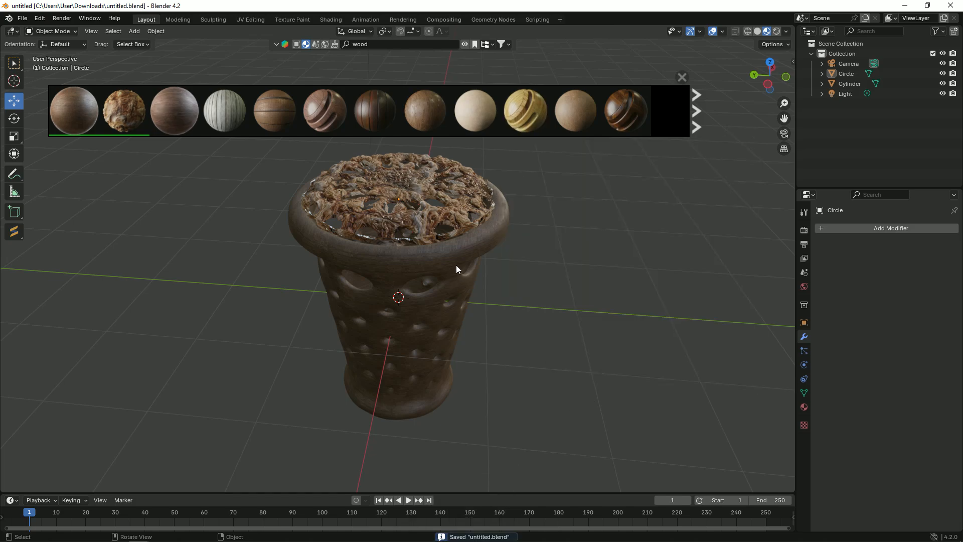
click(457, 267)
drag(545, 129, 464, 246)
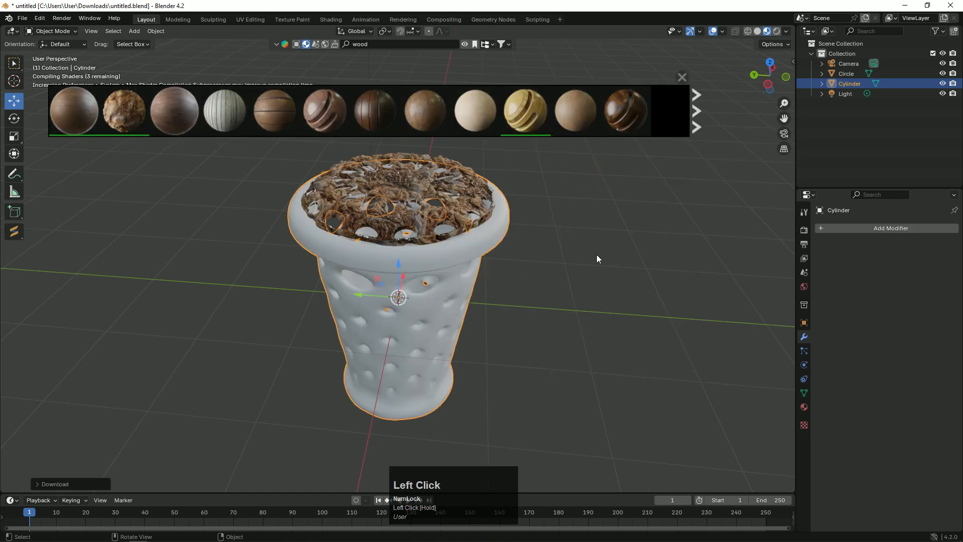
click(659, 314)
drag(770, 75, 717, 213)
scroll(717, 214, down, 2)
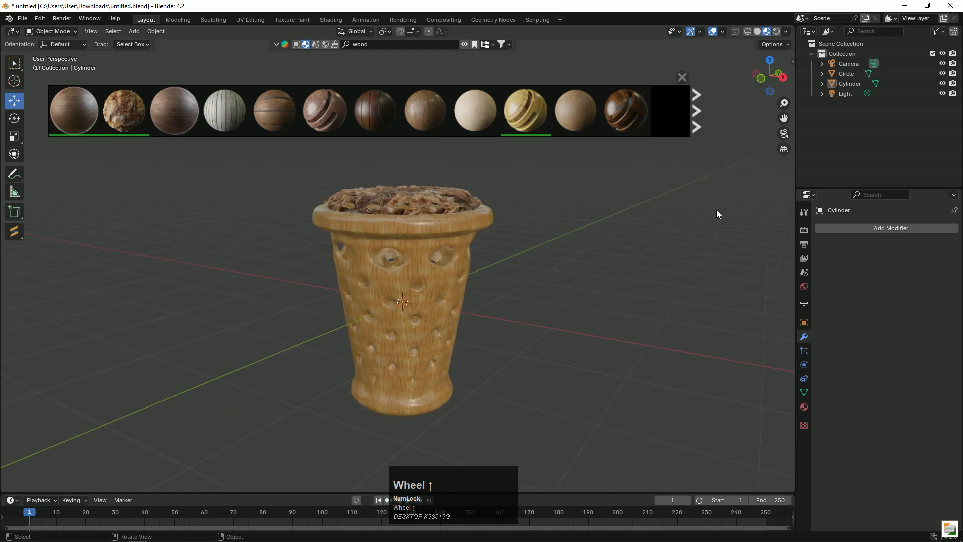
click(683, 78)
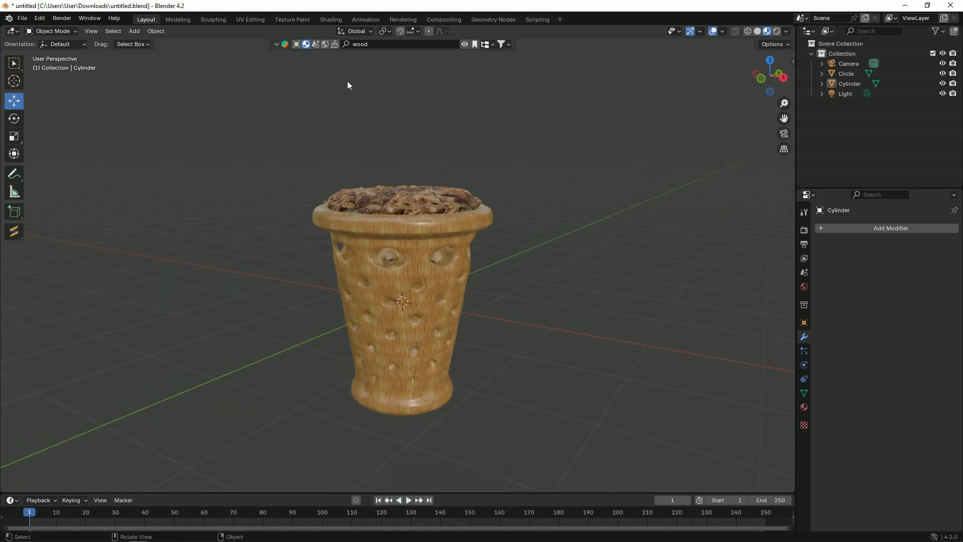
key(ctrl+s)
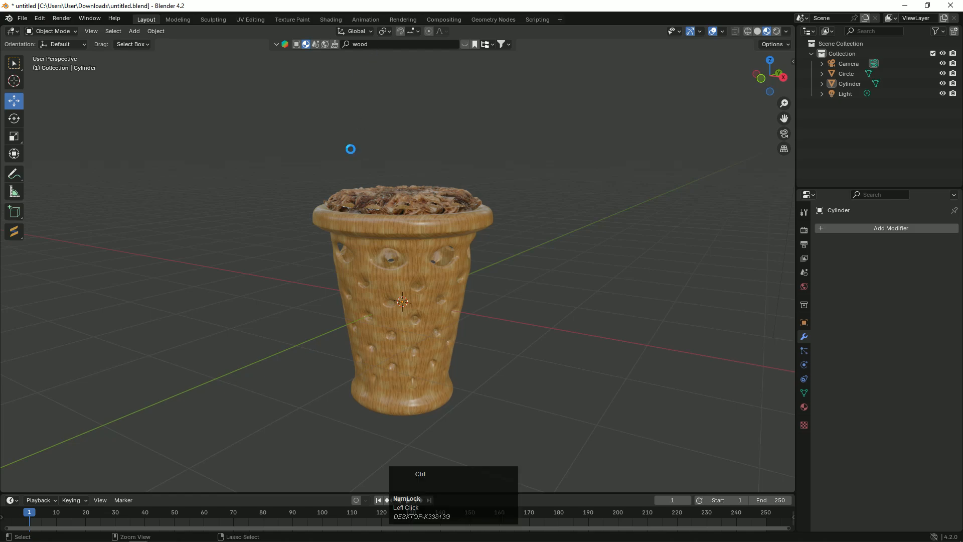
- Select the container and lid together and unwrap both in the UV Editing workspace with Smart UV Project at its default settings
click(408, 254)
shift+click(419, 210)
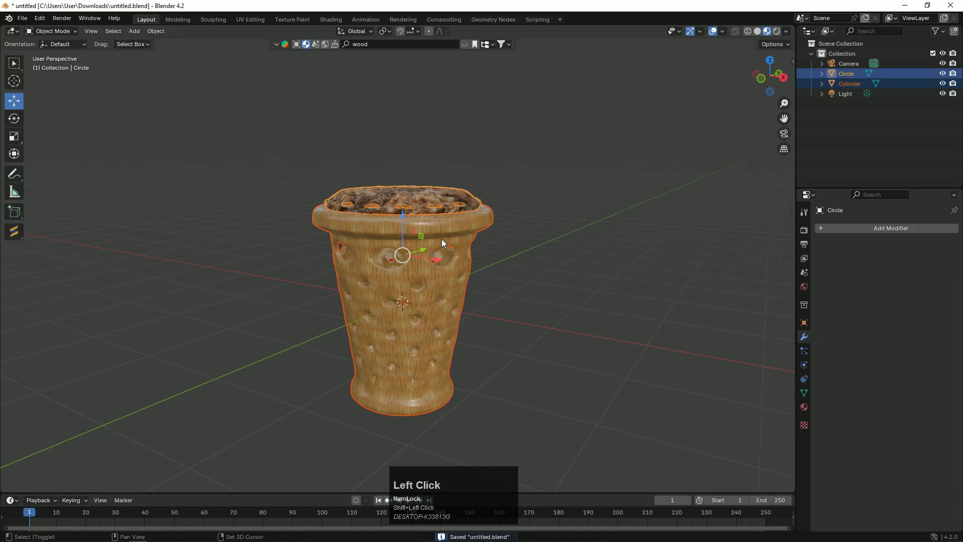
click(246, 19)
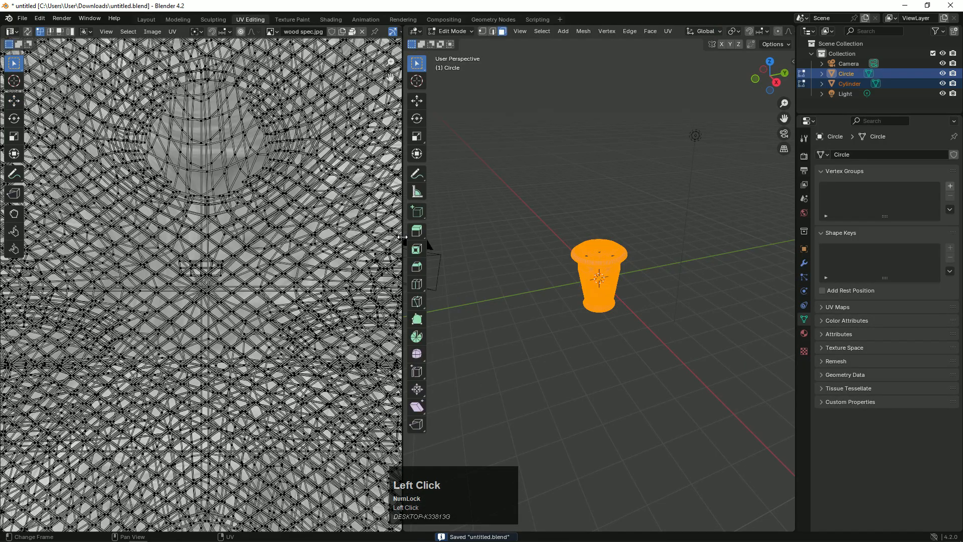
scroll(275, 224, down, 8)
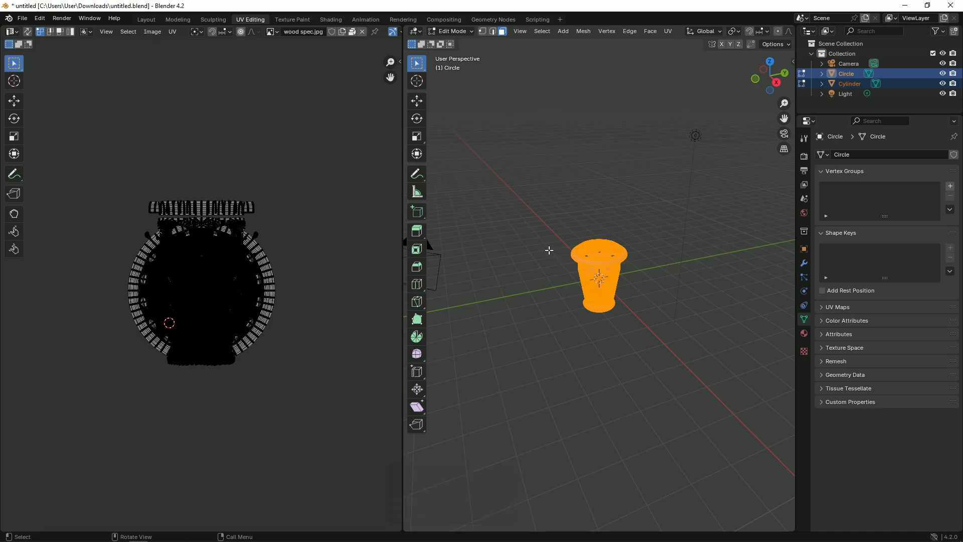
key(u)
click(539, 263)
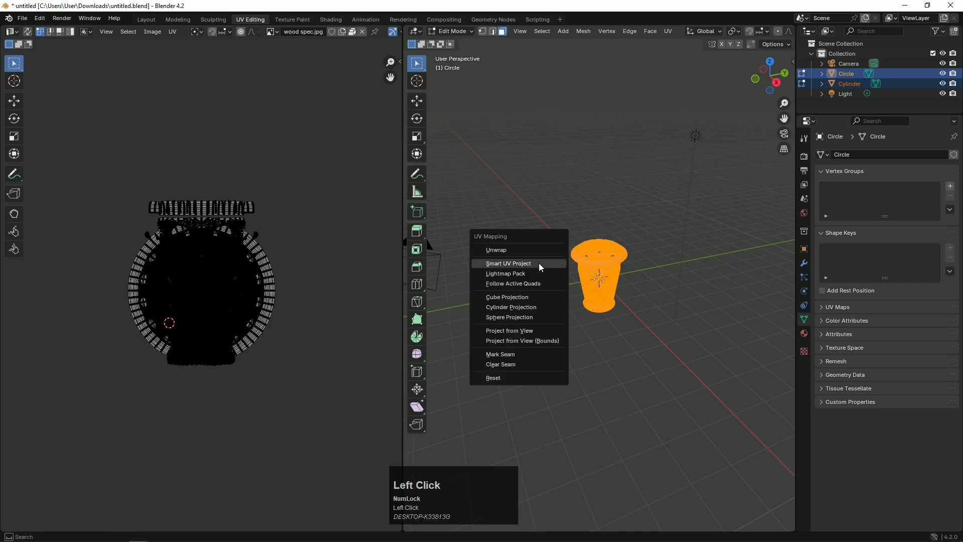
click(533, 357)
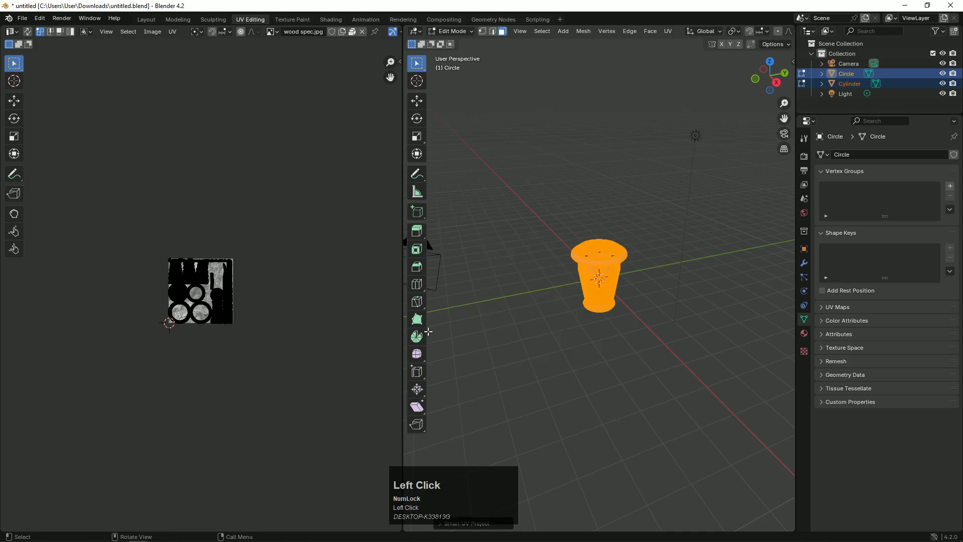
- Inspect the unwrapped UV layout, then return to the Layout workspace to check the wood textures on the container and lid
scroll(279, 299, up, 2)
scroll(226, 300, up, 1)
key(a)
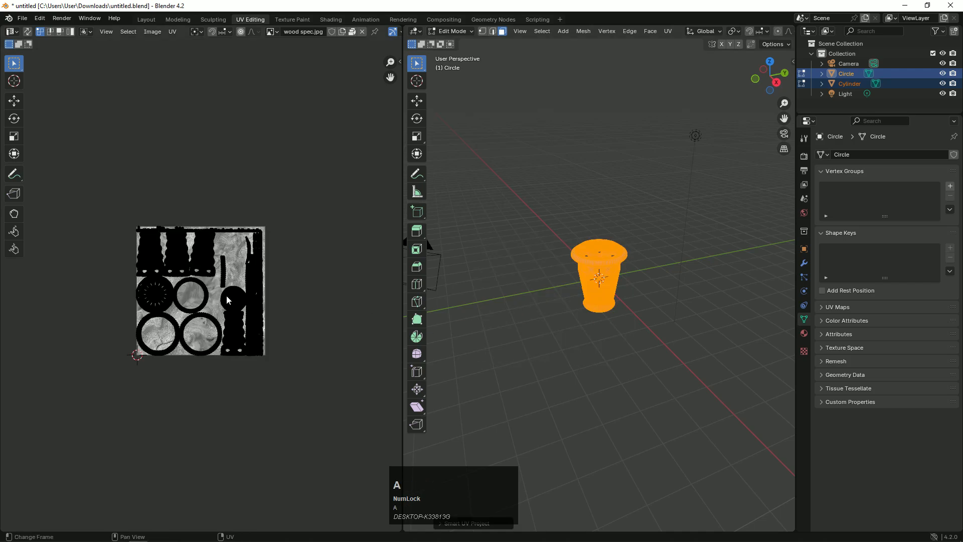
click(360, 295)
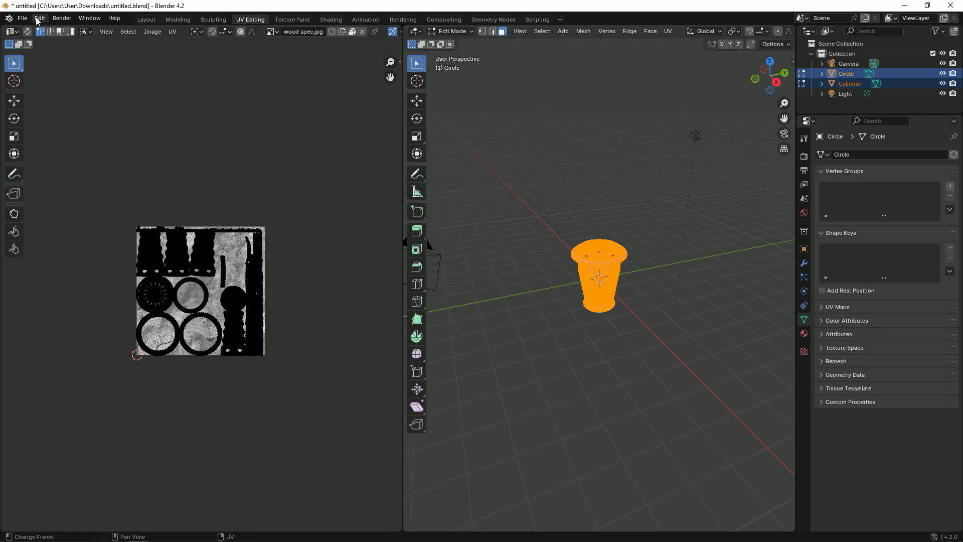
click(146, 19)
scroll(495, 215, up, 3)
scroll(495, 219, down, 5)
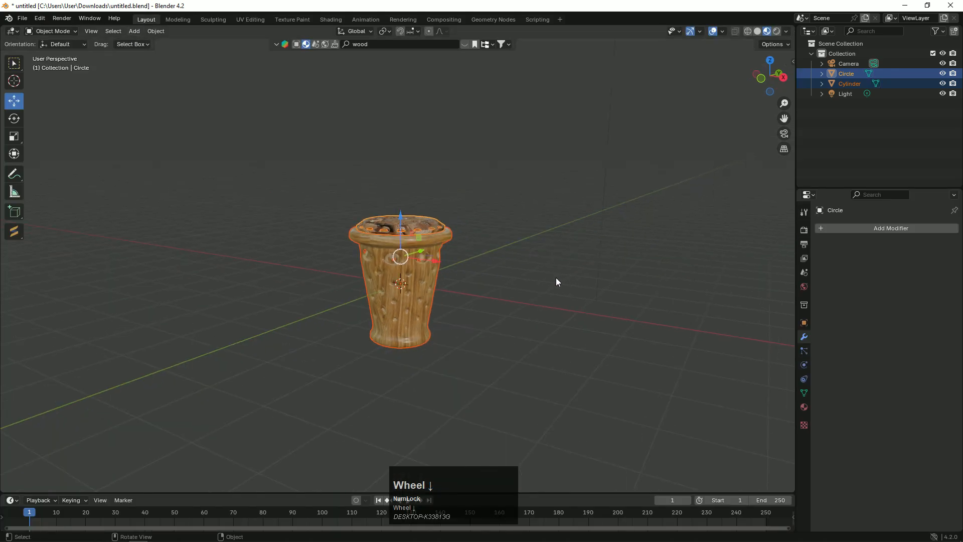
- Add a plane mesh at the container and scale it up into a large floor
key(shift+a)
mouse_move(556, 275)
click(609, 275)
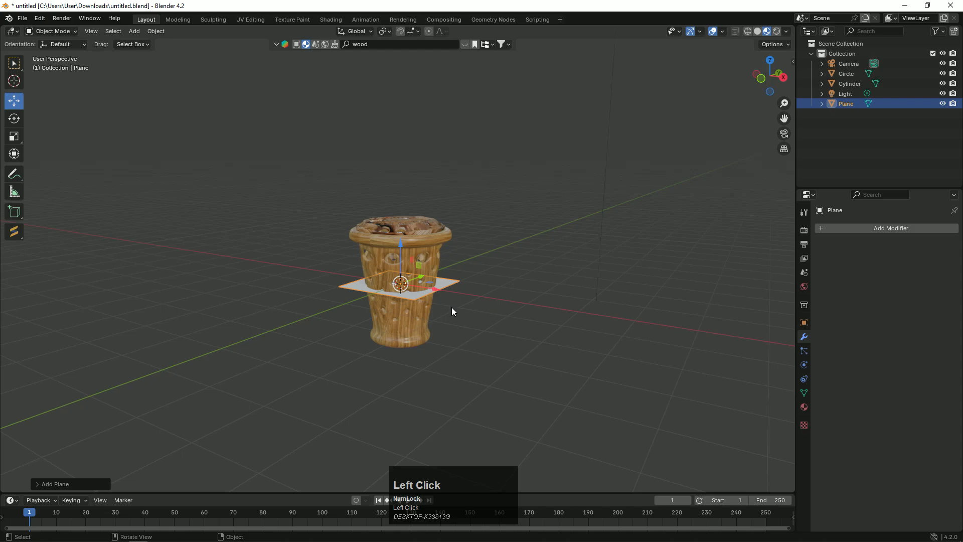
key(s)
click(130, 405)
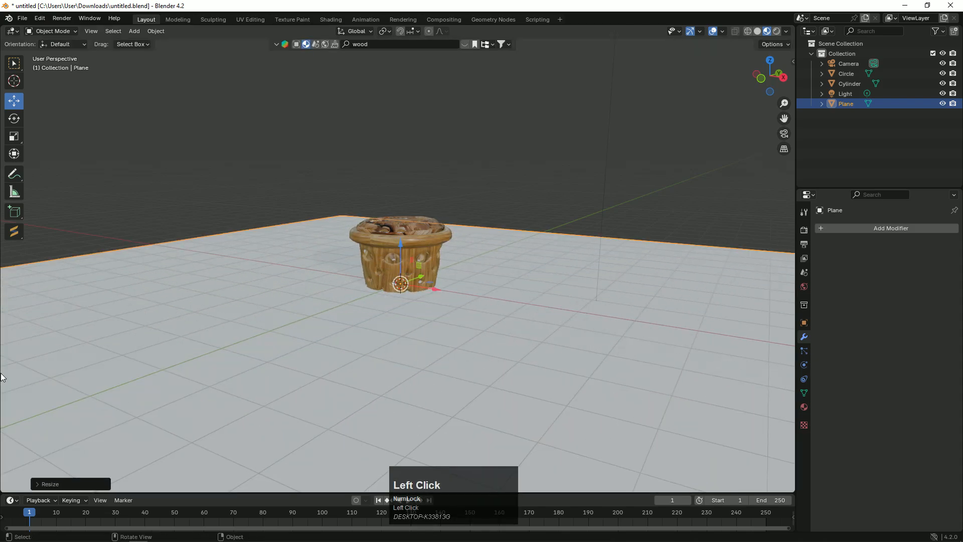
- Select the container, lid and plane together and raise them along the Z axis
click(375, 269)
shift+click(393, 237)
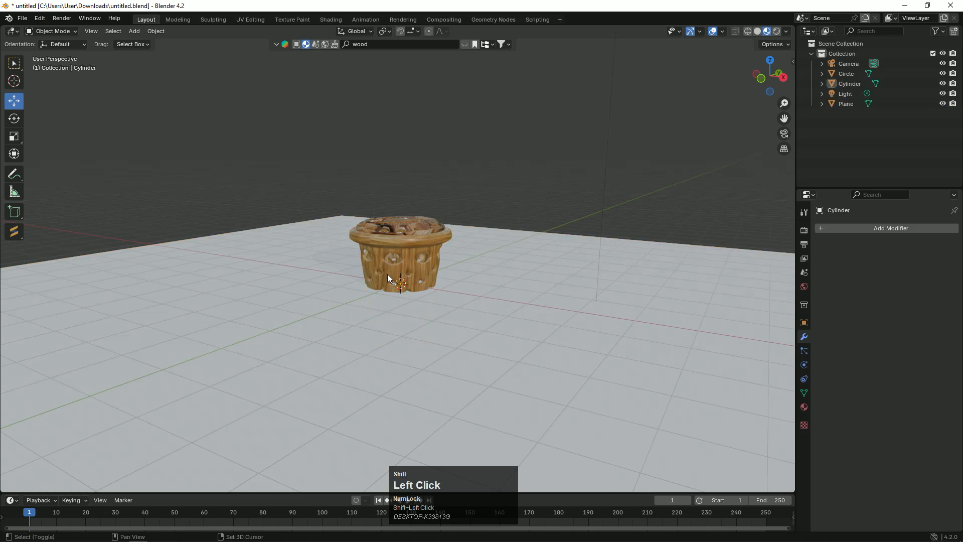
shift+click(387, 273)
shift+click(392, 230)
shift+click(303, 284)
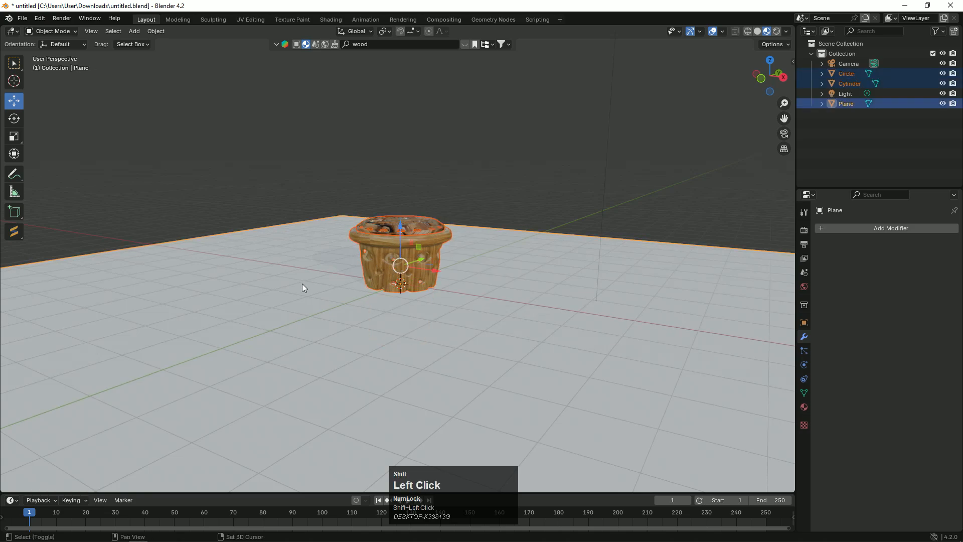
drag(401, 228, 399, 204)
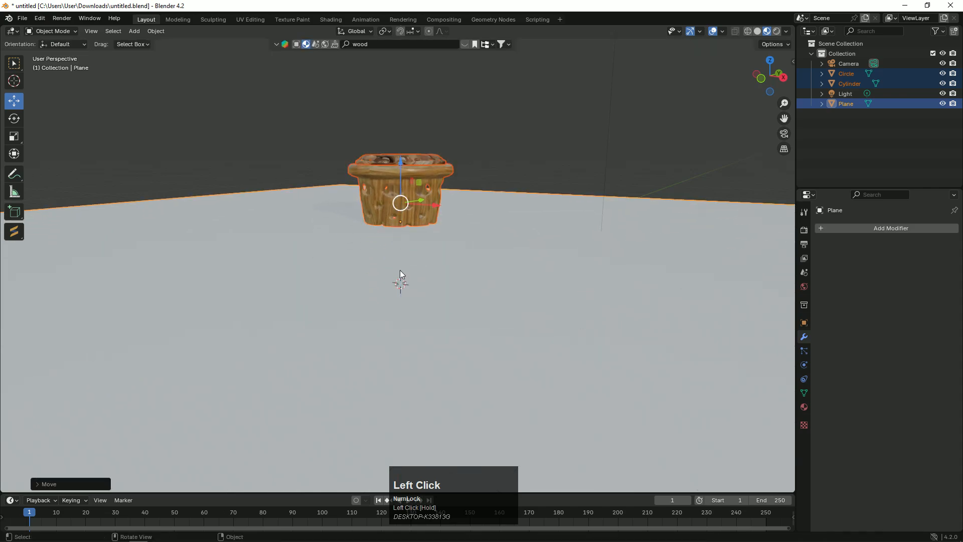
- Deselect the plane, shift the container and lid horizontally, and raise them about 1.4 m along Z above the floor
shift+click(372, 274)
shift+drag(399, 160, 383, 205)
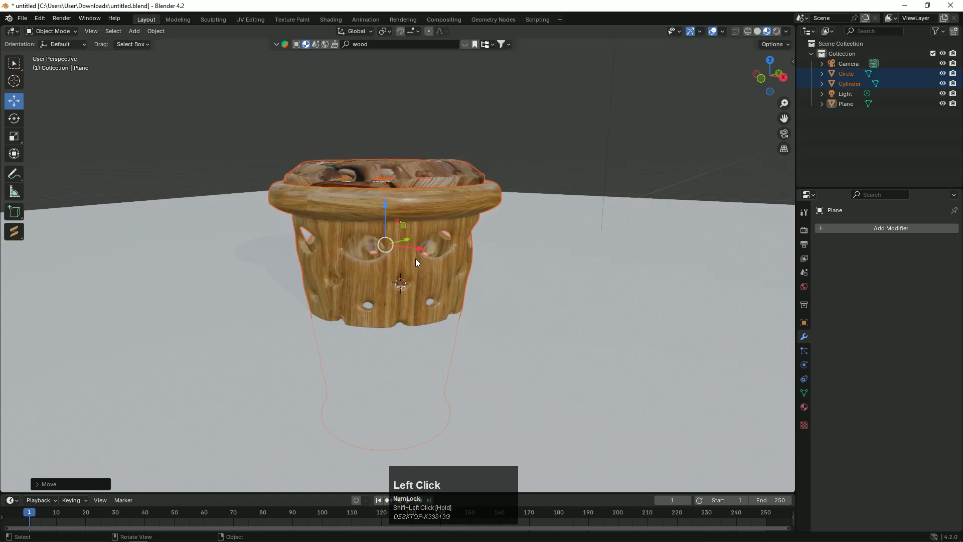
scroll(416, 258, down, 4)
drag(770, 83, 784, 93)
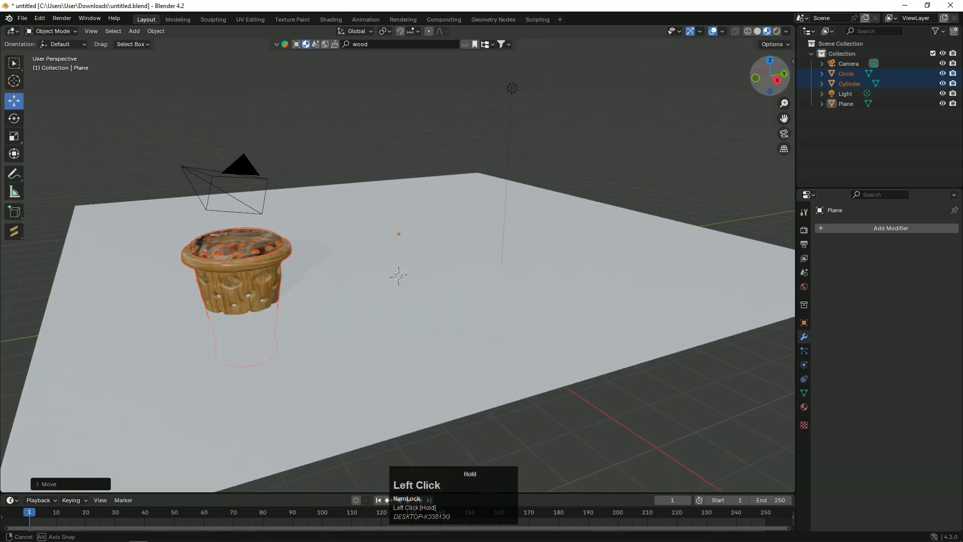
key(g)
key(z)
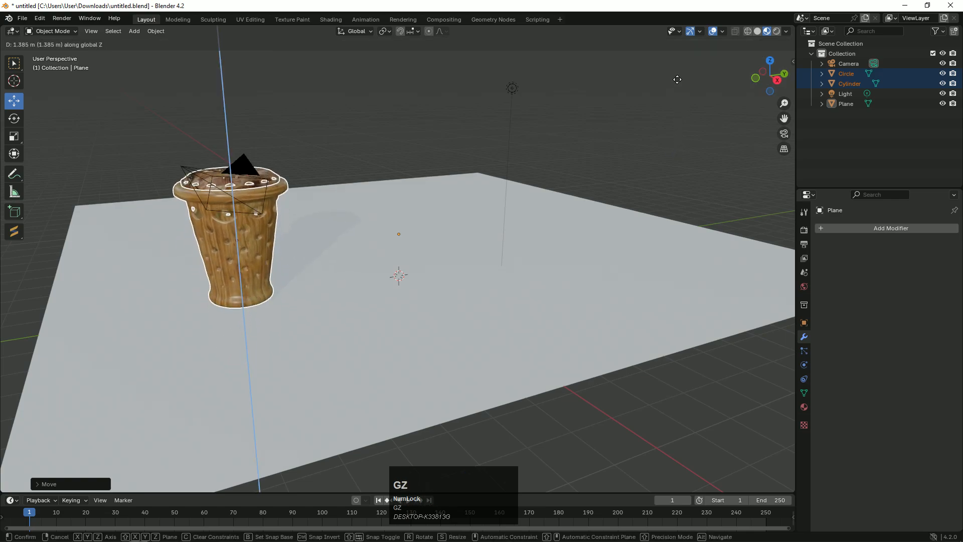
click(678, 79)
- Move the container and lid about 6.1 m along Y across the floor and lower them slightly along Z onto it
drag(778, 68, 727, 79)
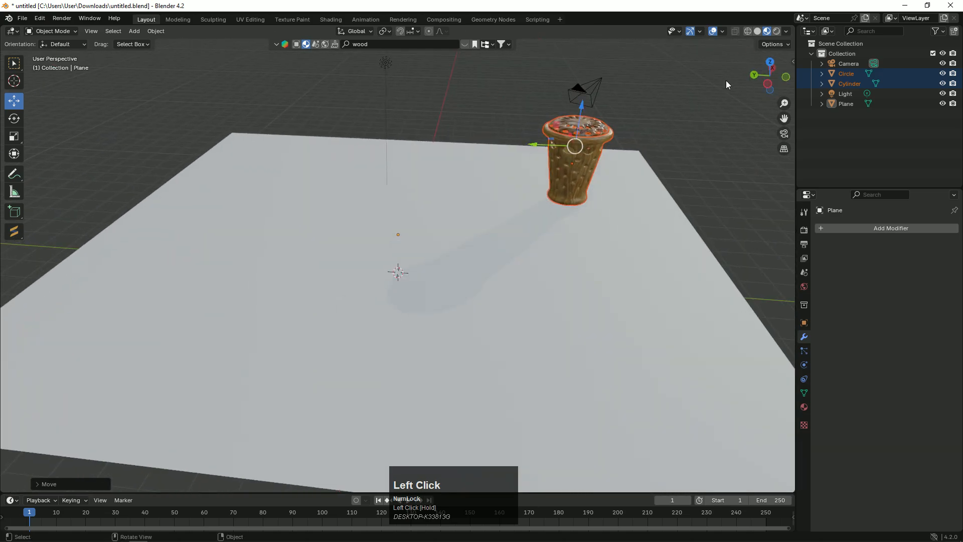
key(g)
key(y)
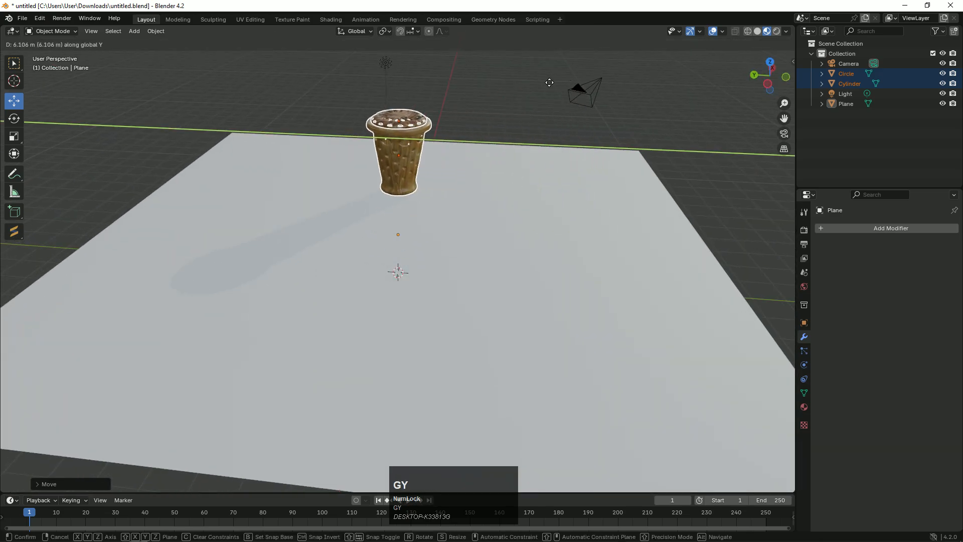
click(521, 88)
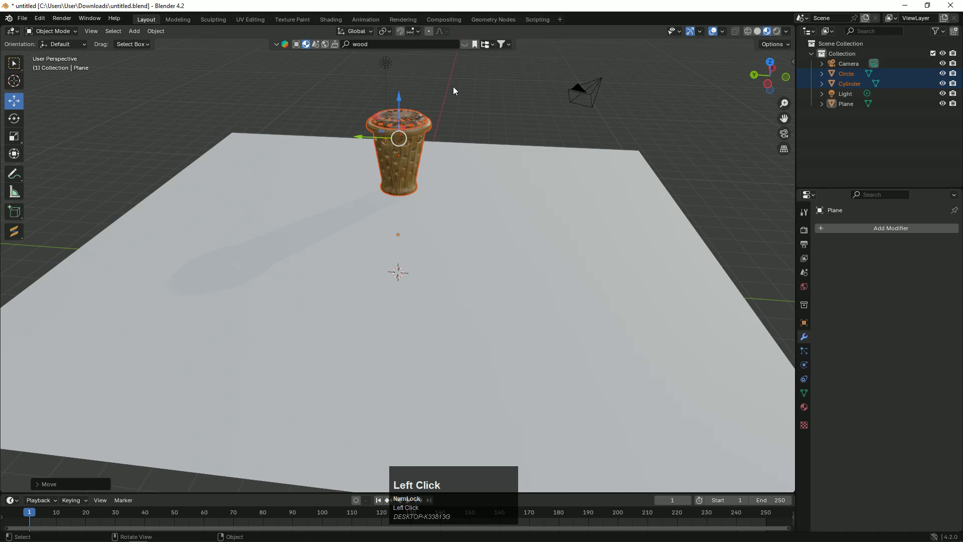
key(g)
key(z)
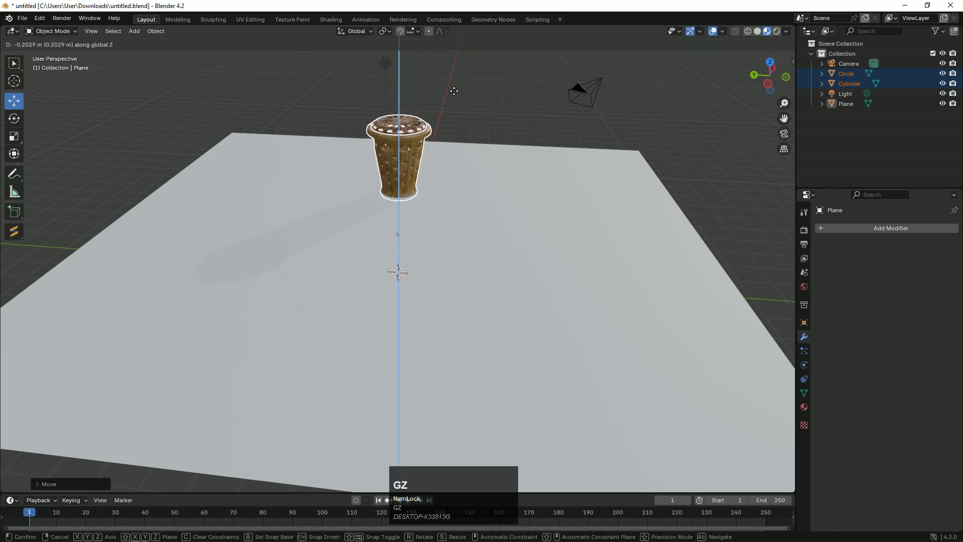
click(454, 90)
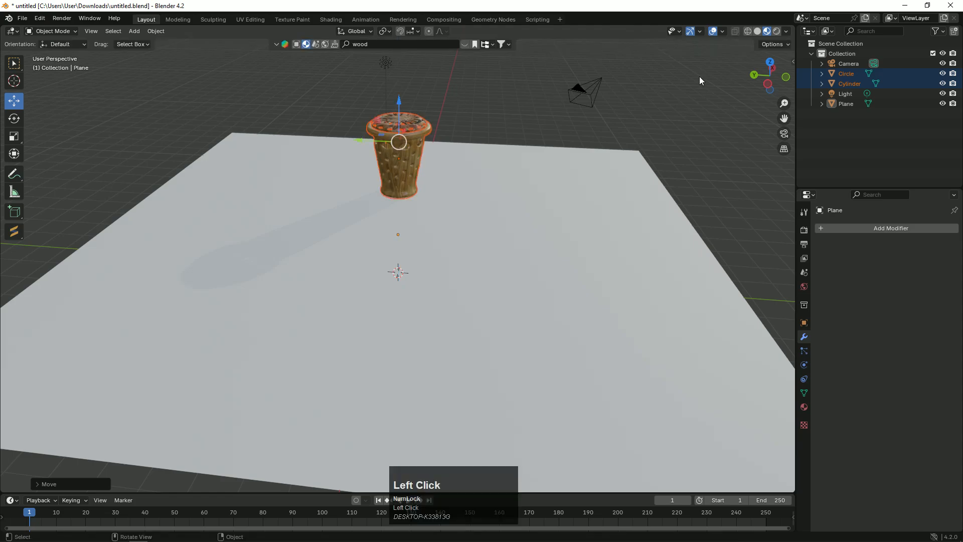
- Select the two vertices of the plane's rear edge behind the container in Edit Mode and activate the Spin tool
drag(773, 75, 780, 72)
scroll(780, 72, down, 4)
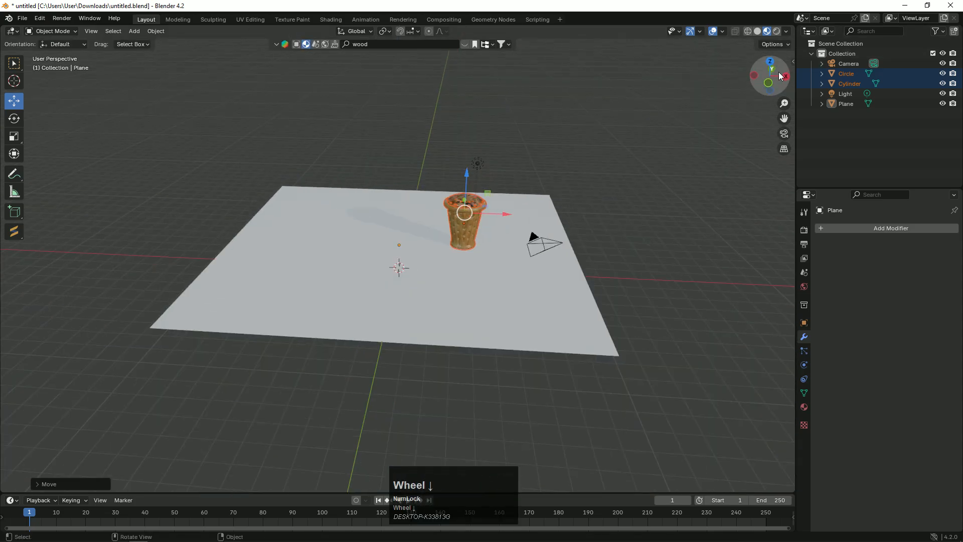
scroll(782, 76, up, 1)
scroll(782, 76, up, 3)
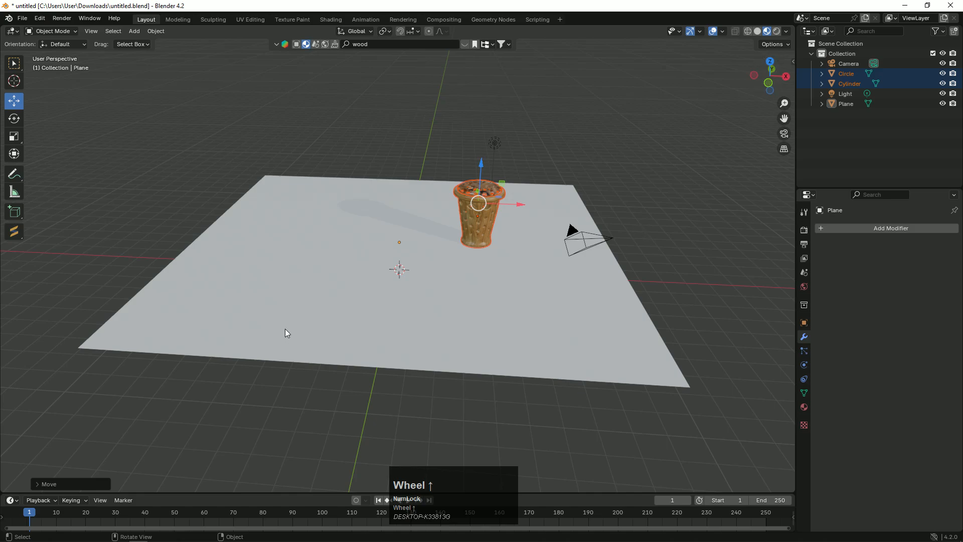
click(411, 185)
key(Tab)
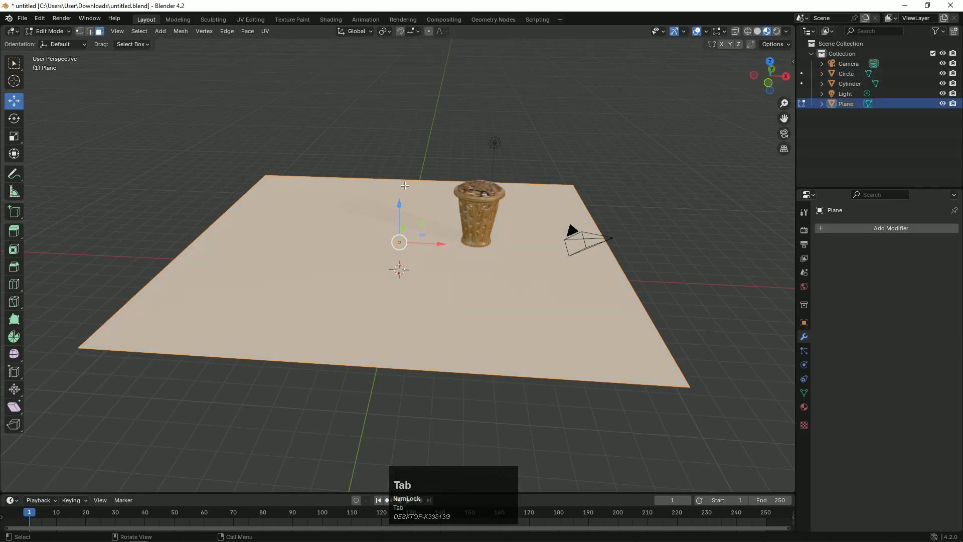
click(258, 168)
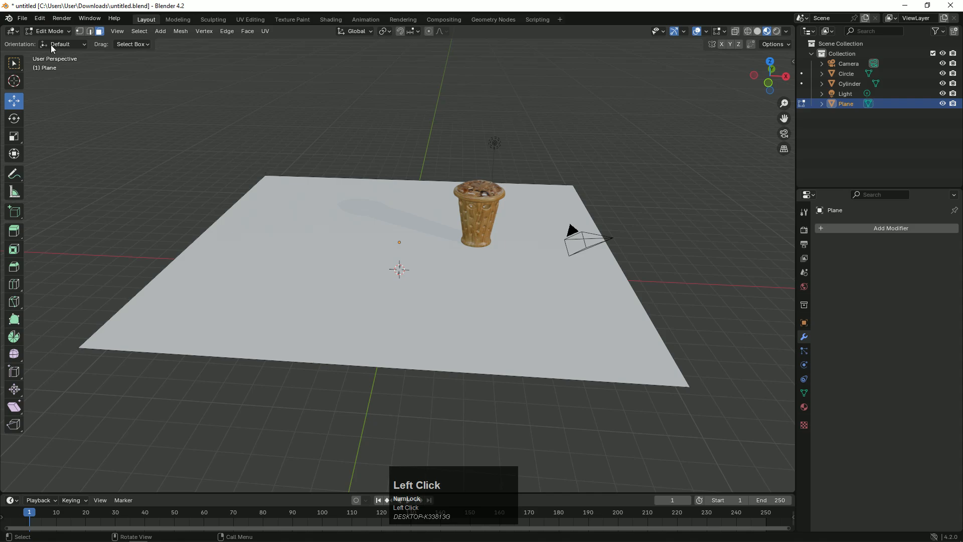
key(1)
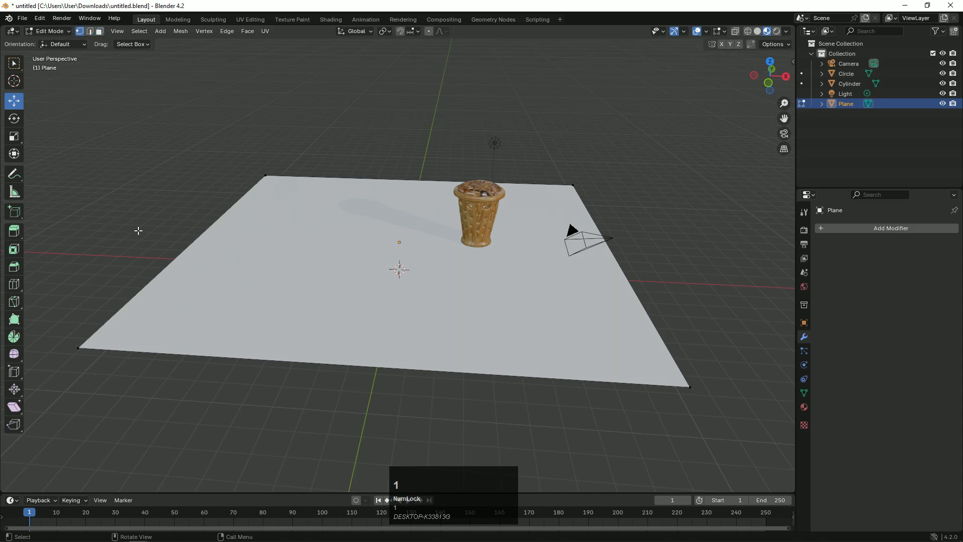
click(265, 175)
shift+click(574, 186)
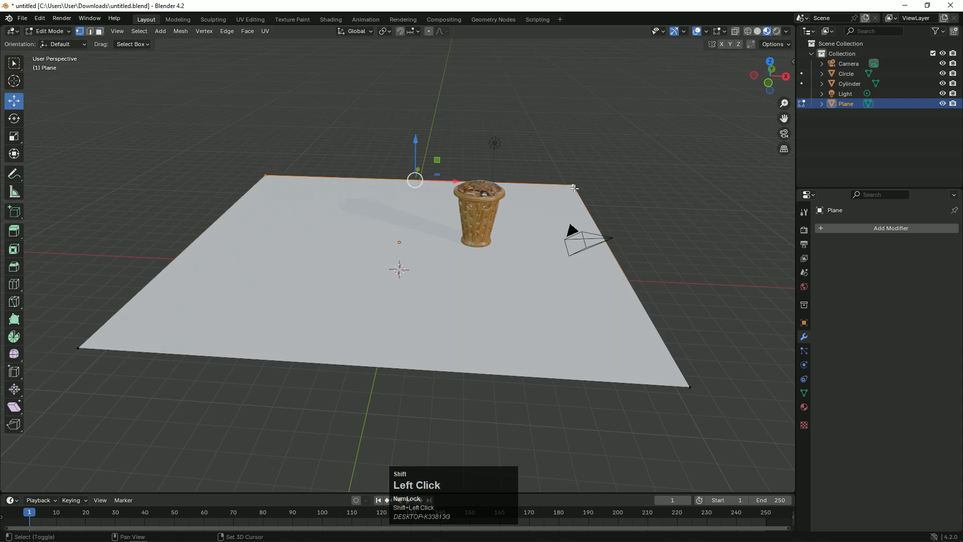
drag(771, 75, 2, 292)
click(13, 338)
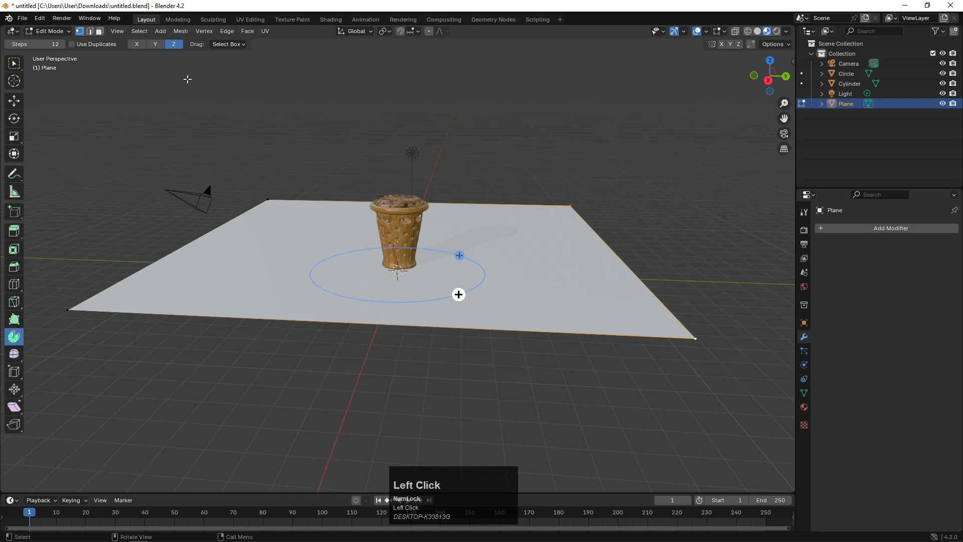
- Try to spin the plane's selected edge around the Y axis
click(156, 45)
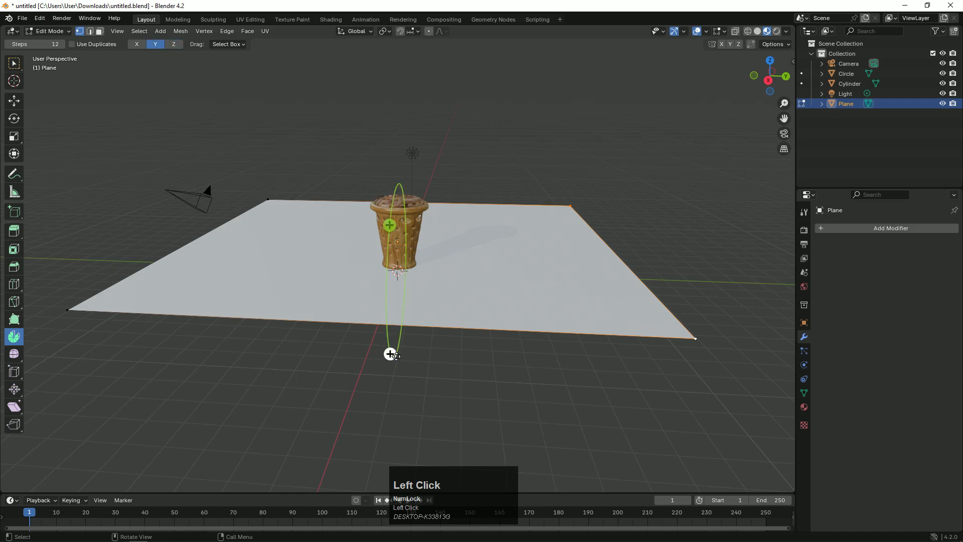
drag(397, 357, 419, 324)
key(ctrl+z)
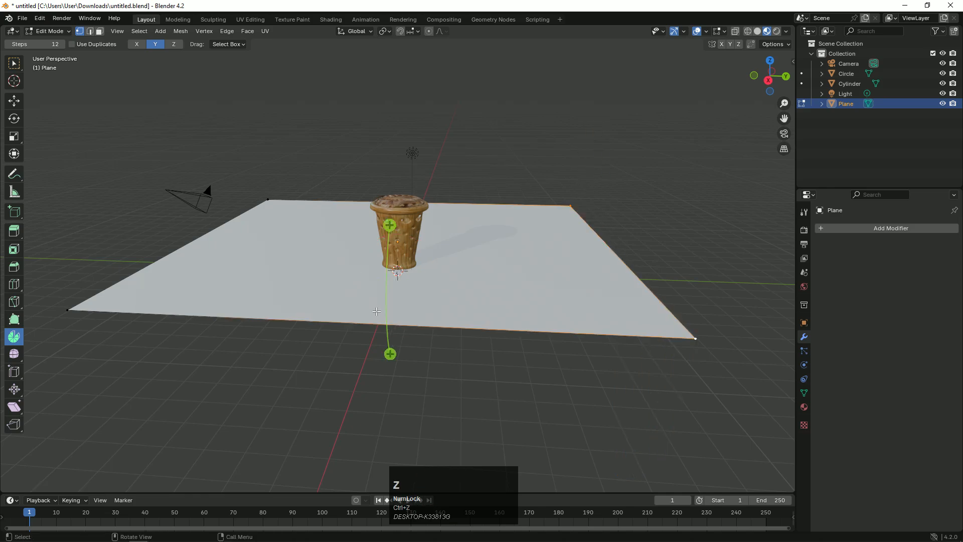
- Spin the selected edge around the X axis in 12 steps to form a curved backdrop, and shade the plane smooth
click(170, 45)
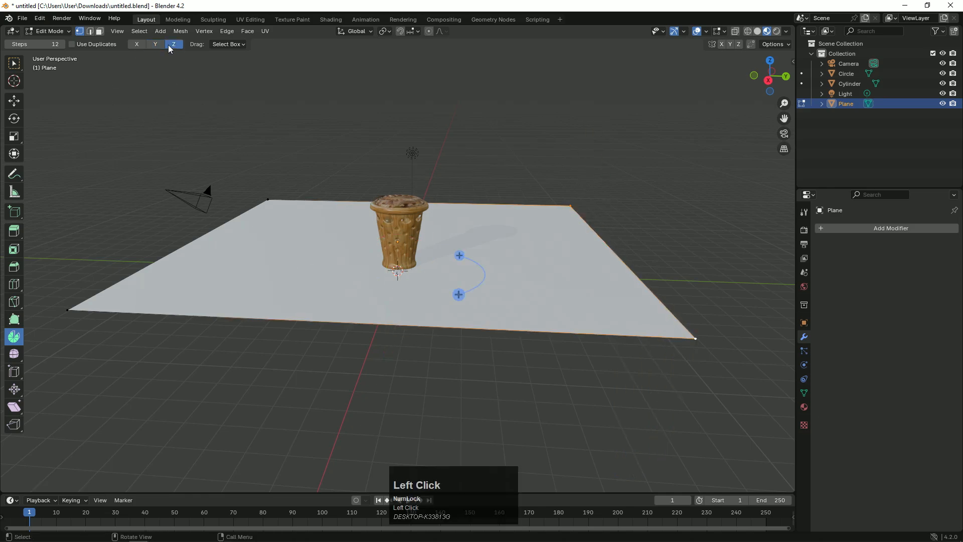
click(136, 44)
drag(335, 210, 355, 366)
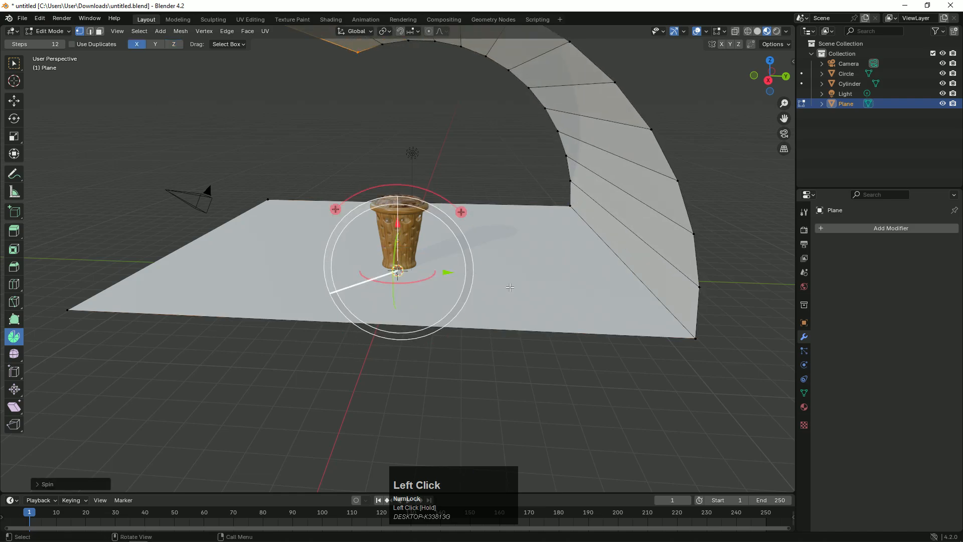
key(Tab)
right_click(540, 274)
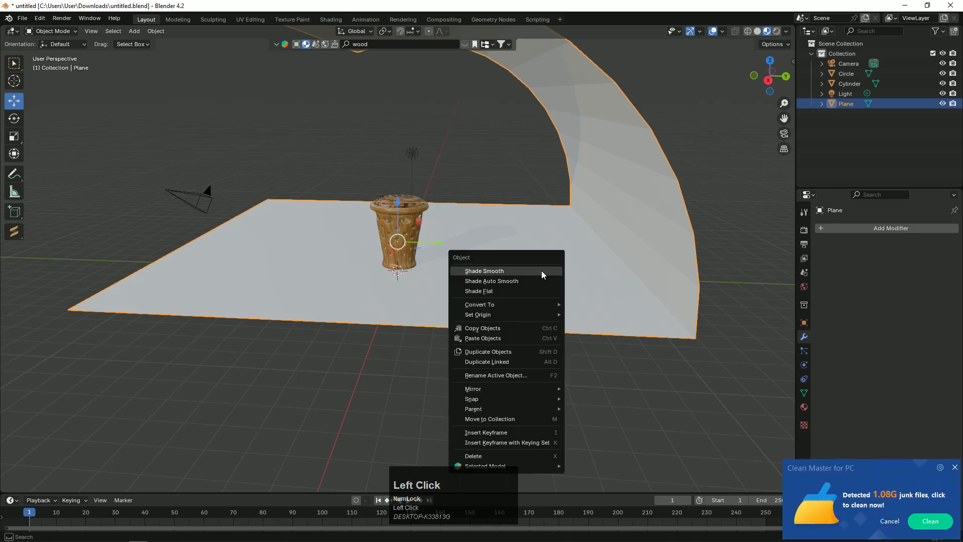
click(541, 273)
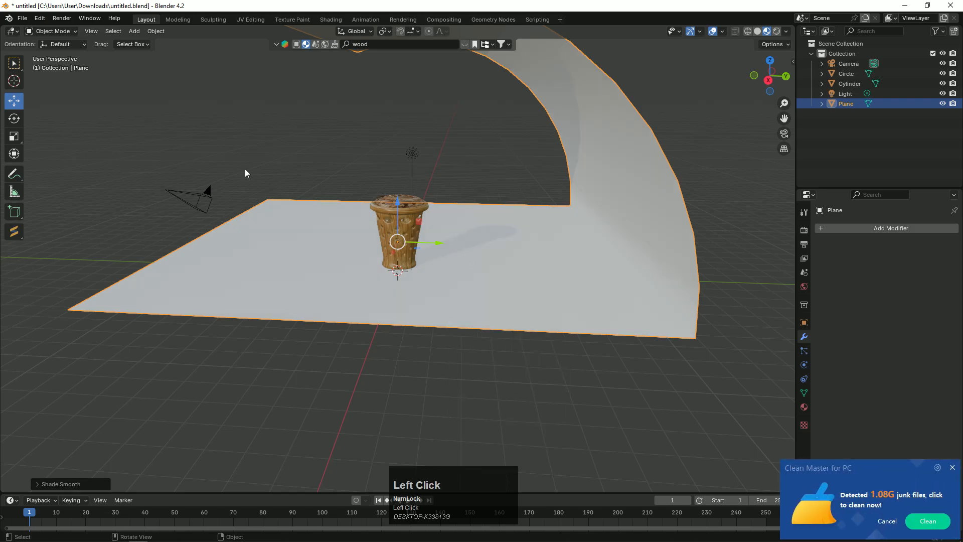
- Replace the Spin tool with the Select Box tool in the plane's Edit Mode and return to Object Mode
click(192, 240)
key(Tab)
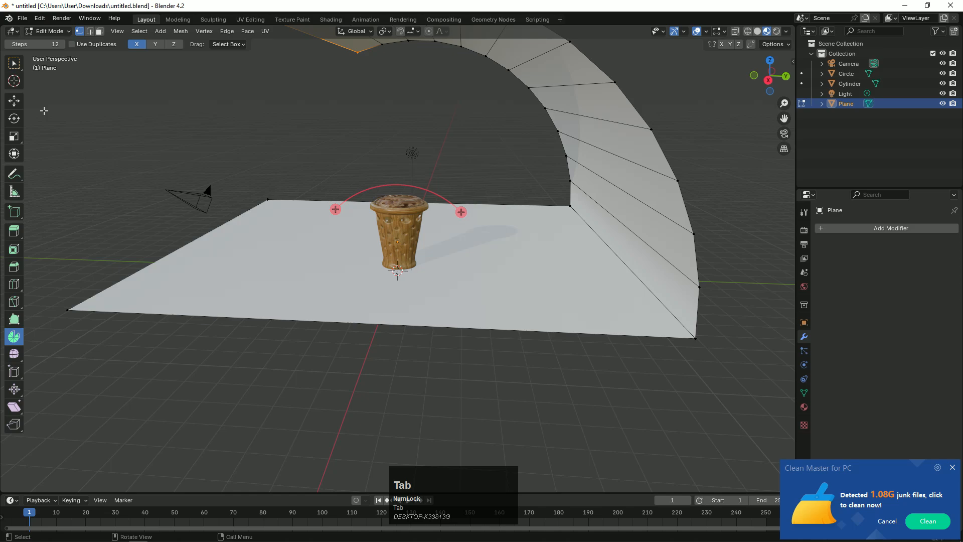
click(14, 63)
key(Tab)
- Search the material library for "grass" with the backdrop plane selected
drag(770, 75, 720, 78)
scroll(601, 115, up, 3)
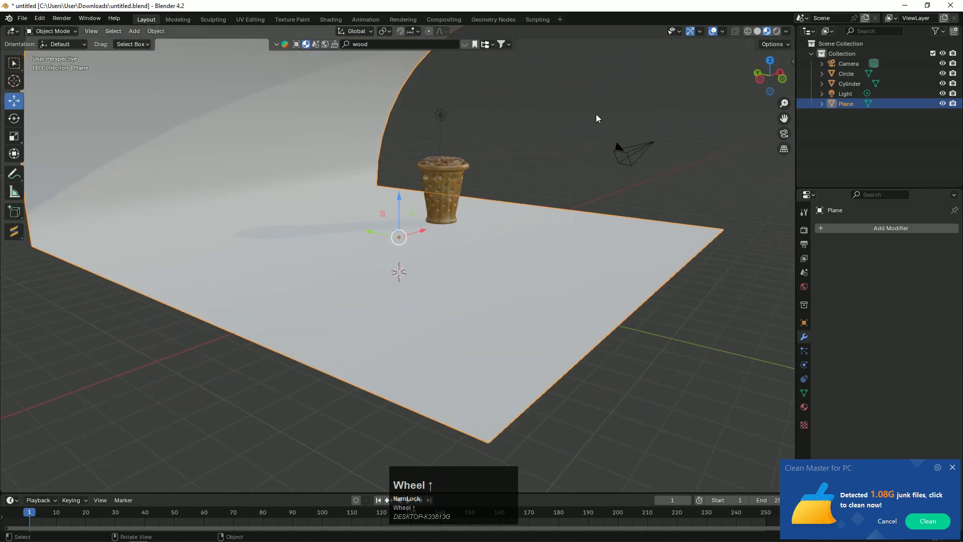
drag(784, 118, 689, 216)
click(392, 43)
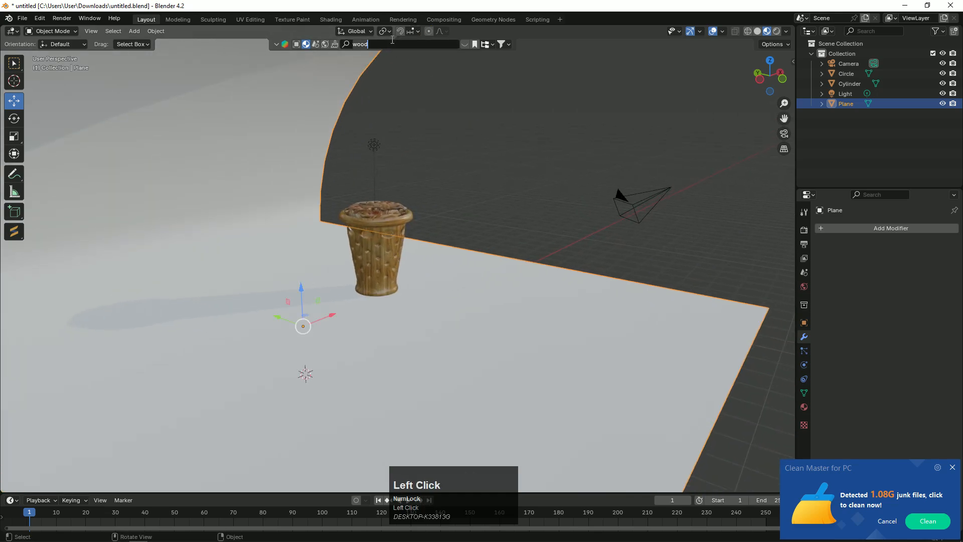
key(Delete)
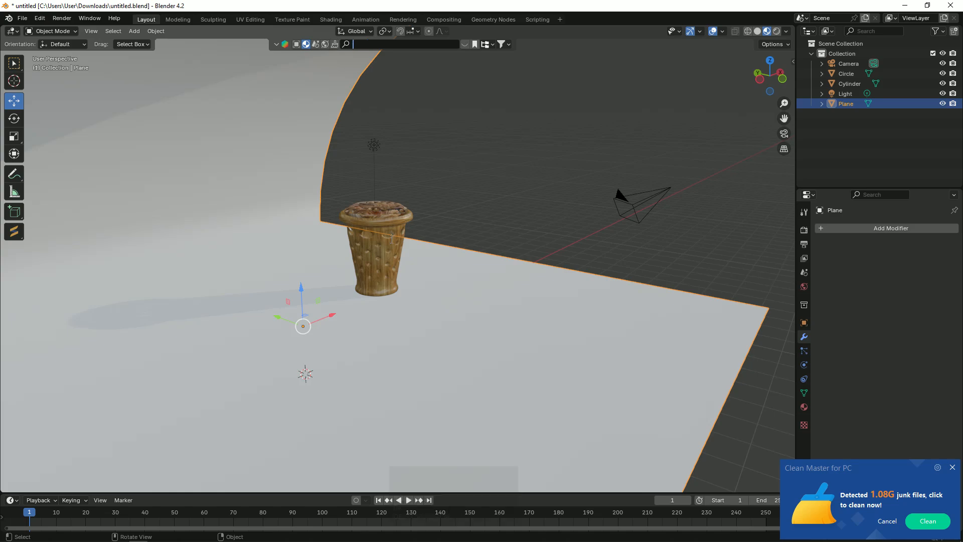
text(gra)
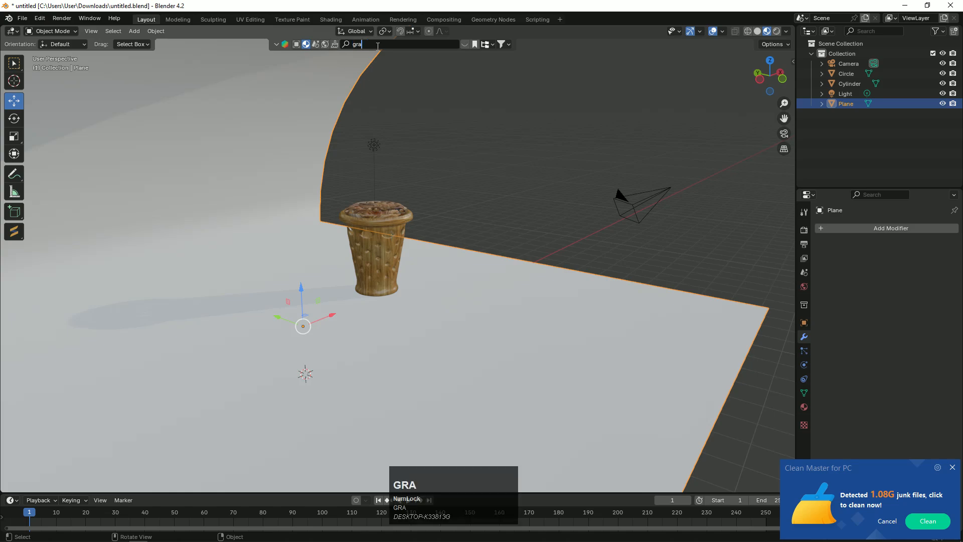
text(ss)
key(Return)
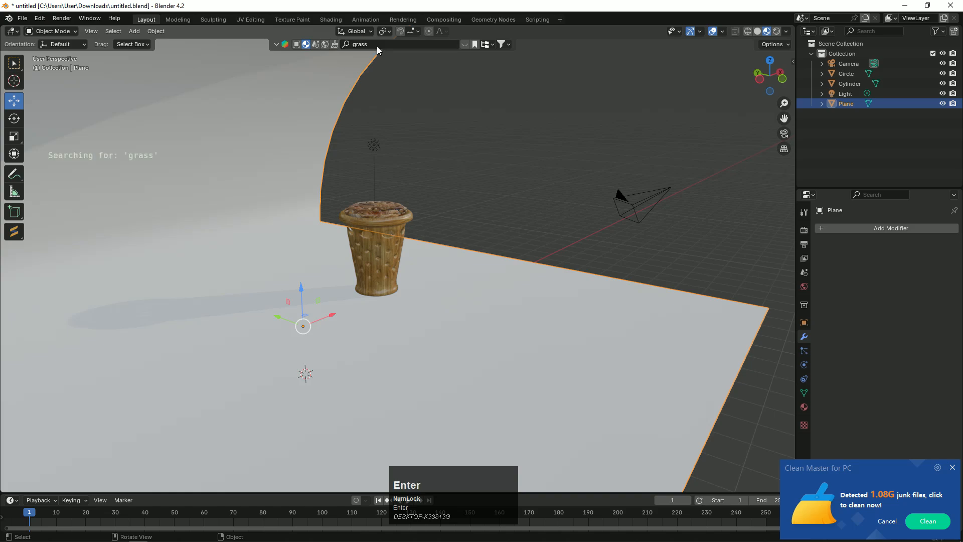
- Move the container body and its lid together along the X axis toward the middle of the backdrop, and raise them slightly
drag(768, 81, 761, 86)
click(456, 241)
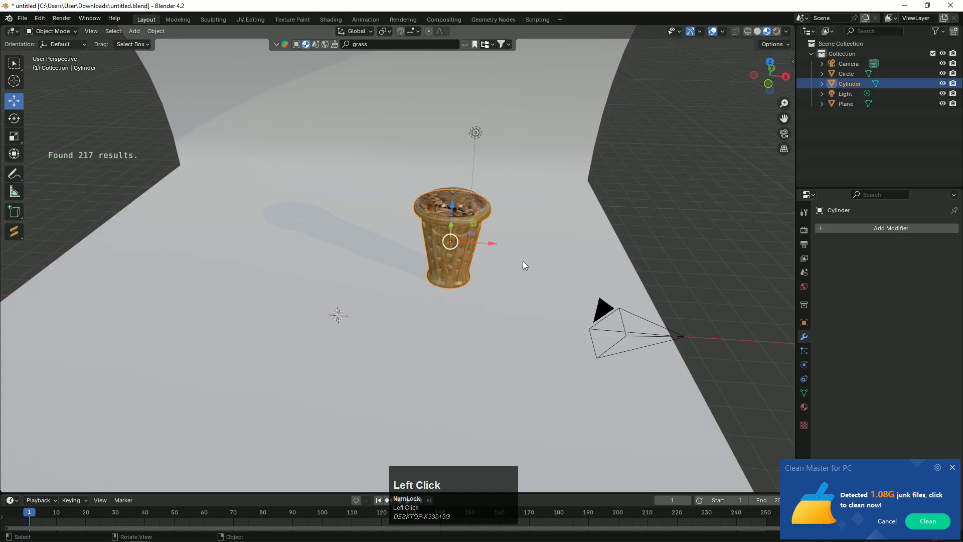
drag(493, 244, 439, 248)
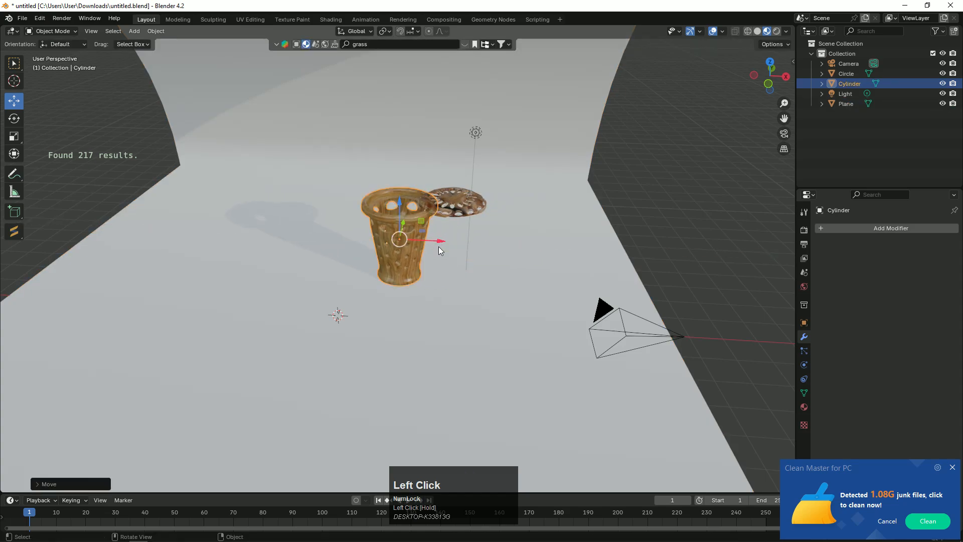
key(ctrl+z)
shift+click(466, 204)
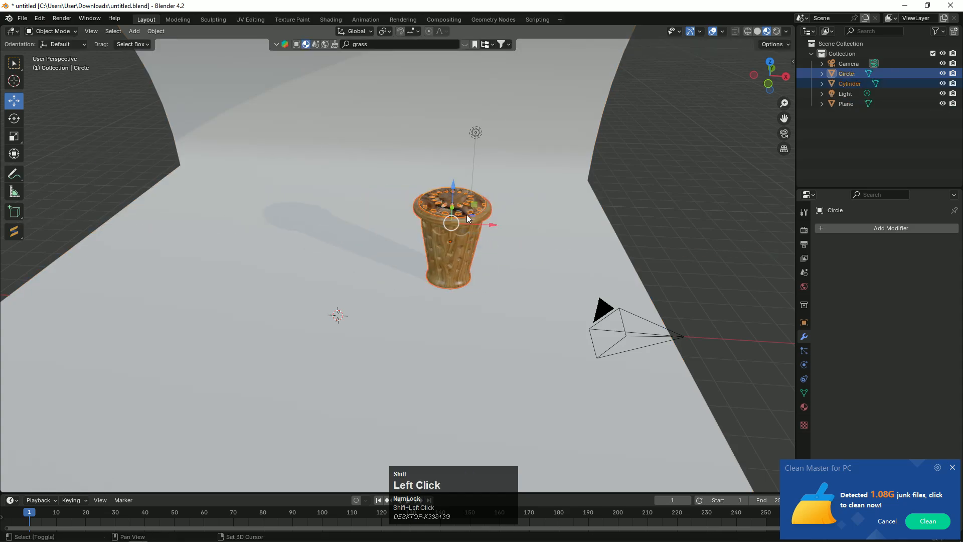
drag(490, 222, 381, 221)
scroll(437, 207, up, 1)
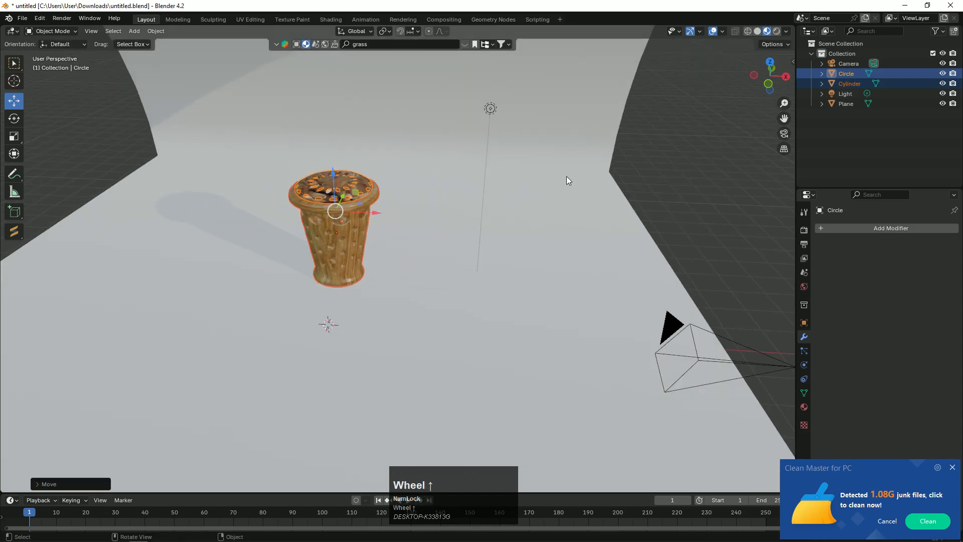
drag(768, 76, 703, 103)
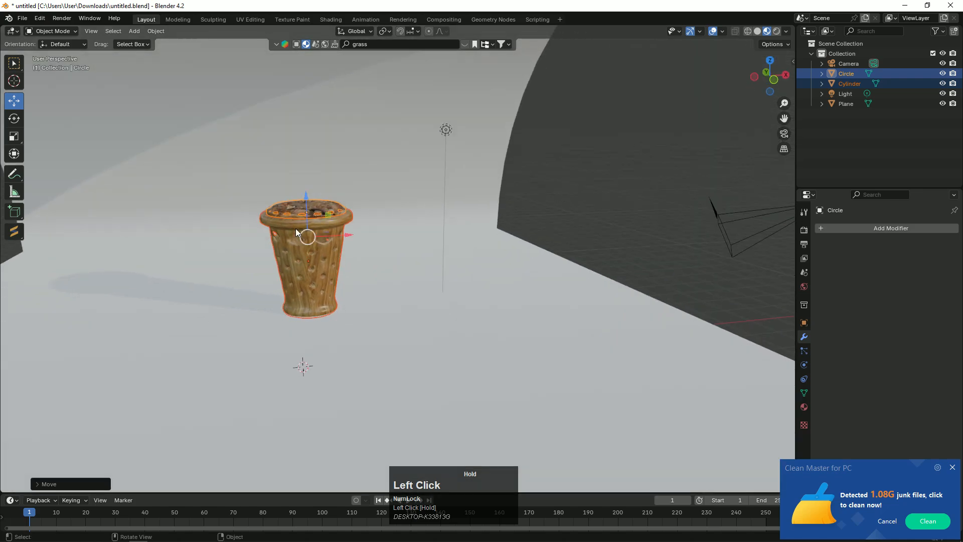
drag(308, 202, 307, 200)
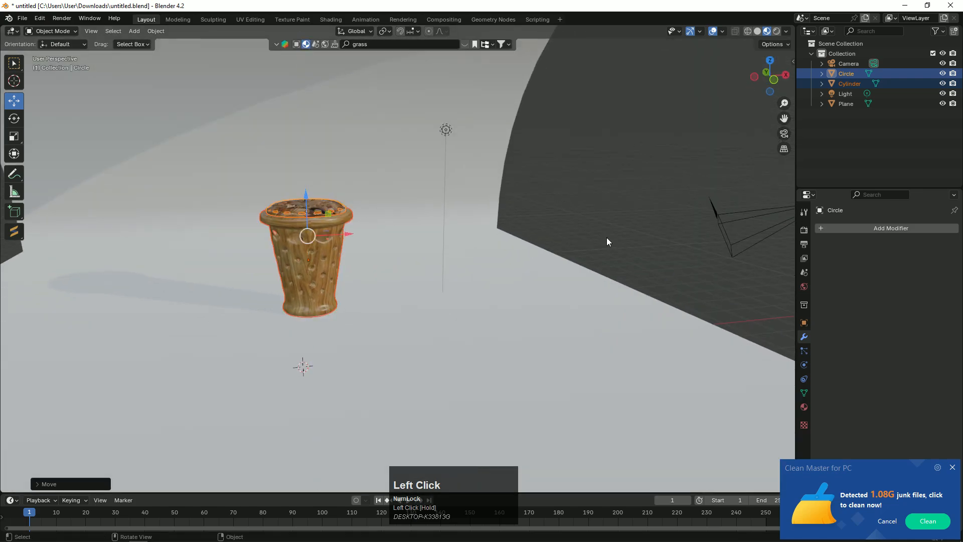
- Search the material library for "grass" again and apply the beige woven material from the second page of results to the backdrop plane
scroll(459, 260, down, 2)
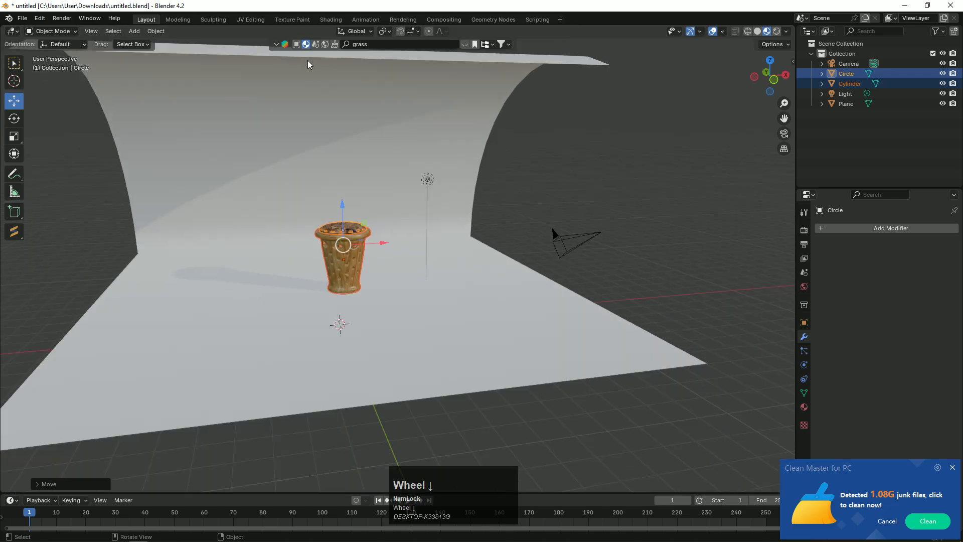
click(382, 46)
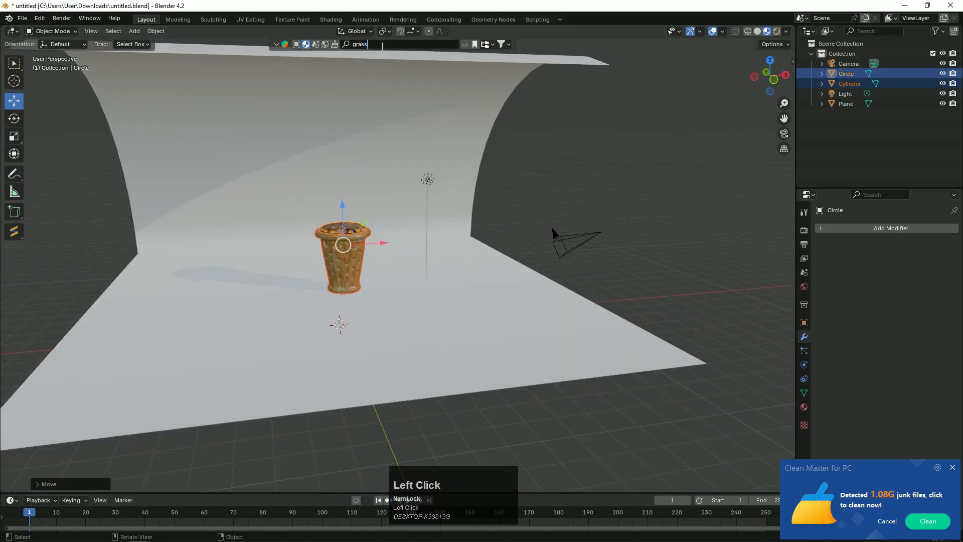
key(Return)
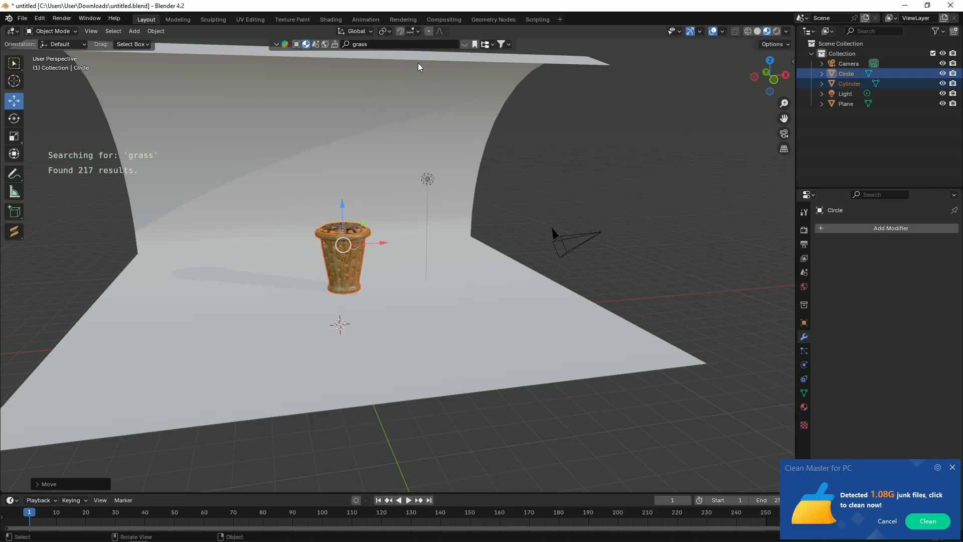
click(467, 44)
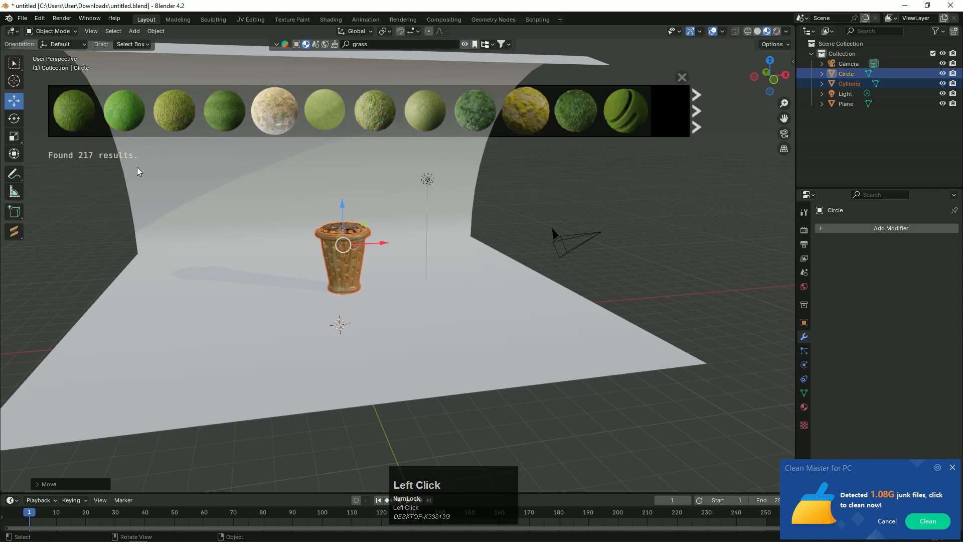
mouse_move(65, 109)
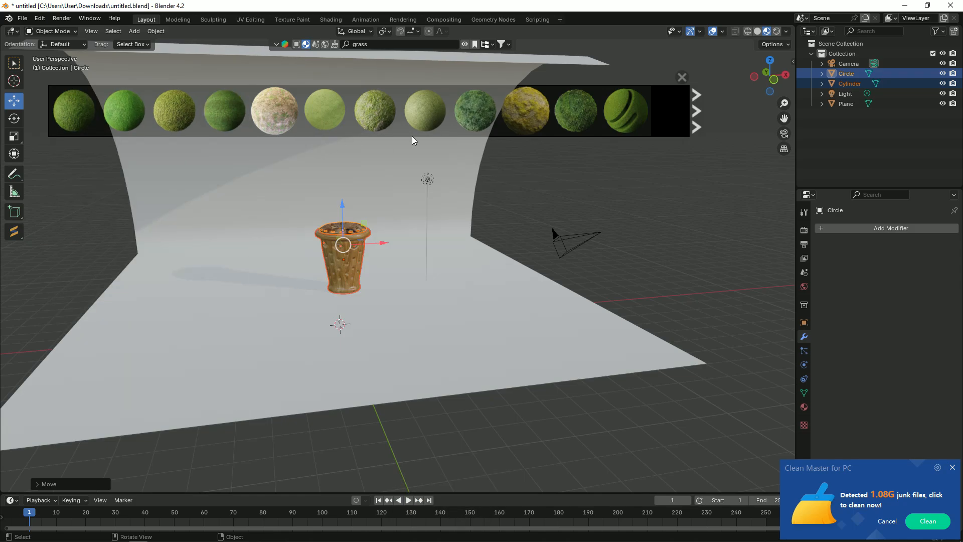
click(696, 126)
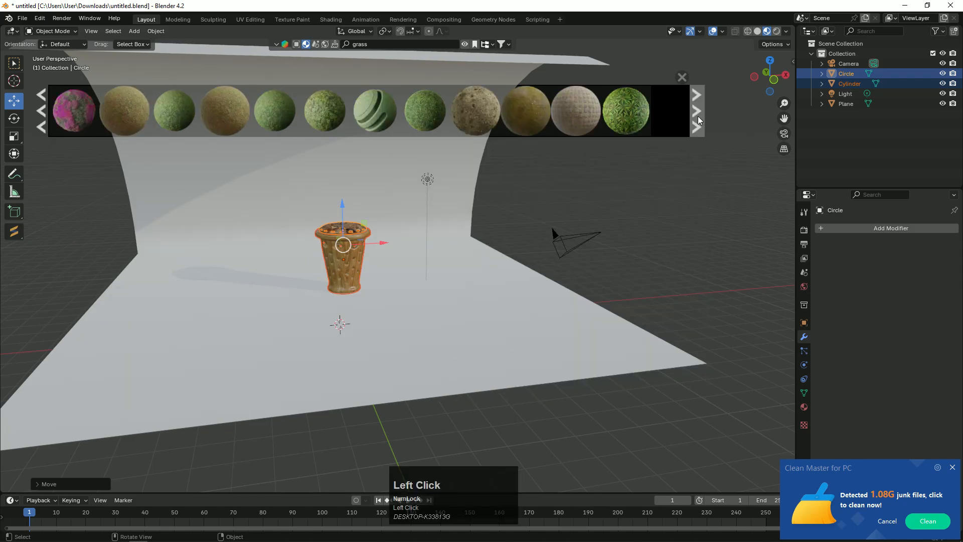
mouse_move(594, 107)
drag(593, 107, 464, 340)
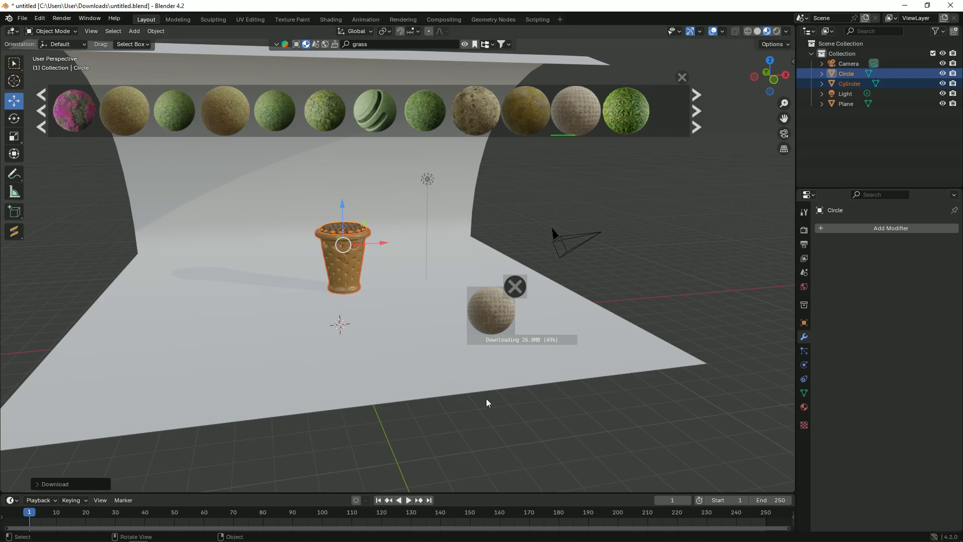
- Page further through the grass materials, deselect all objects and collapse the asset library bar
click(698, 110)
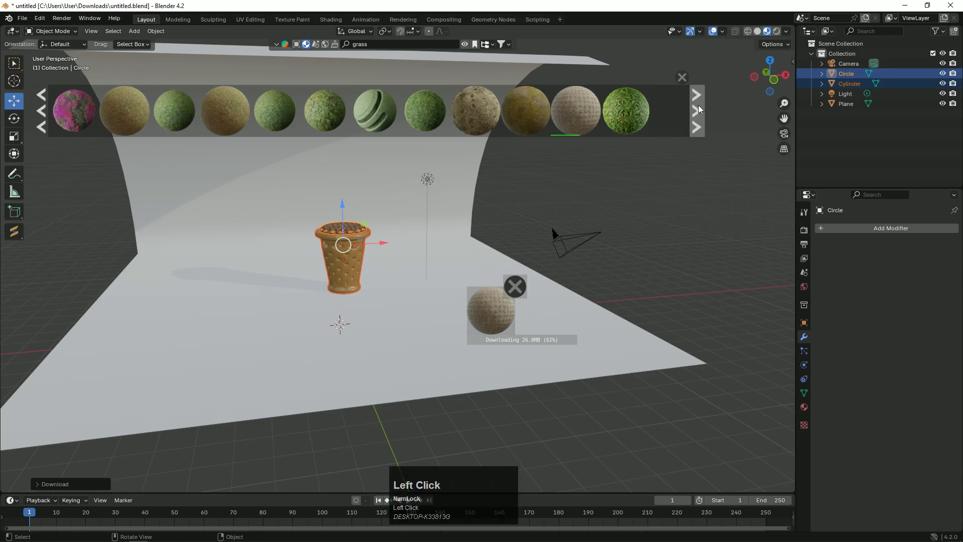
click(698, 110)
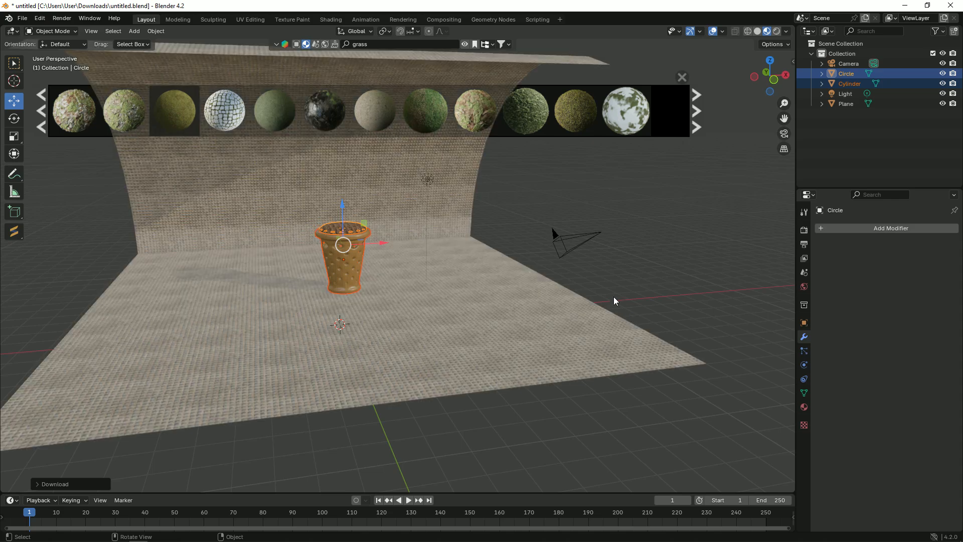
scroll(446, 248, up, 2)
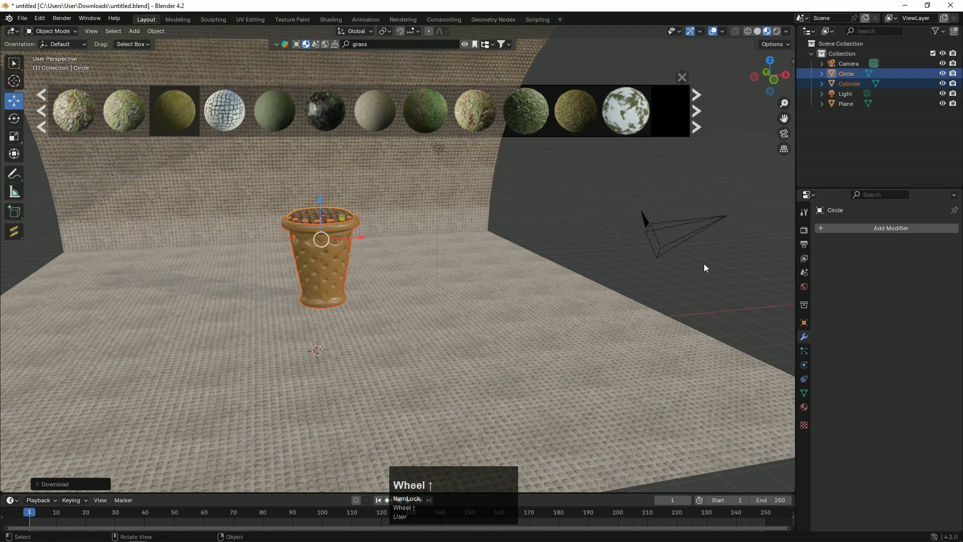
drag(770, 75, 699, 79)
drag(488, 141, 725, 101)
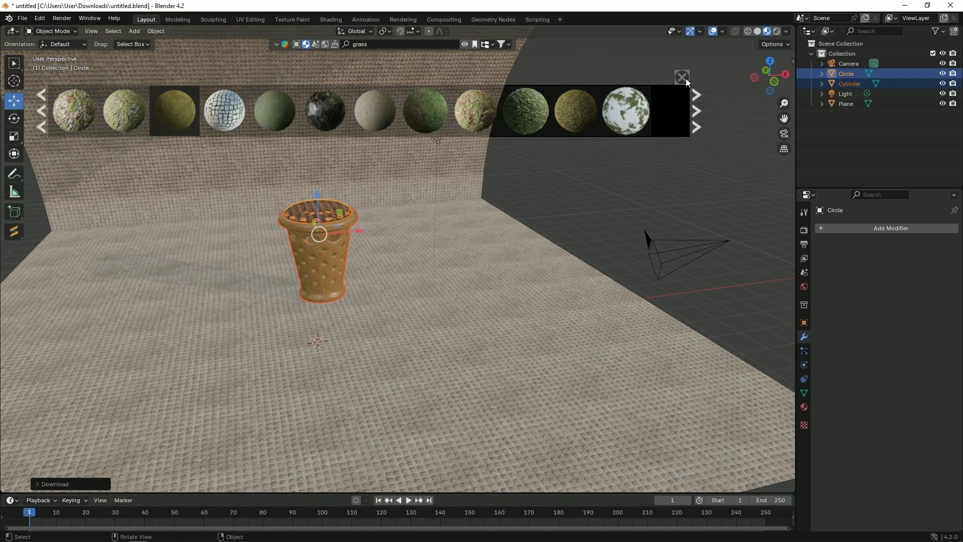
click(672, 212)
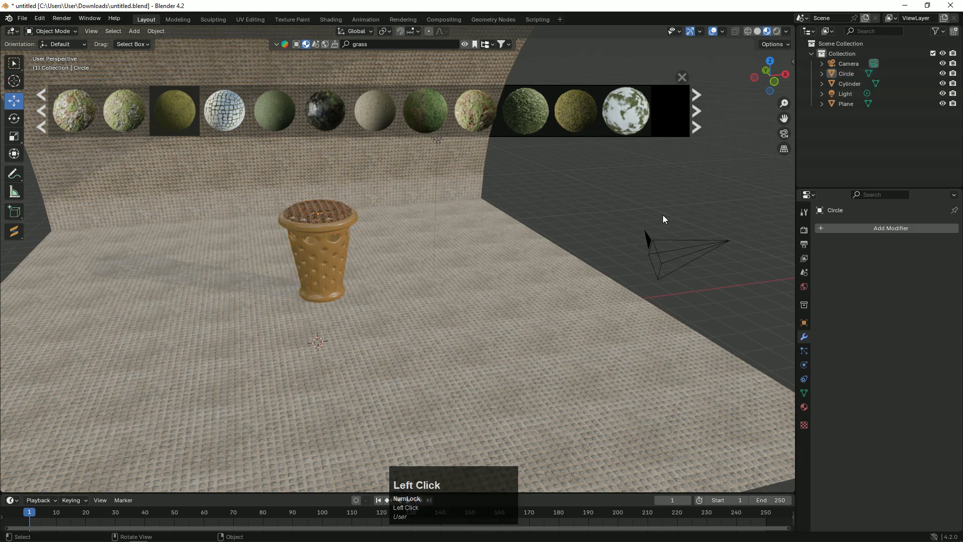
click(278, 45)
- Move the point light along the X axis until it sits above the container, and show its light settings
scroll(329, 202, up, 3)
scroll(499, 212, up, 1)
scroll(503, 211, down, 5)
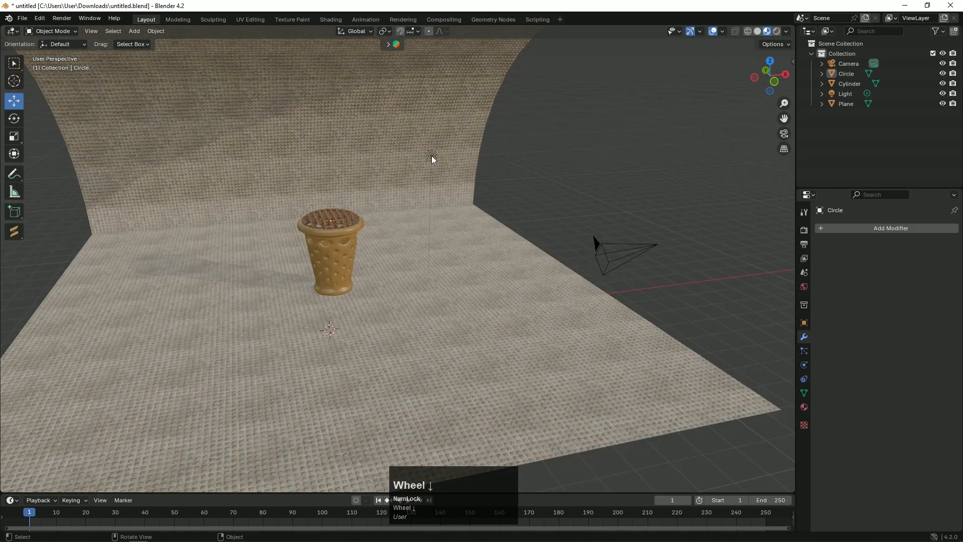
click(432, 156)
drag(457, 157, 352, 165)
drag(757, 66, 693, 113)
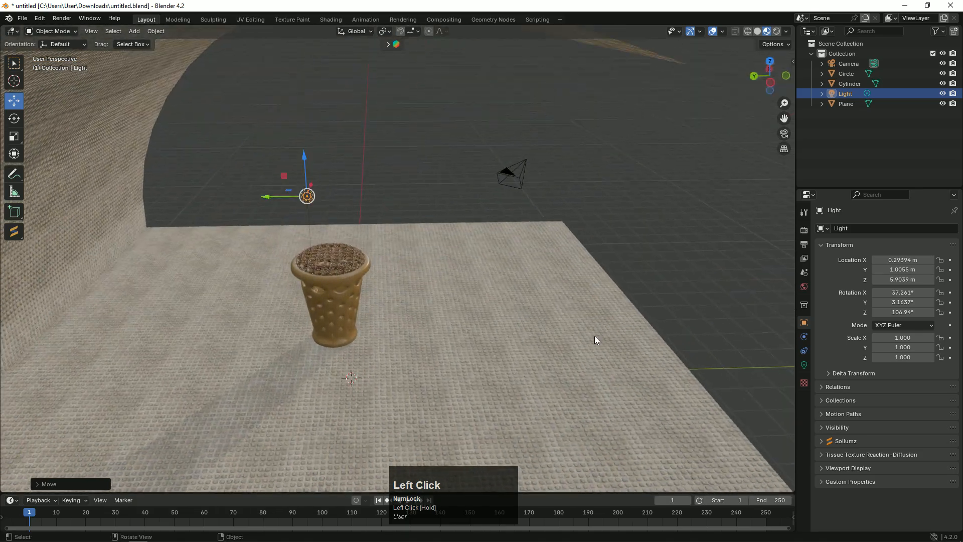
click(805, 365)
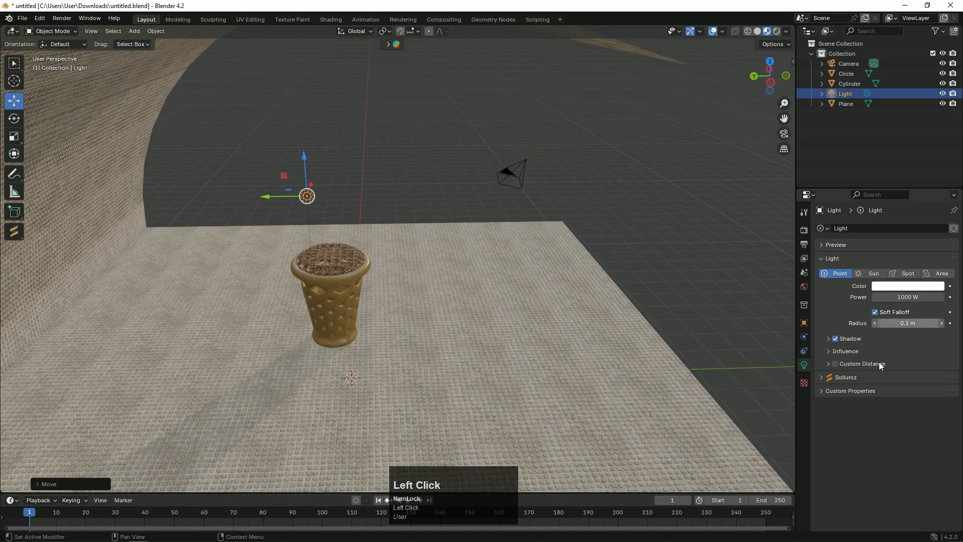
drag(752, 85, 759, 80)
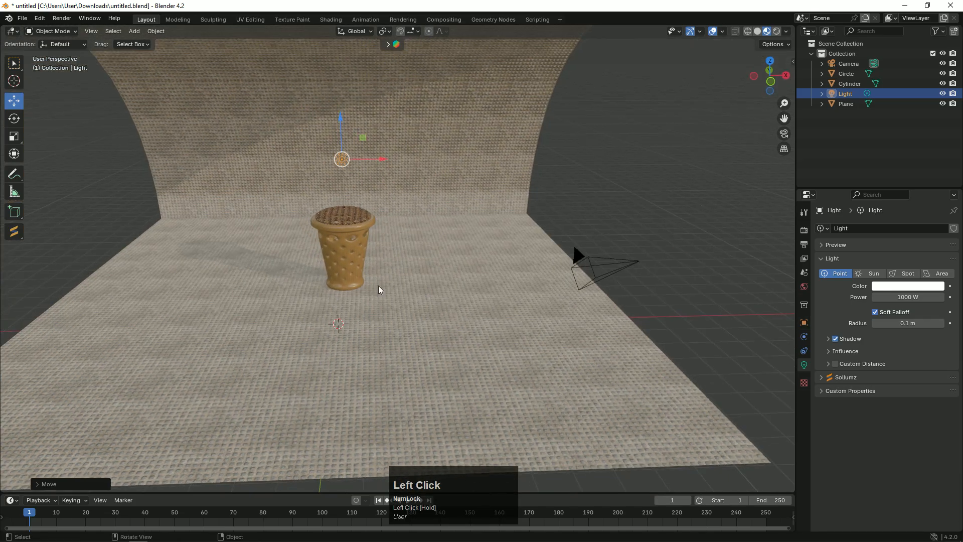
- Duplicate the container body and lid and place the copy beside the original, about 2.2 m away in the negative X direction
click(355, 274)
shift+click(354, 234)
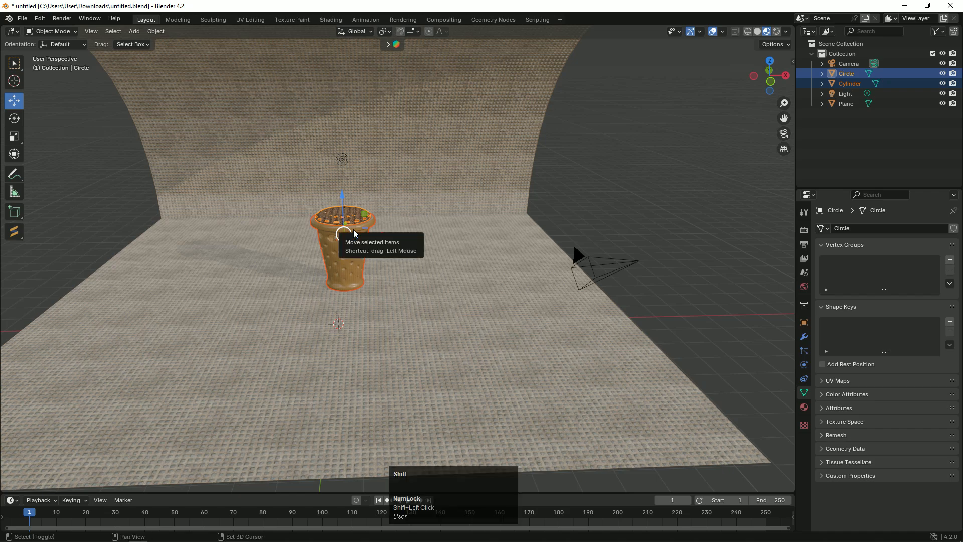
key(shift+d)
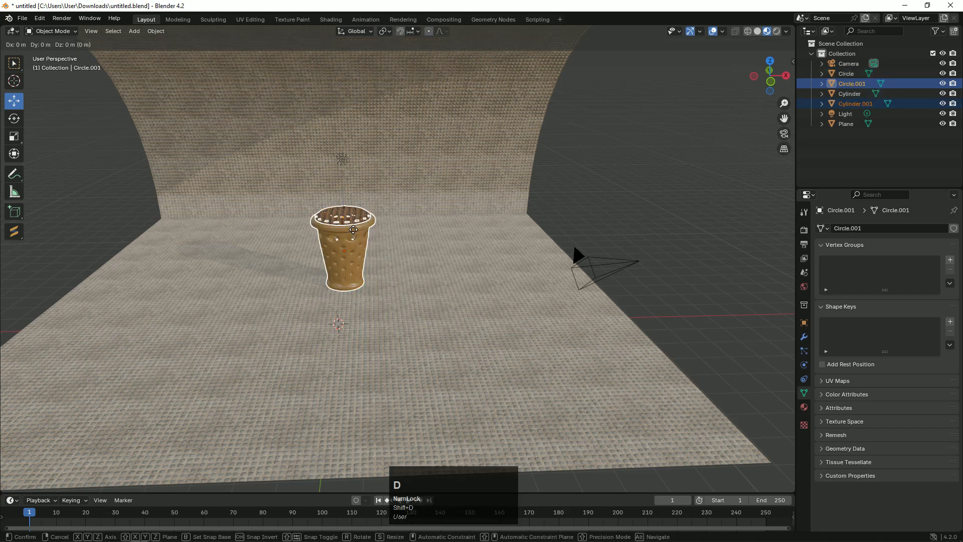
key(x)
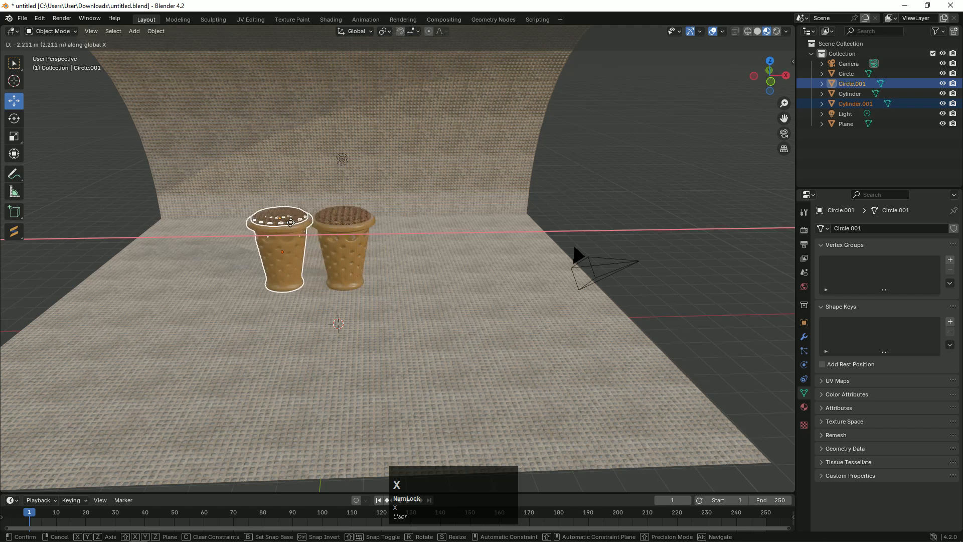
click(288, 225)
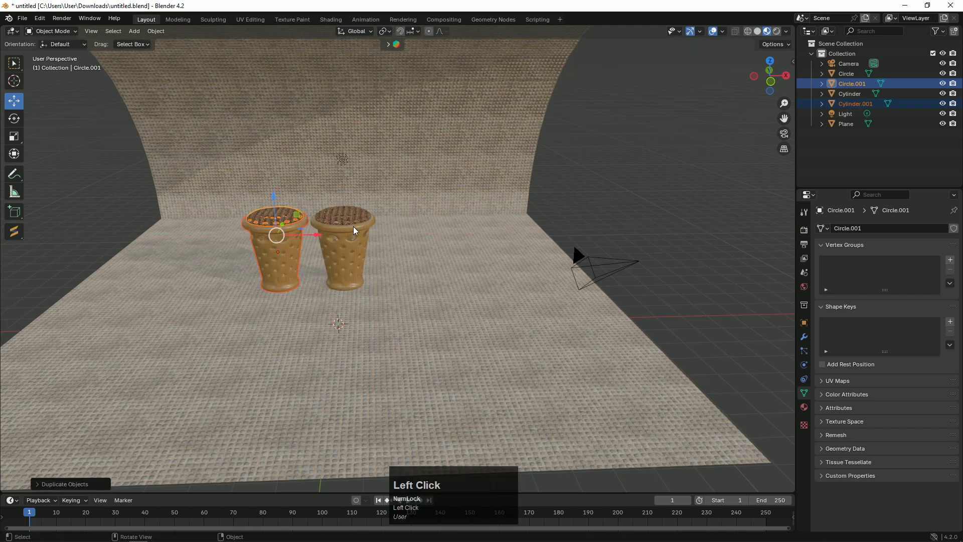
- Raise the point light and shift it along the X axis so that it hangs between the two containers
click(433, 232)
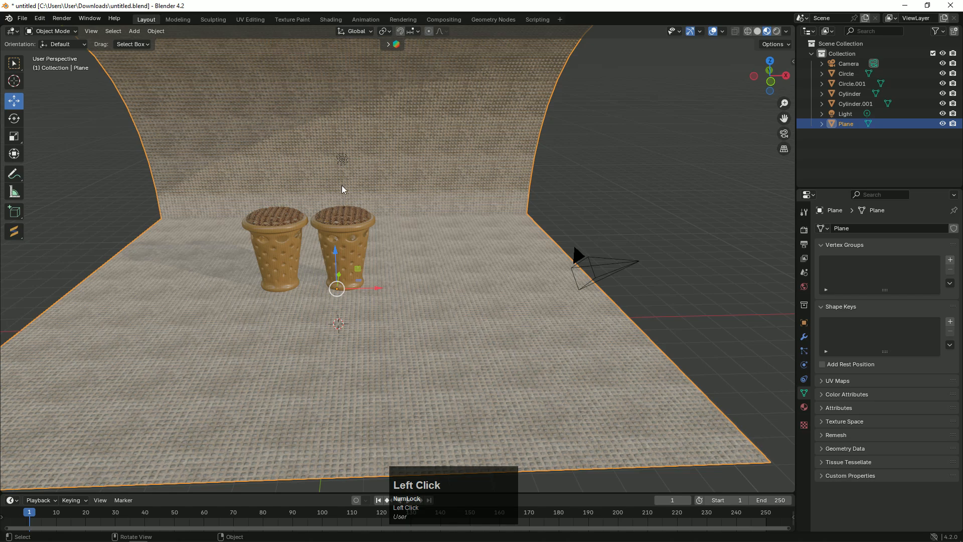
click(342, 160)
mouse_move(341, 120)
mouse_down()
mouse_move(338, 87)
mouse_move(344, 129)
mouse_up()
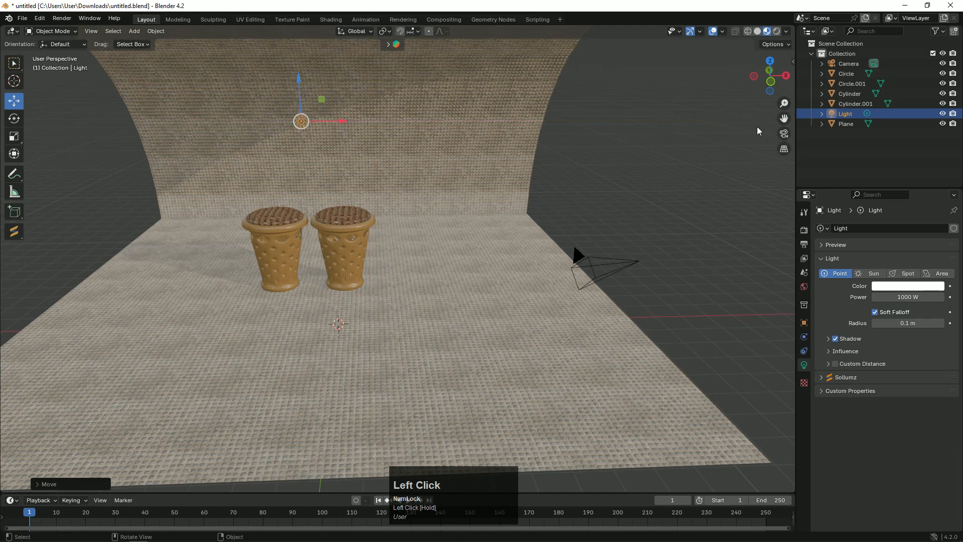
- Delete the duplicated container body together with its lid
mouse_move(757, 84)
mouse_down()
mouse_move(768, 93)
mouse_move(793, 71)
mouse_move(776, 85)
mouse_move(771, 116)
mouse_move(768, 95)
mouse_move(745, 81)
mouse_up()
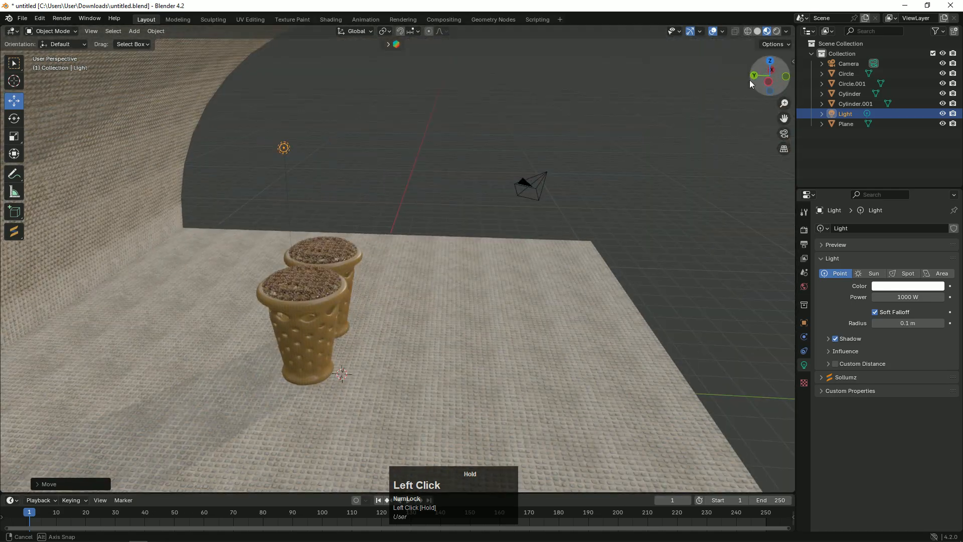
click(314, 333)
shift+click(303, 283)
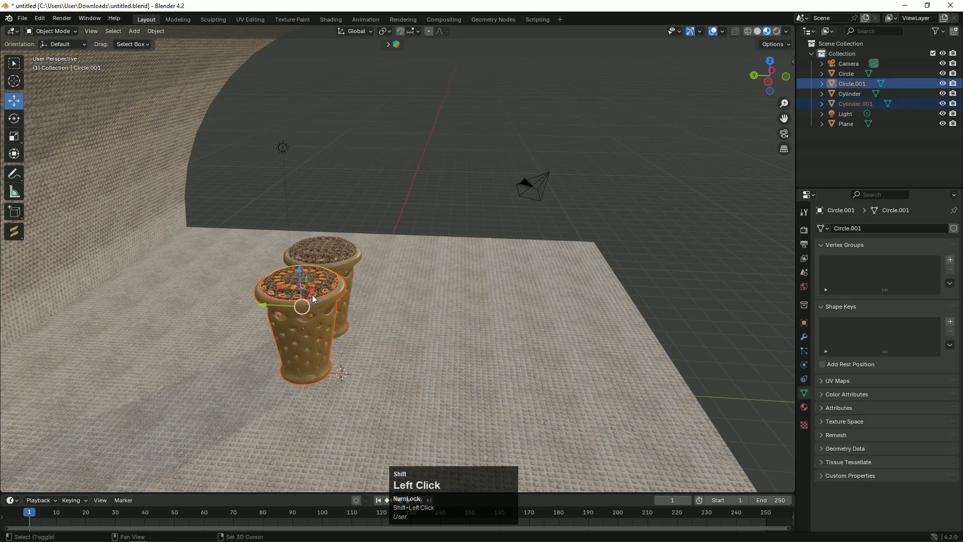
key(Delete)
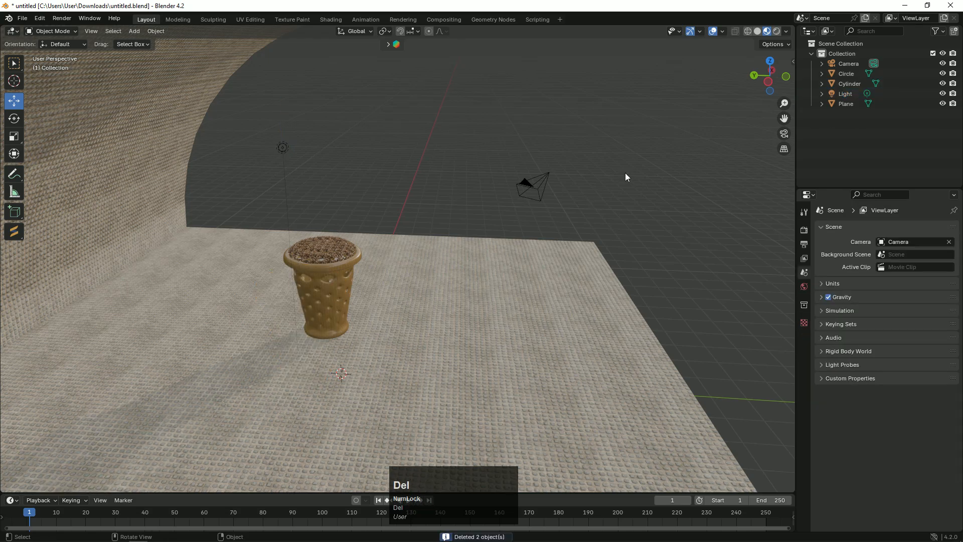
- Add a spot light at the 3D cursor in front of the container
drag(758, 84, 346, 241)
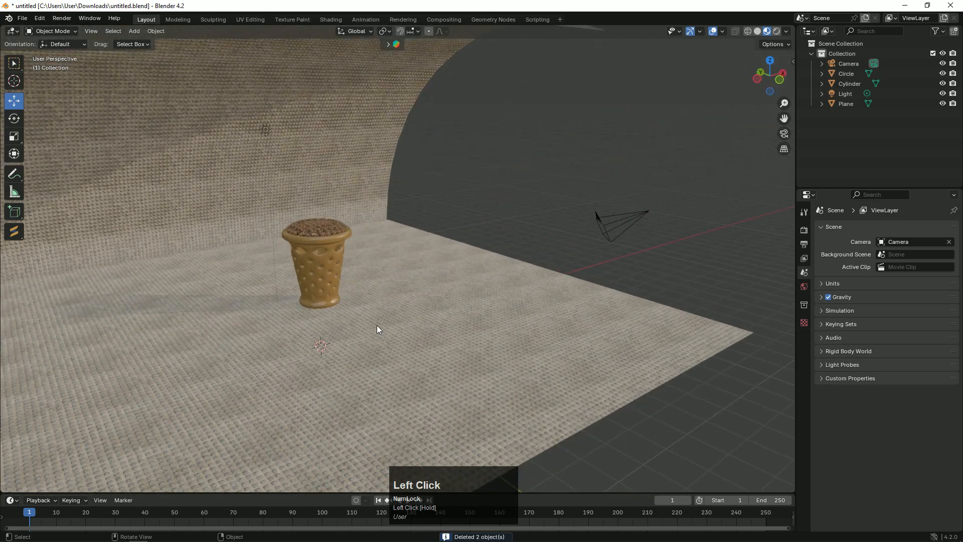
key(shift+a)
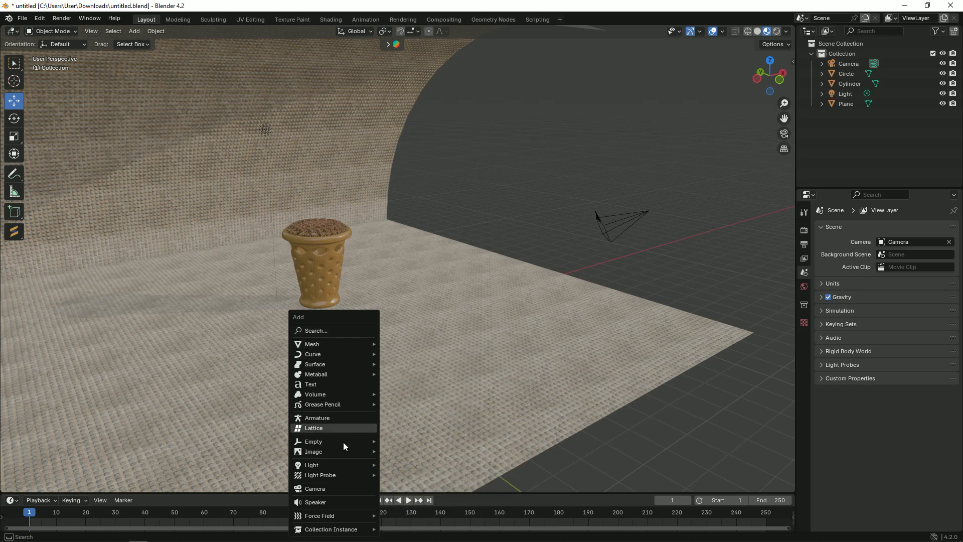
mouse_move(350, 464)
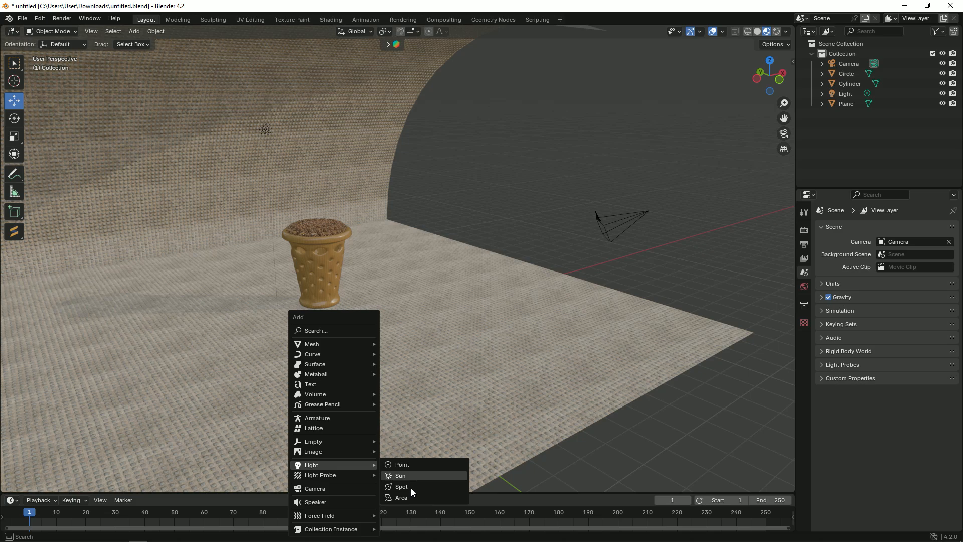
click(411, 488)
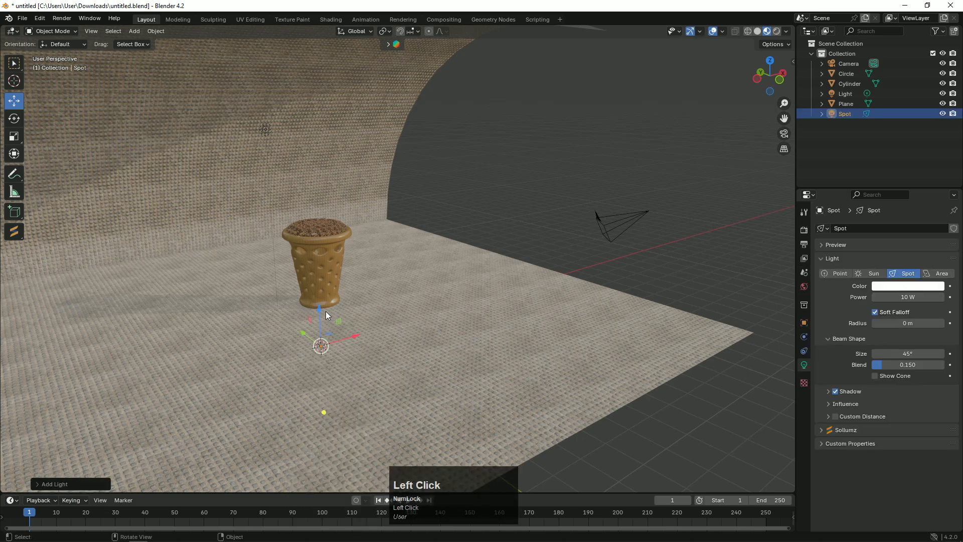
- Raise the spot light beside the container, aim its beam at the container, and set its power to 500 W
drag(326, 312, 508, 337)
drag(516, 281, 358, 292)
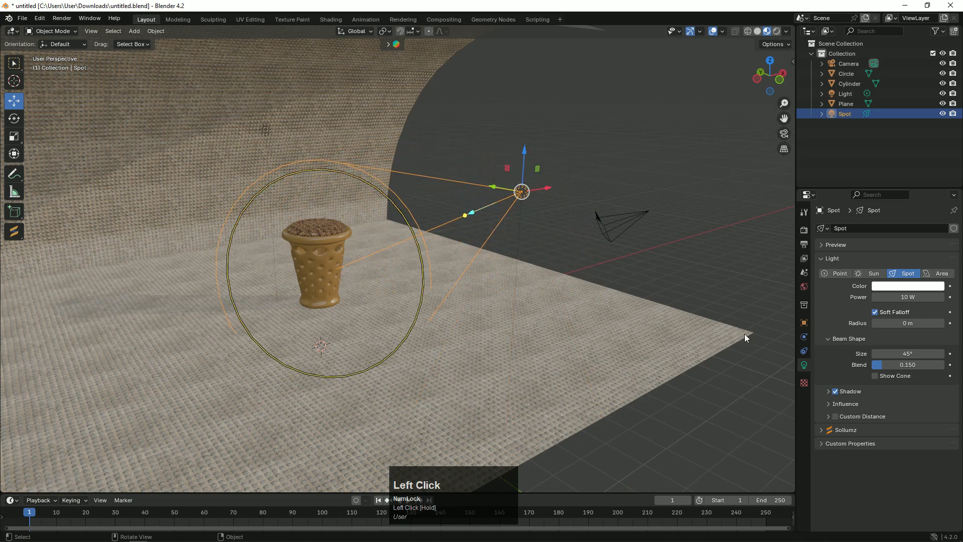
click(883, 297)
text(500)
key(Return)
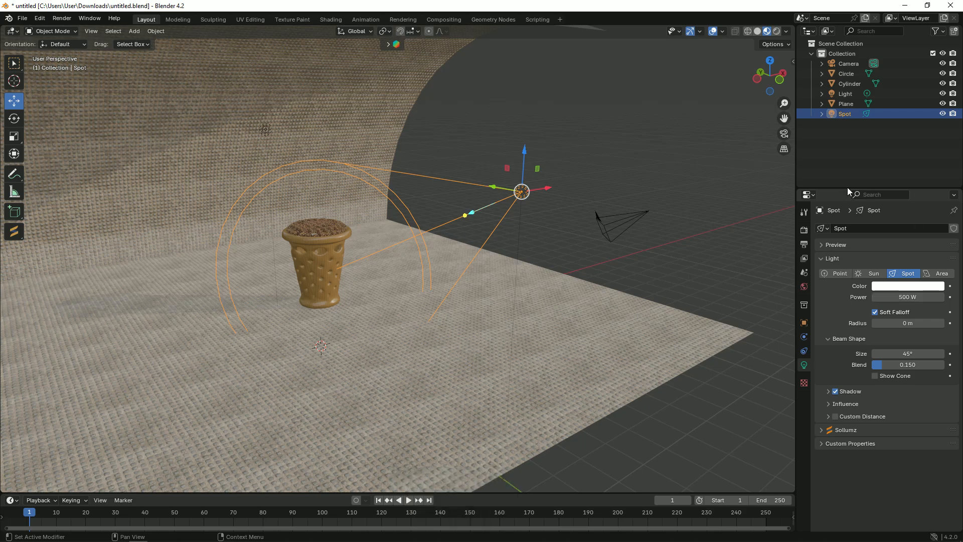
- Switch the render engine to Cycles and preview the lit scene in rendered shading before returning to material preview
drag(770, 76, 771, 91)
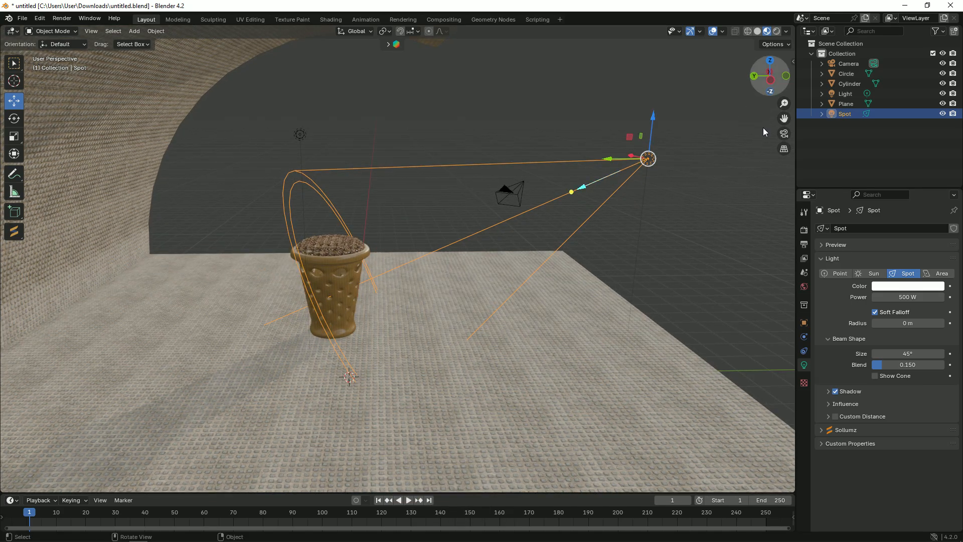
click(804, 229)
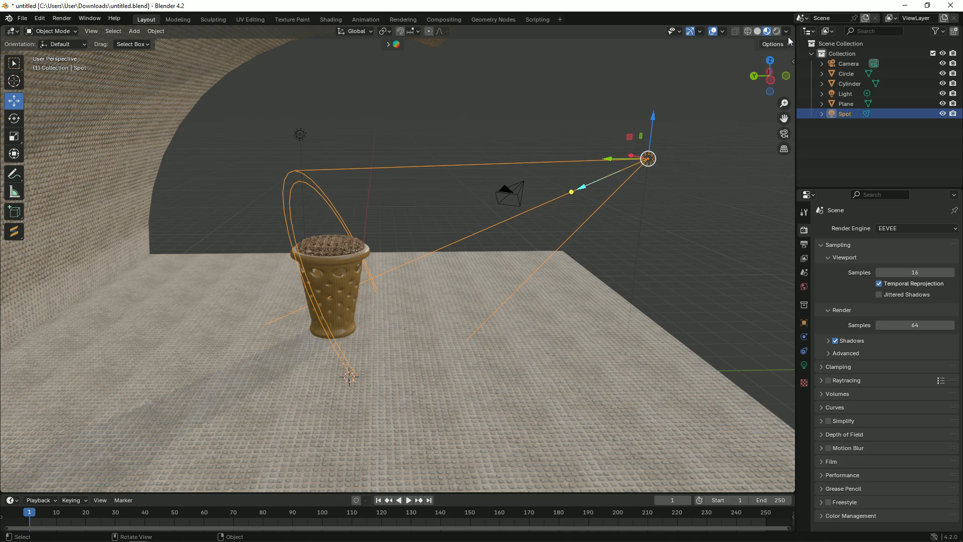
click(885, 229)
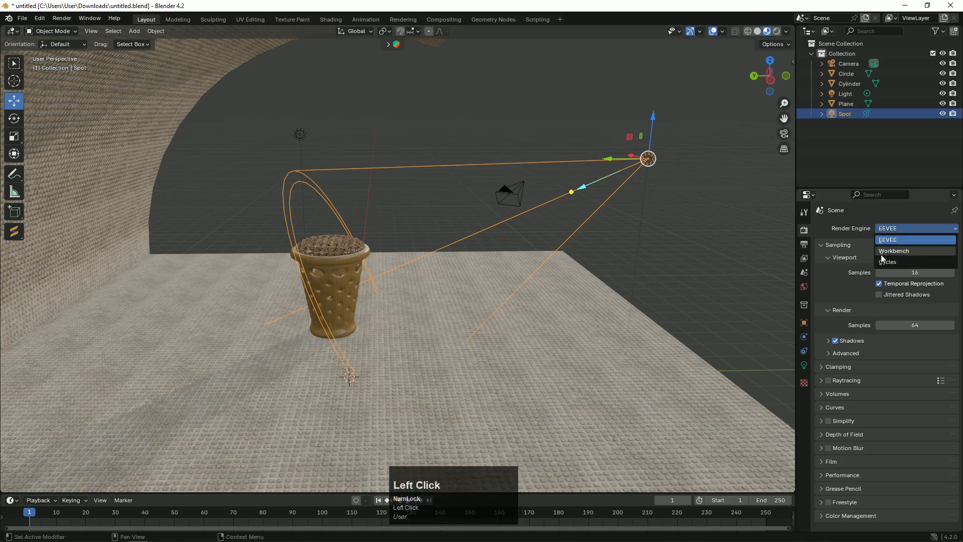
click(886, 262)
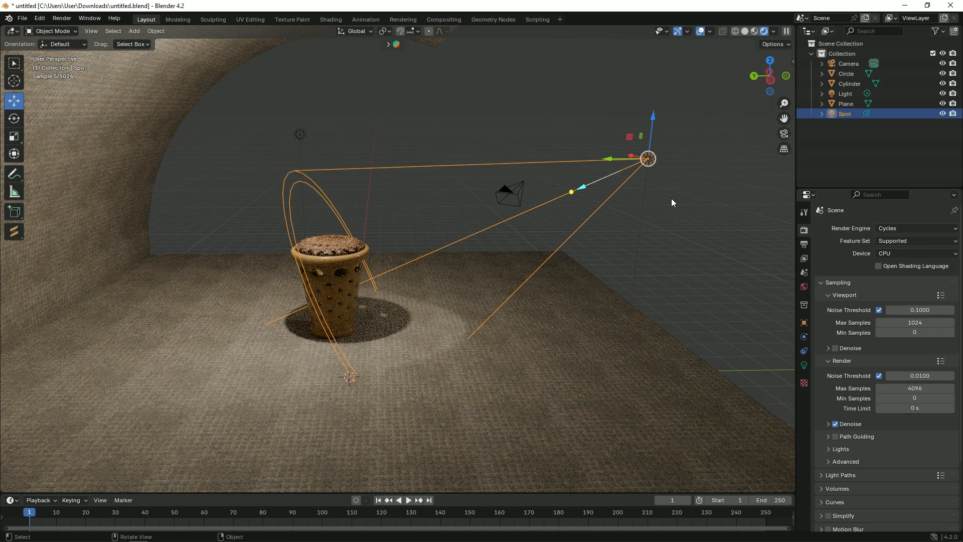
click(787, 32)
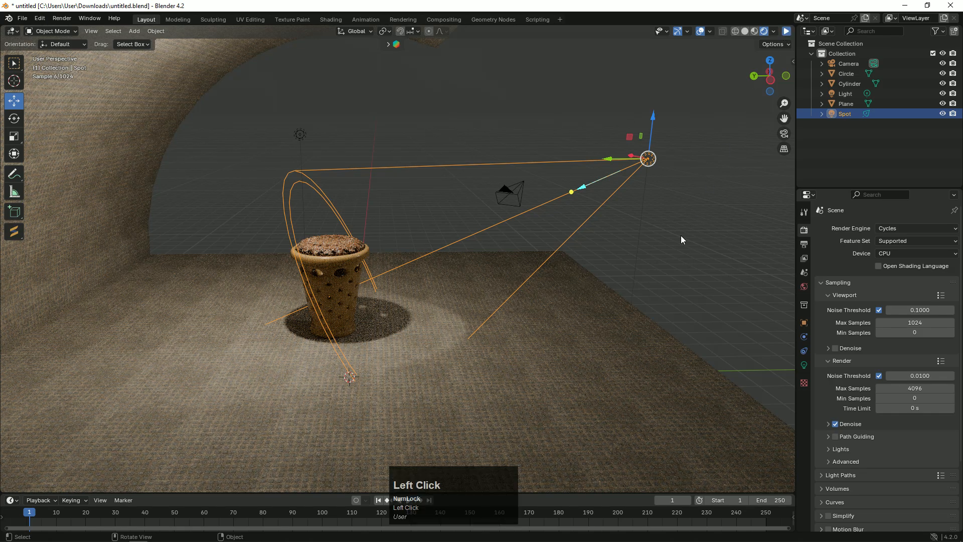
key(ctrl)
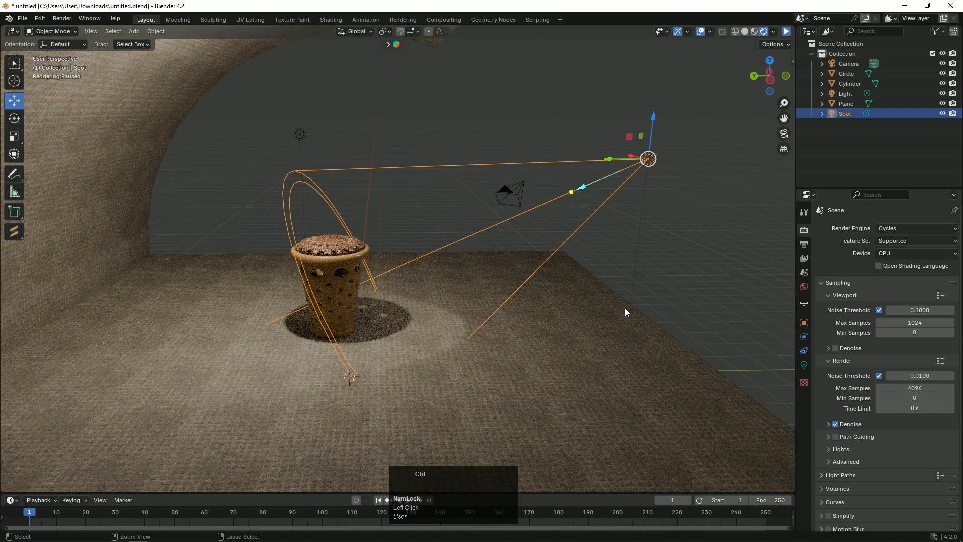
mouse_move(769, 77)
mouse_down()
mouse_move(662, 95)
mouse_move(770, 88)
mouse_up()
key(ctrl+z)
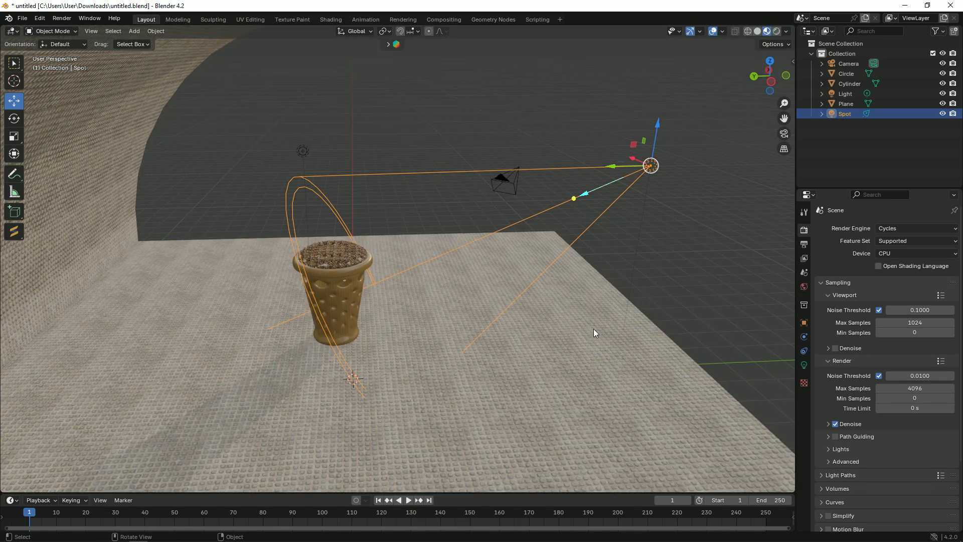
- Select the camera and align it to the current angled view of the container
click(594, 333)
click(512, 180)
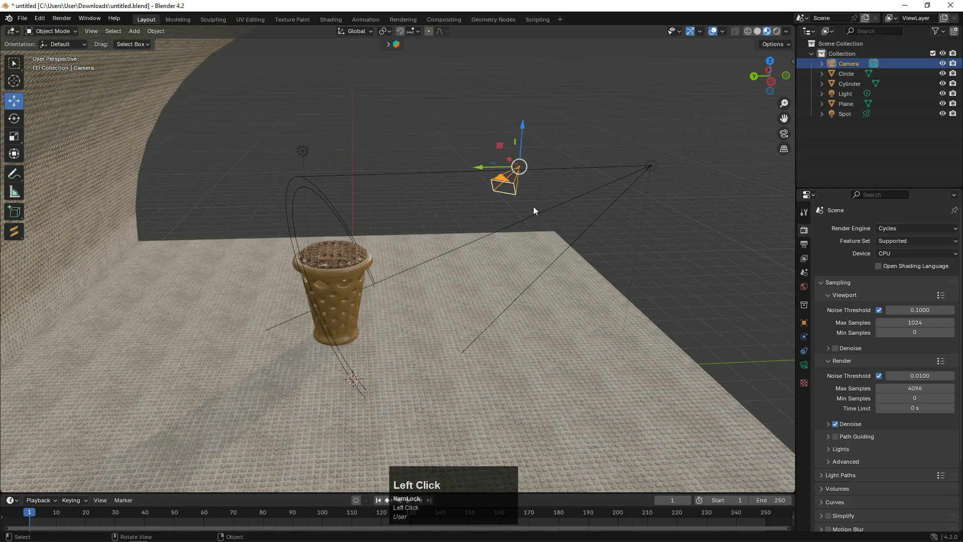
key(KP_0)
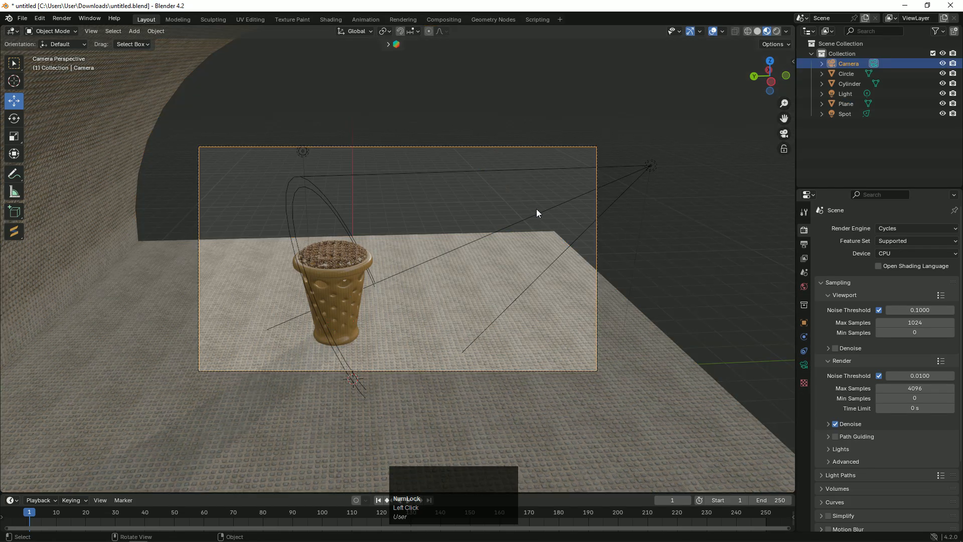
- Scale the curved backdrop plane up uniformly to roughly 4.4 times its size so it fills the background behind the container
drag(772, 77, 607, 114)
scroll(588, 117, up, 1)
scroll(588, 117, up, 2)
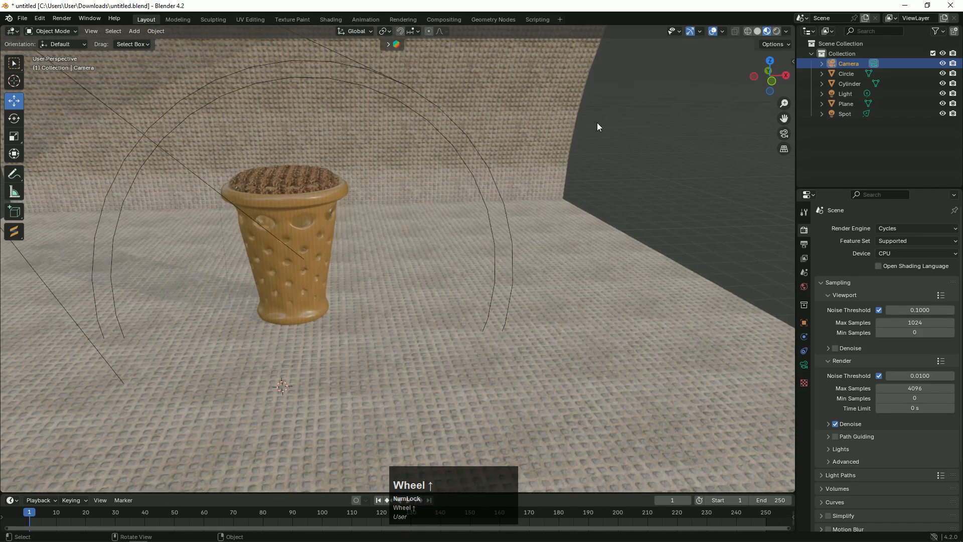
mouse_move(771, 77)
mouse_down()
mouse_move(780, 62)
mouse_move(763, 65)
mouse_up()
click(558, 239)
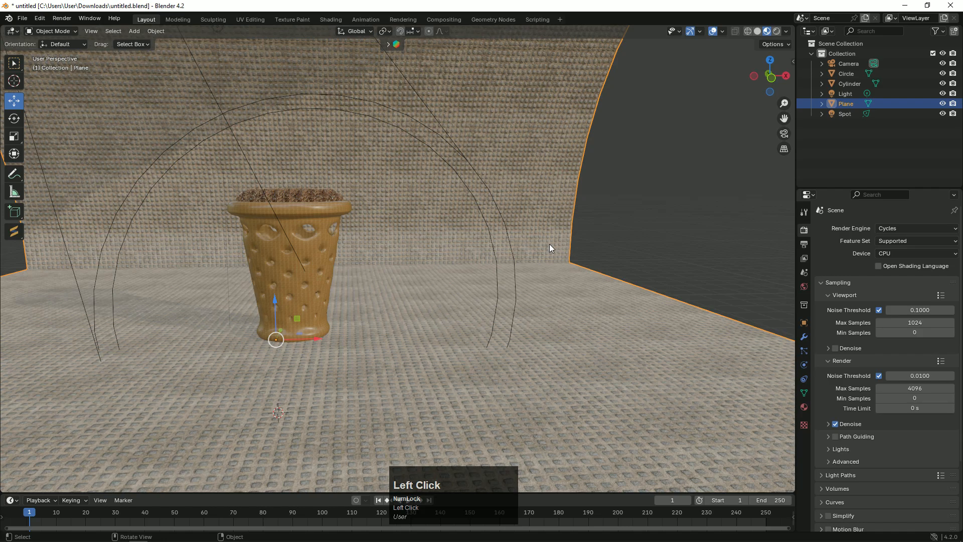
key(s)
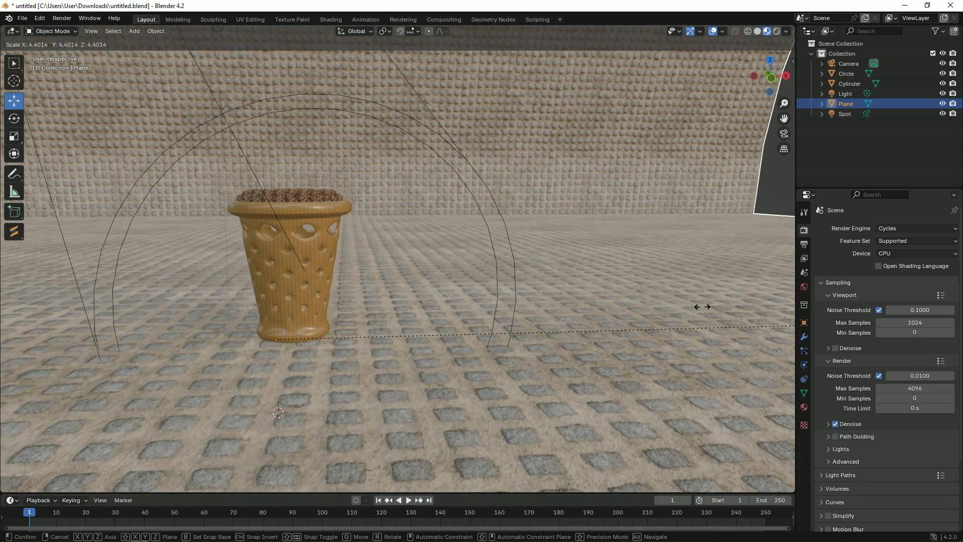
key(Num_Lock)
click(8, 331)
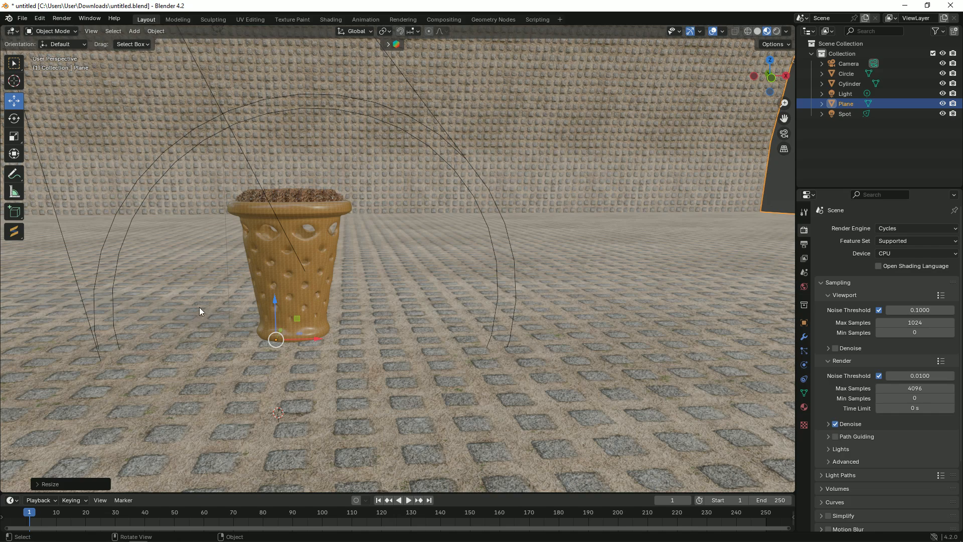
- Align the camera to a closer front view of the container and select the camera
scroll(212, 294, up, 1)
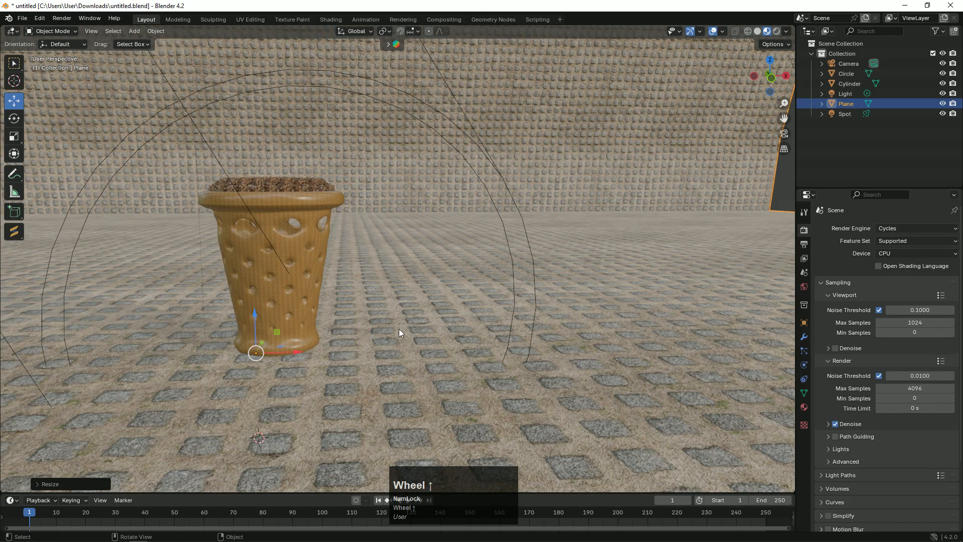
key(KP_0)
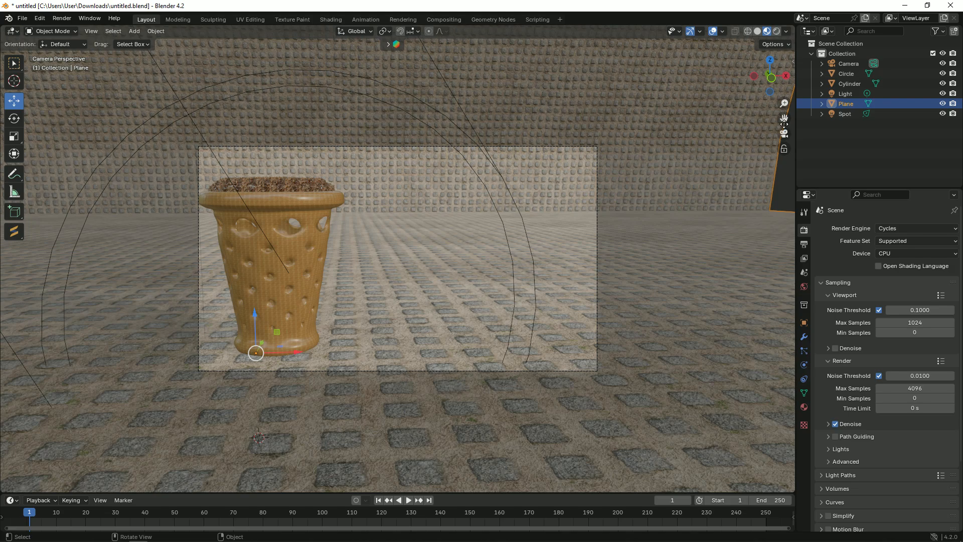
click(447, 145)
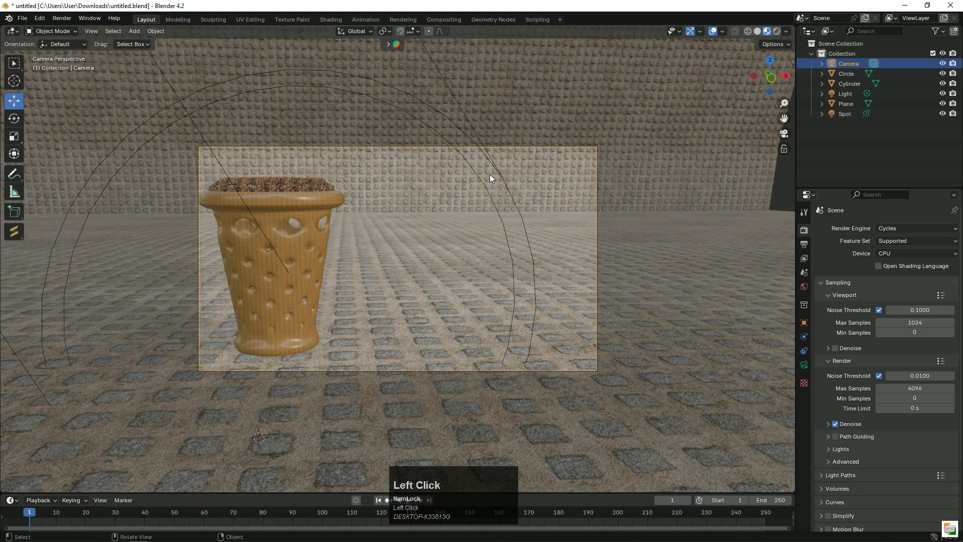
- Center the container in the camera frame by setting the camera's location to X -0.53597 m and Z 3.9261 m
click(793, 61)
drag(717, 93, 618, 84)
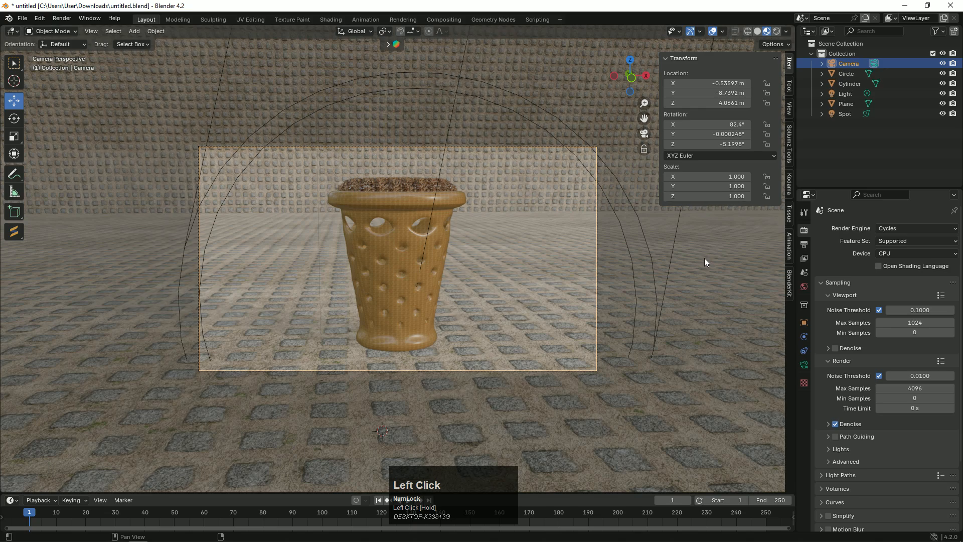
drag(723, 102, 713, 103)
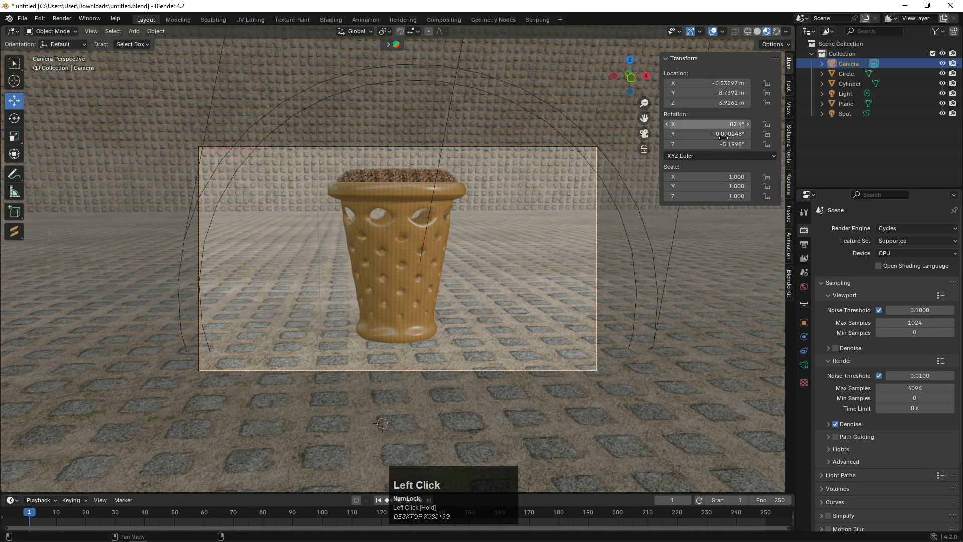
key(a)
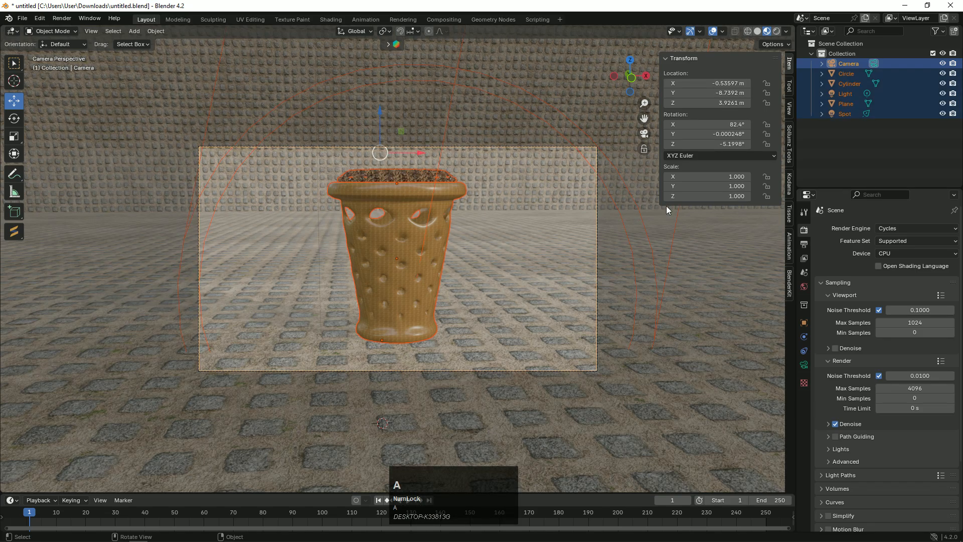
key(n)
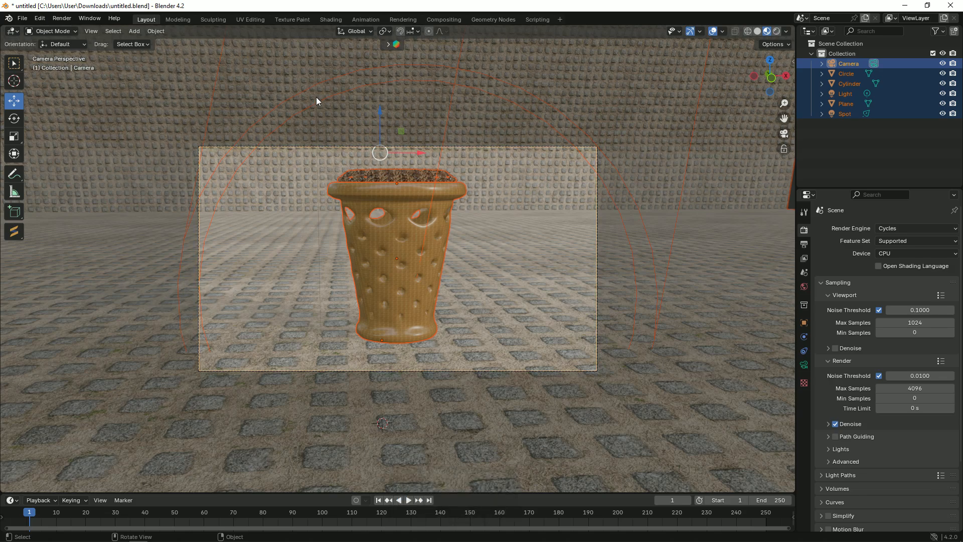
- Set the viewport's maximum samples to 50 and reduce them to 20
click(928, 323)
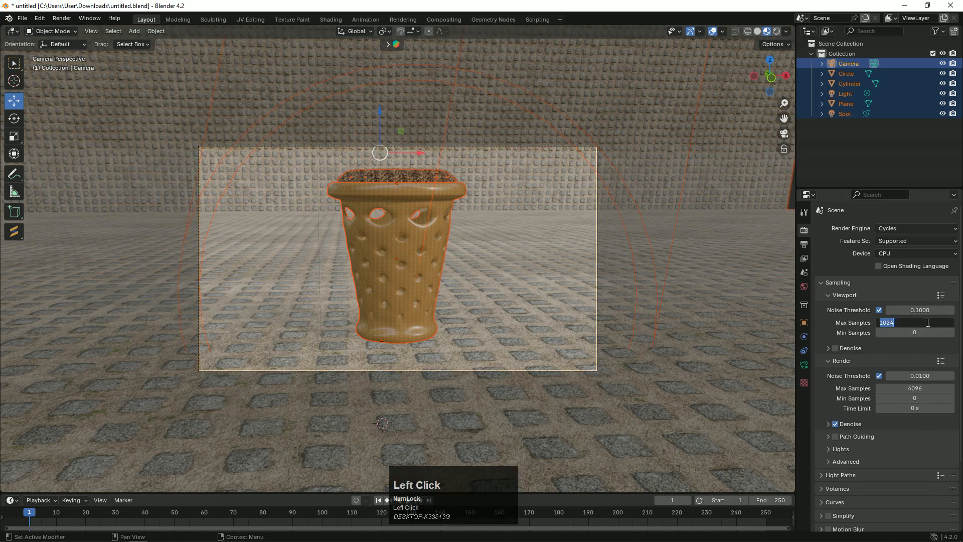
text(50)
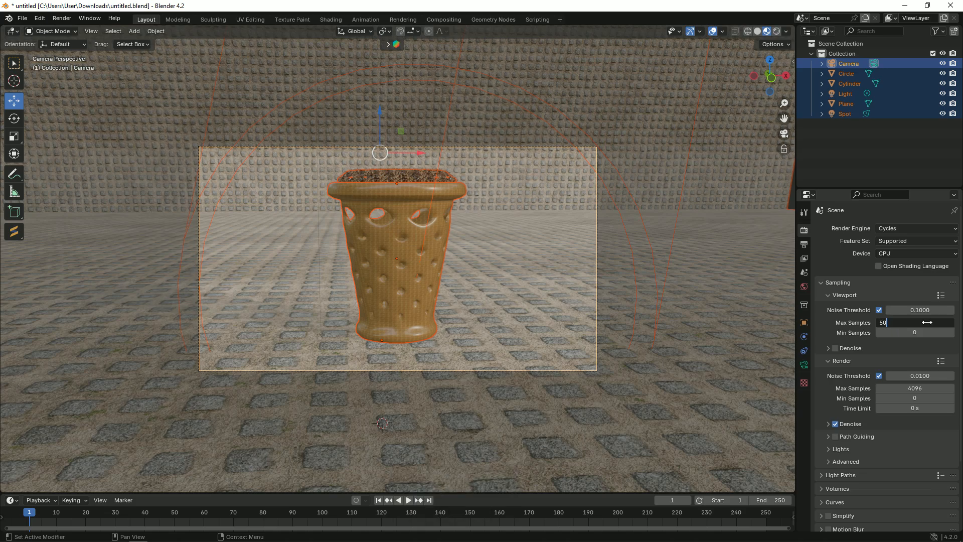
key(Return)
click(928, 323)
text(20)
key(Return)
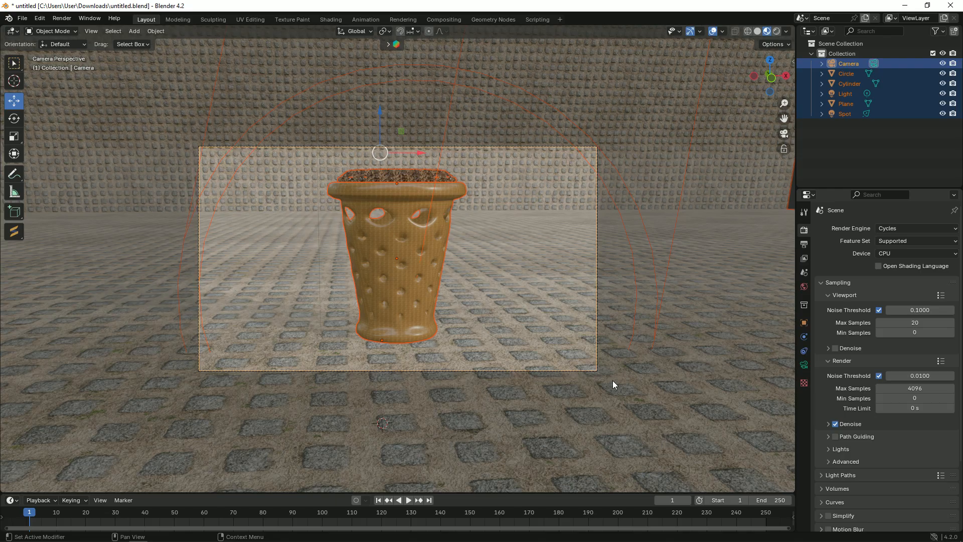
- Start a test render of the camera view, cancel it, and undo the viewport sample changes
key(F12)
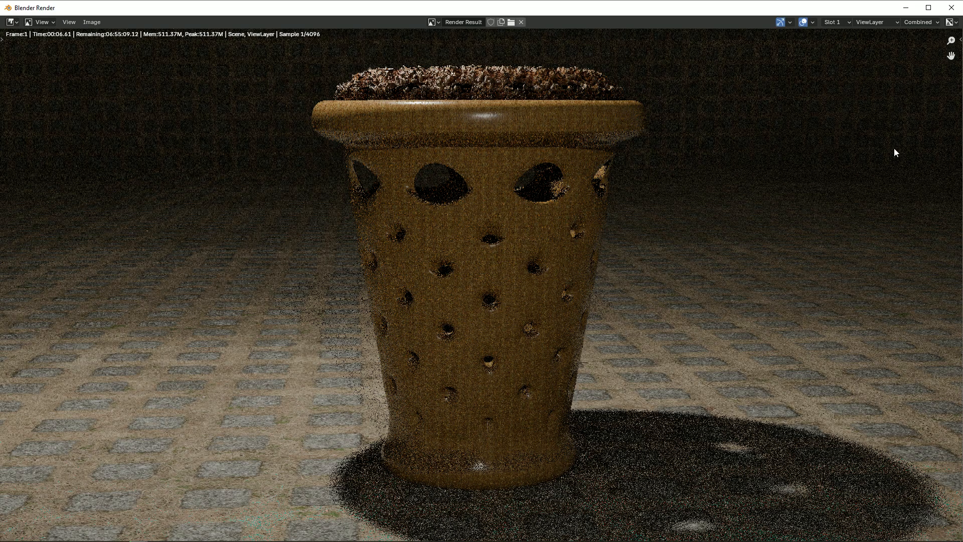
click(953, 8)
key(Escape)
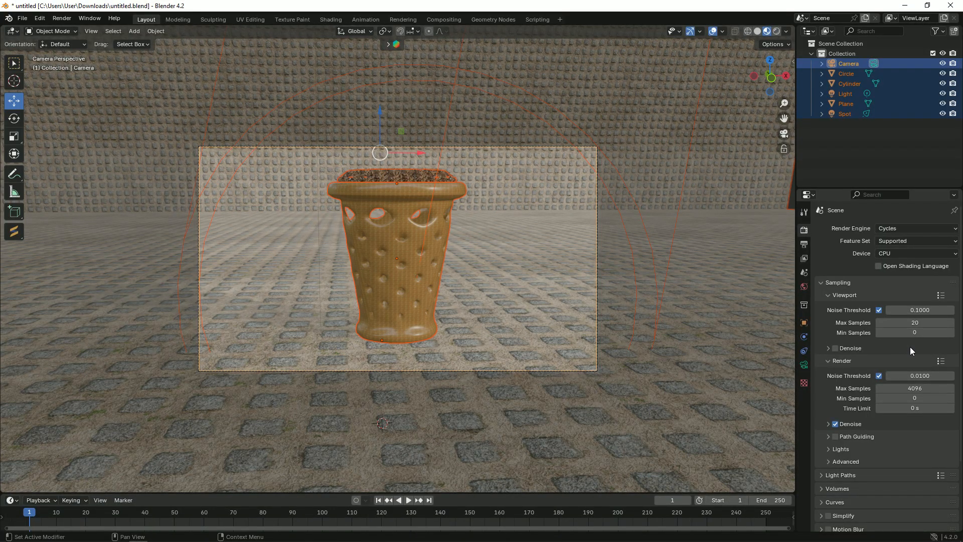
key(ctrl+z)
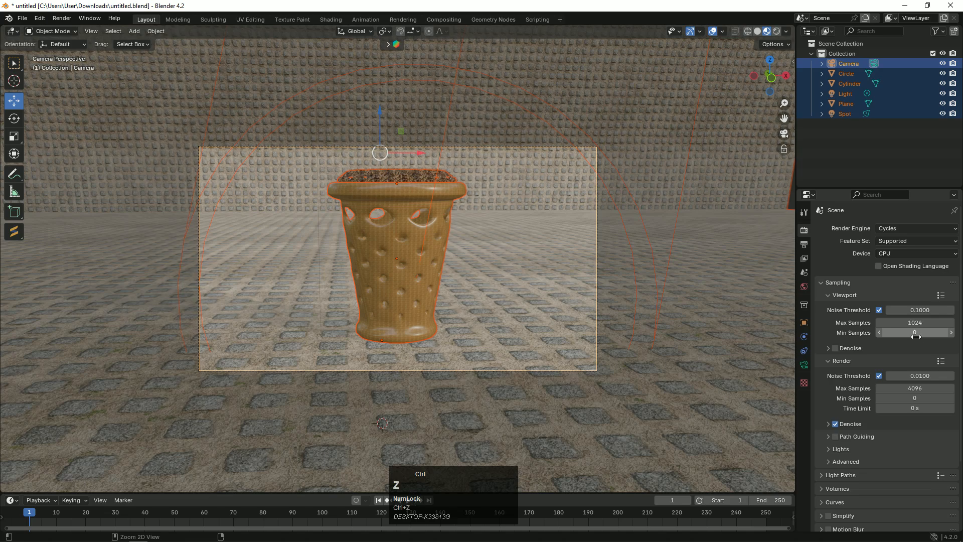
key(ctrl+z)
- Set the final render's maximum samples to 20 and render the image from the camera
click(923, 388)
text(20)
key(Return)
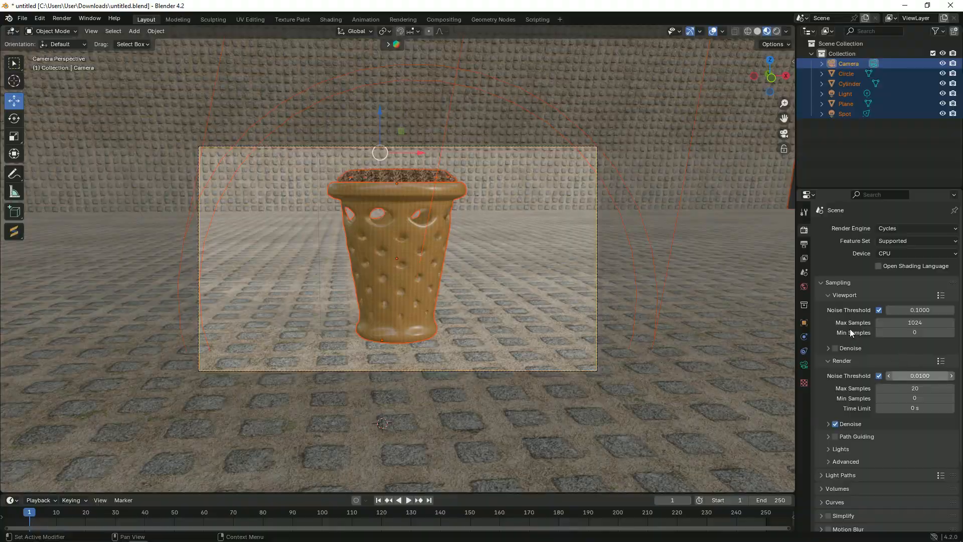
key(F12)
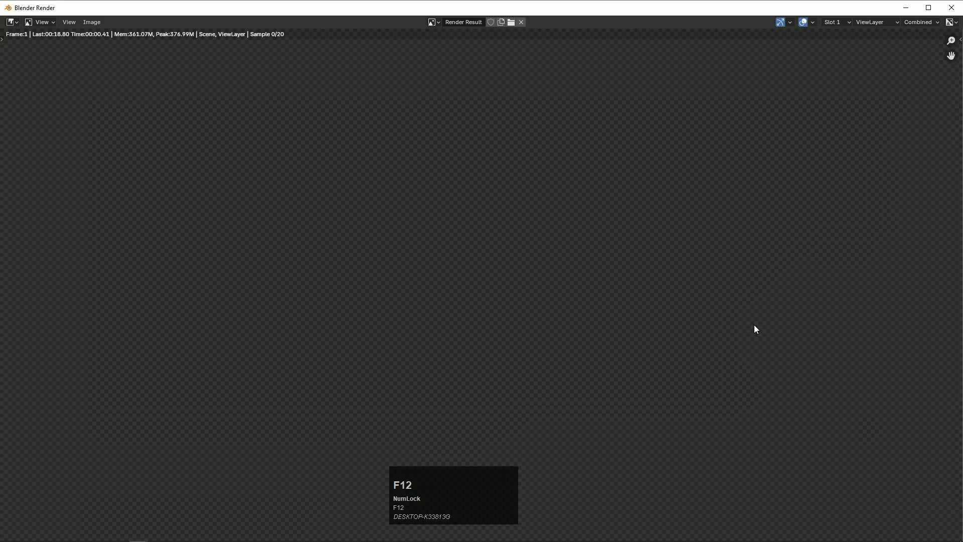